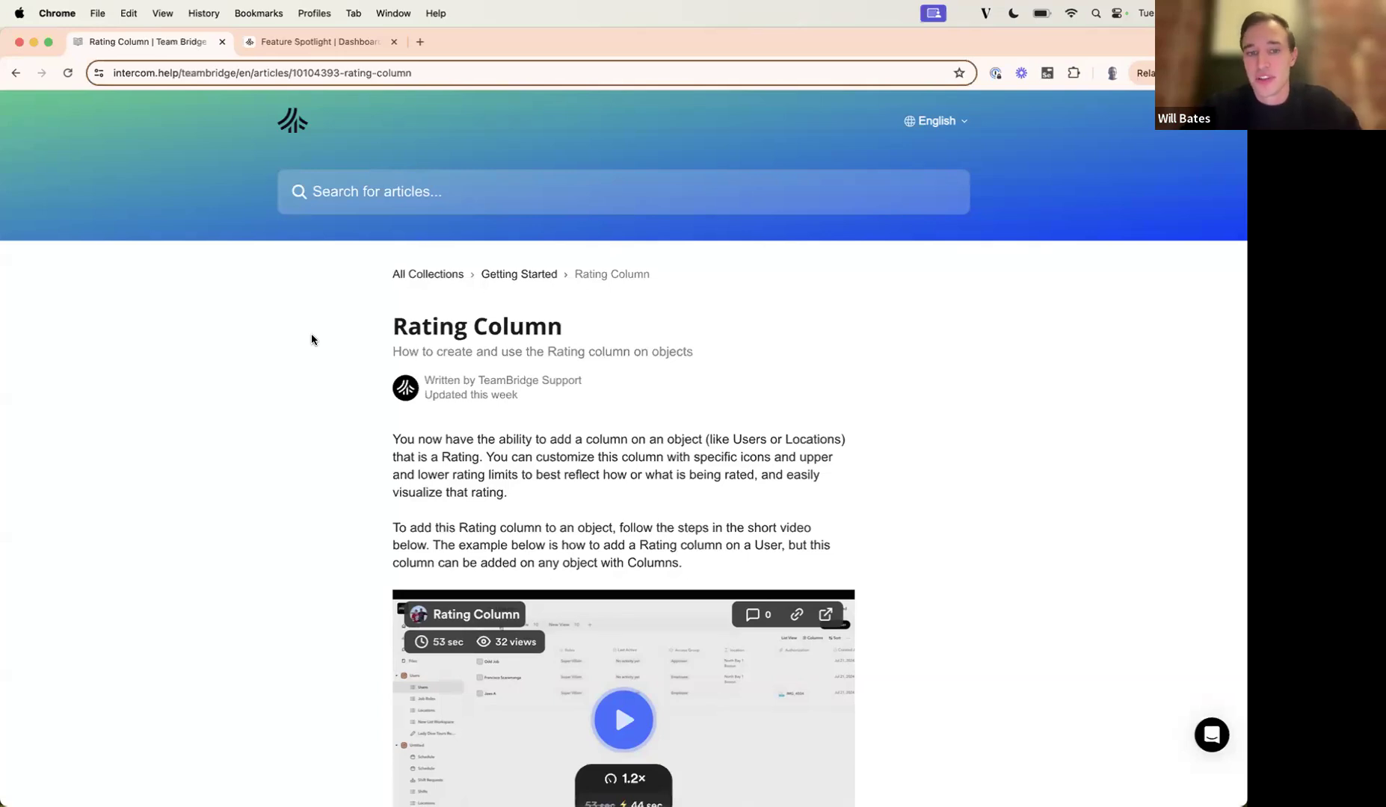
Read through the Rating Column help article, switch to the Feature Spotlight workspace in TeamBridge and open the Shifts list.
scroll(312, 339, down, 2)
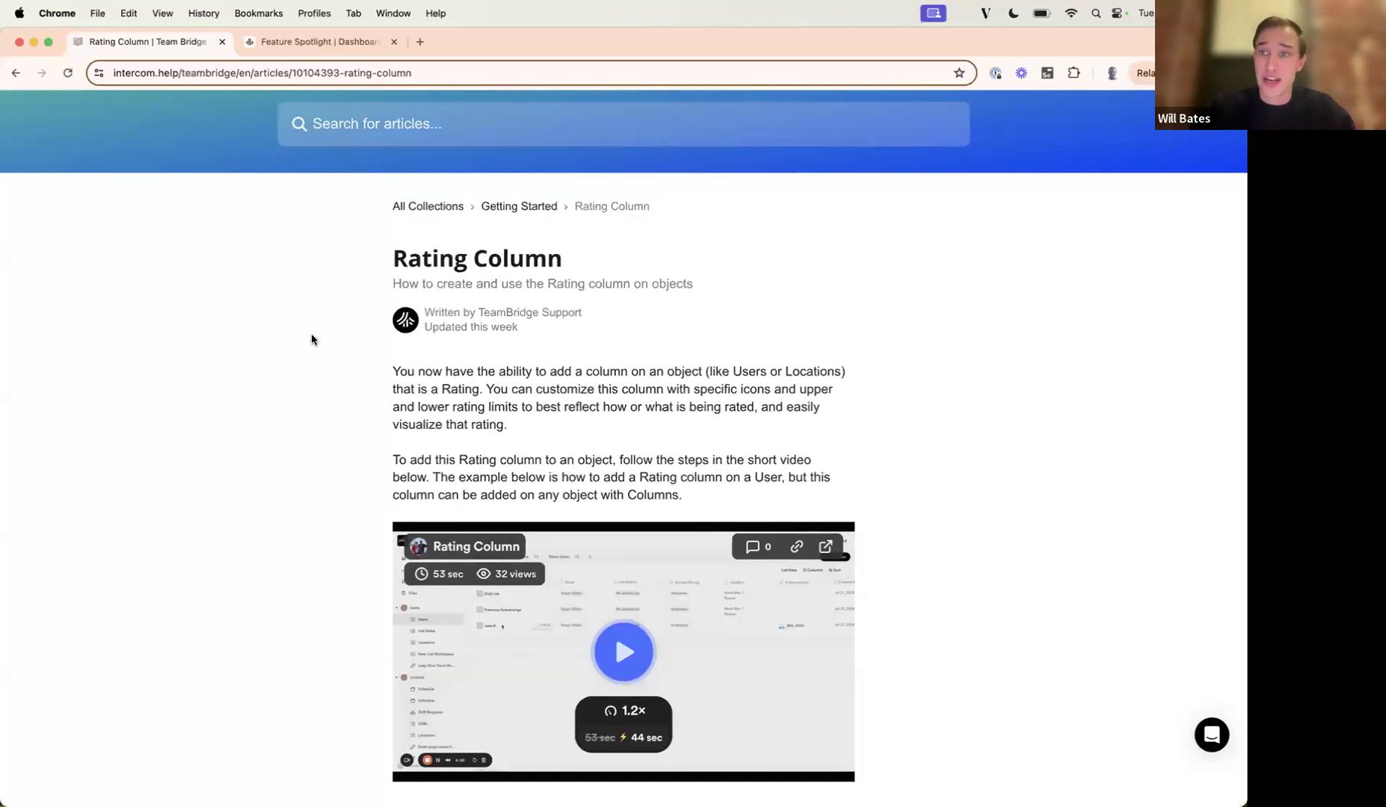
scroll(312, 339, down, 1)
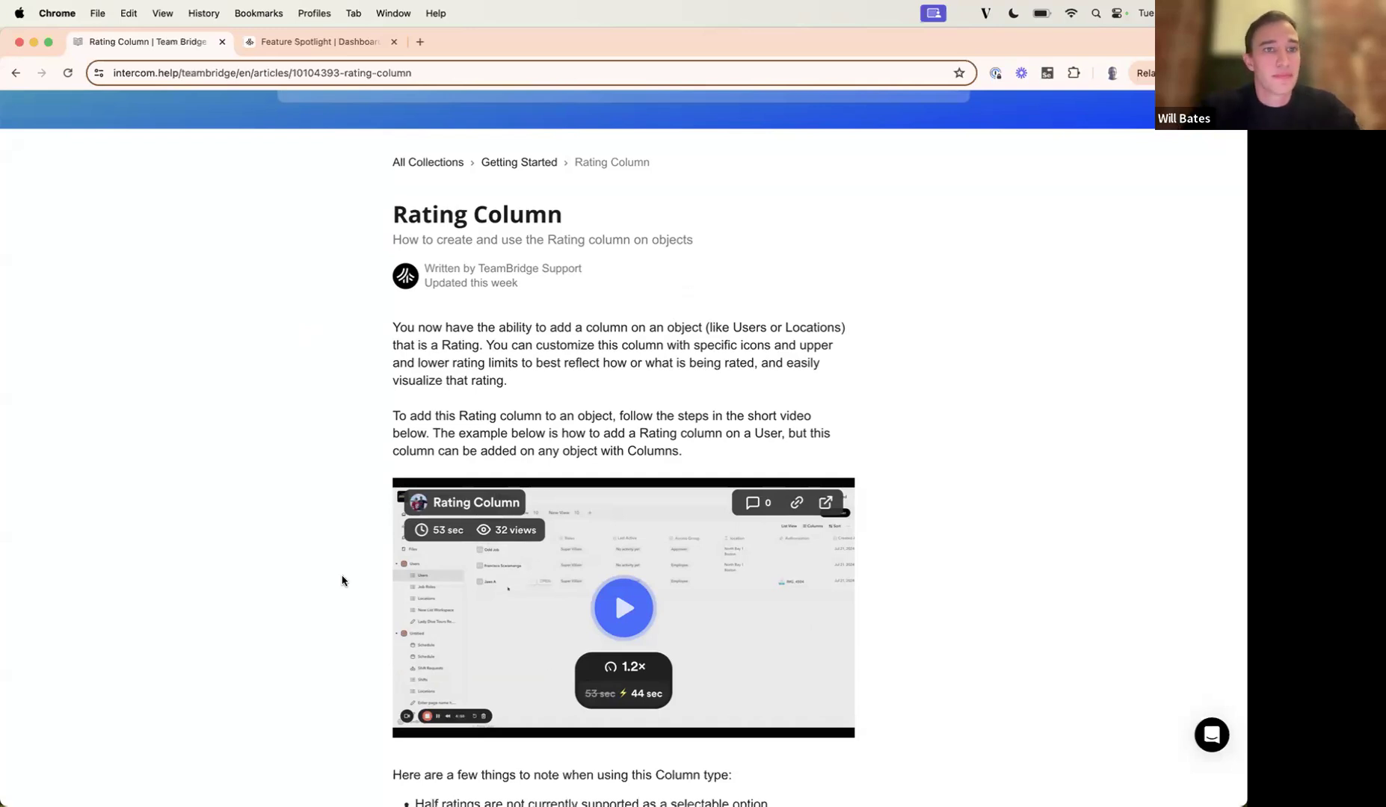
click(284, 43)
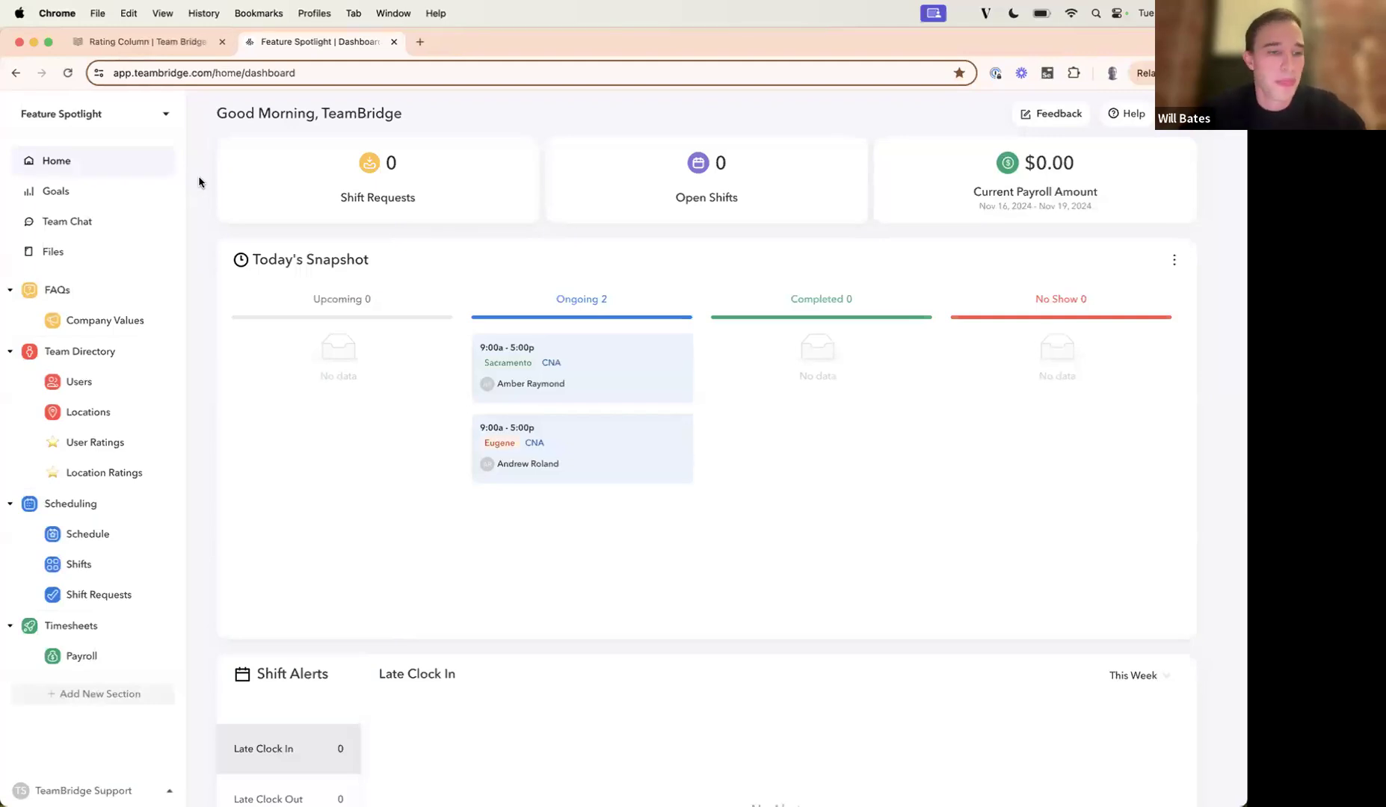
click(95, 568)
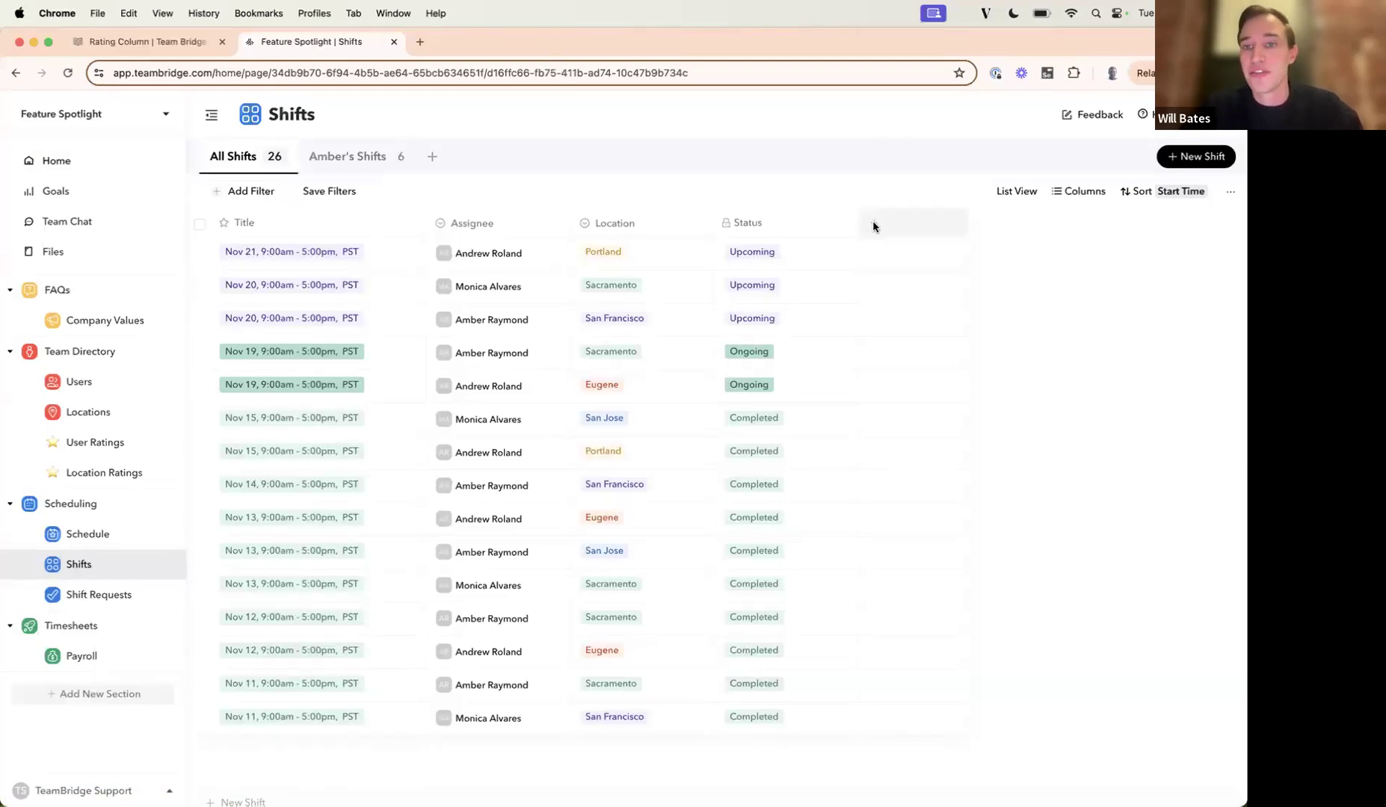
Look at where a column can be added to the Shifts table, from its header row and from the visible columns list.
click(873, 224)
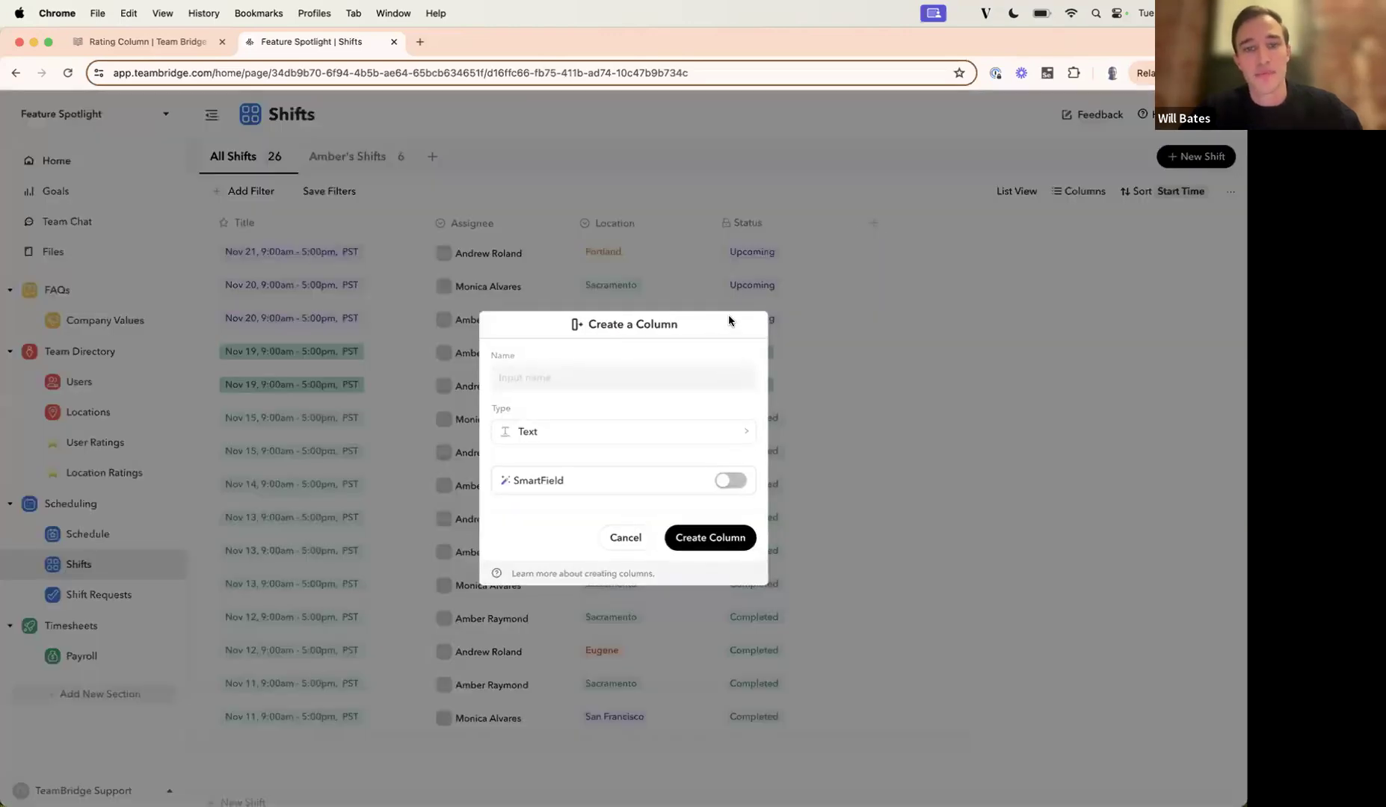
click(1010, 299)
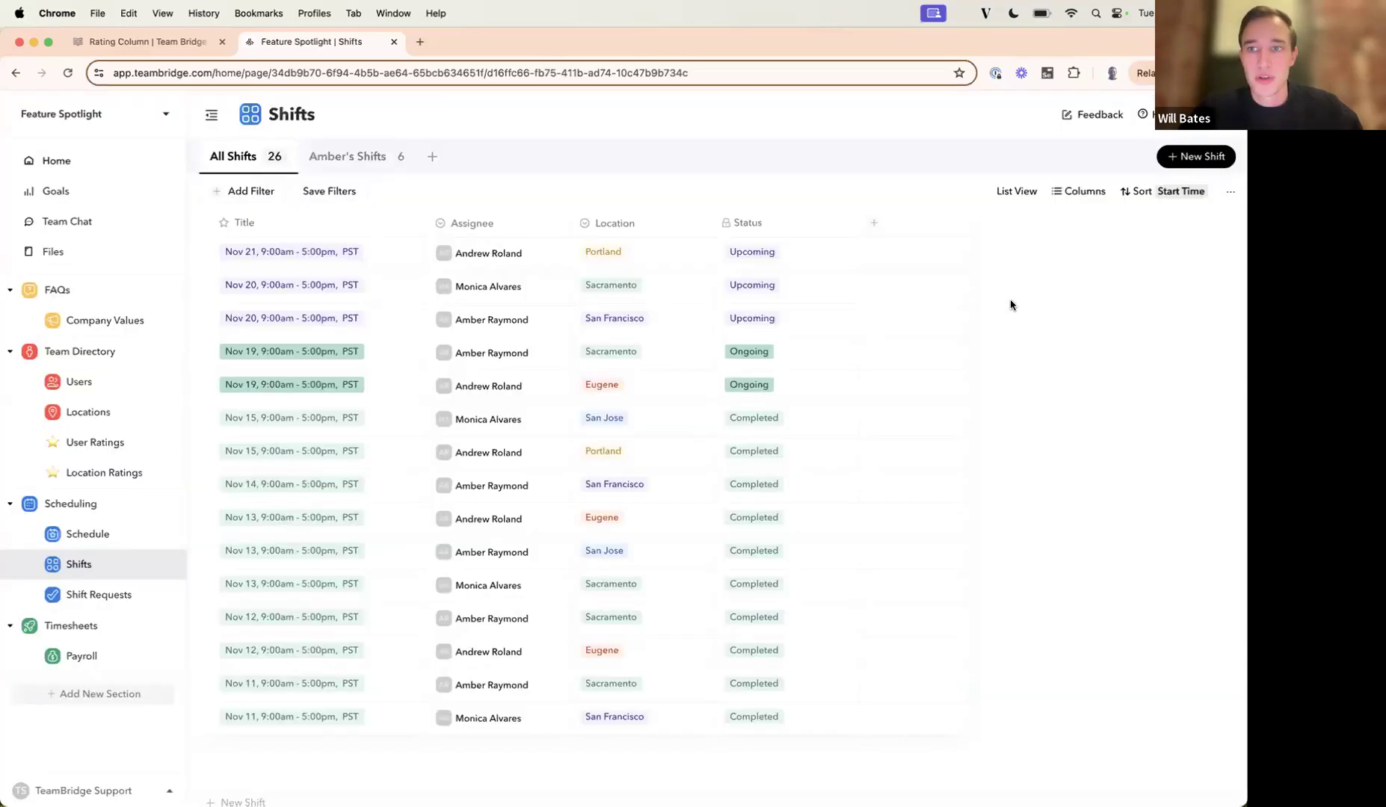
click(1063, 194)
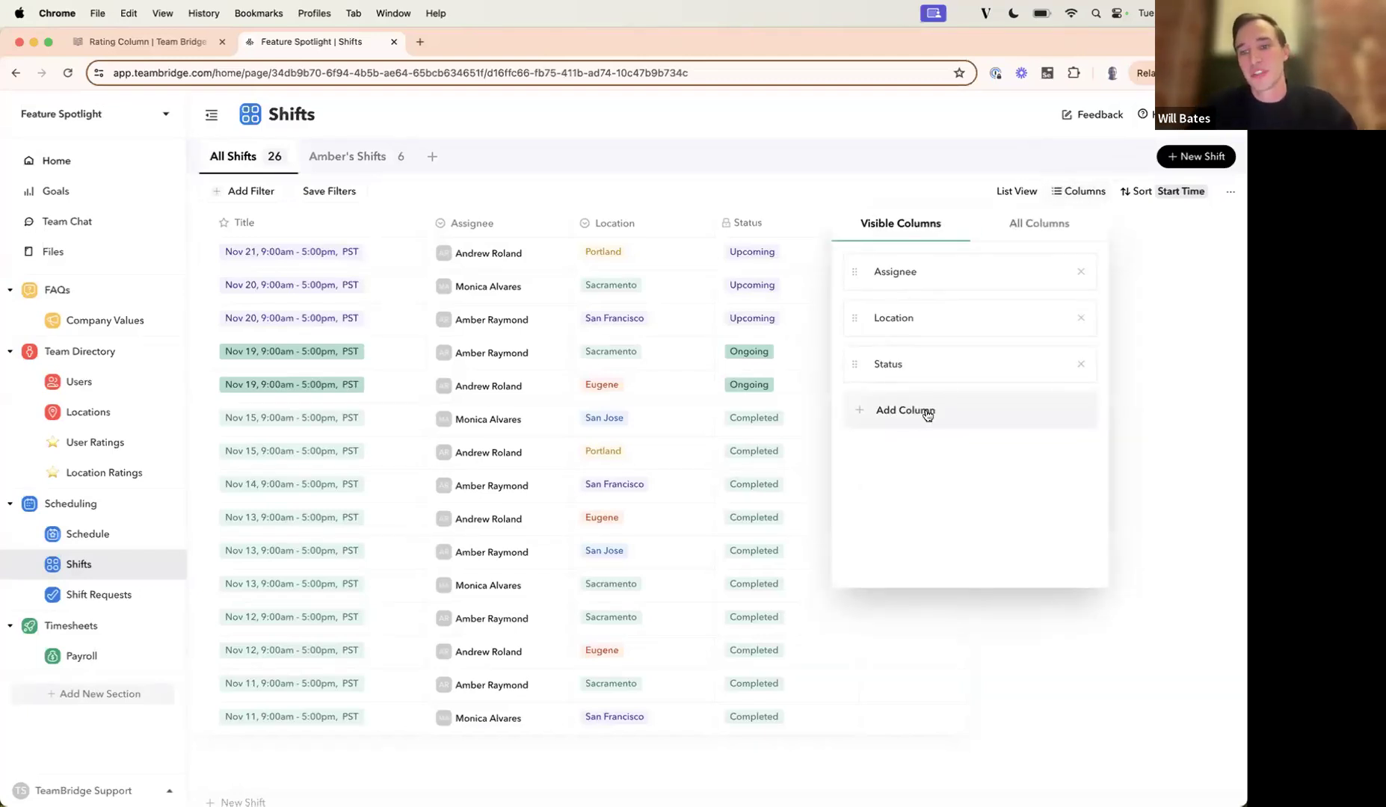
click(1191, 351)
Open a blank new shift form, view its data configuration options for adding a column, and close it without saving.
click(1195, 158)
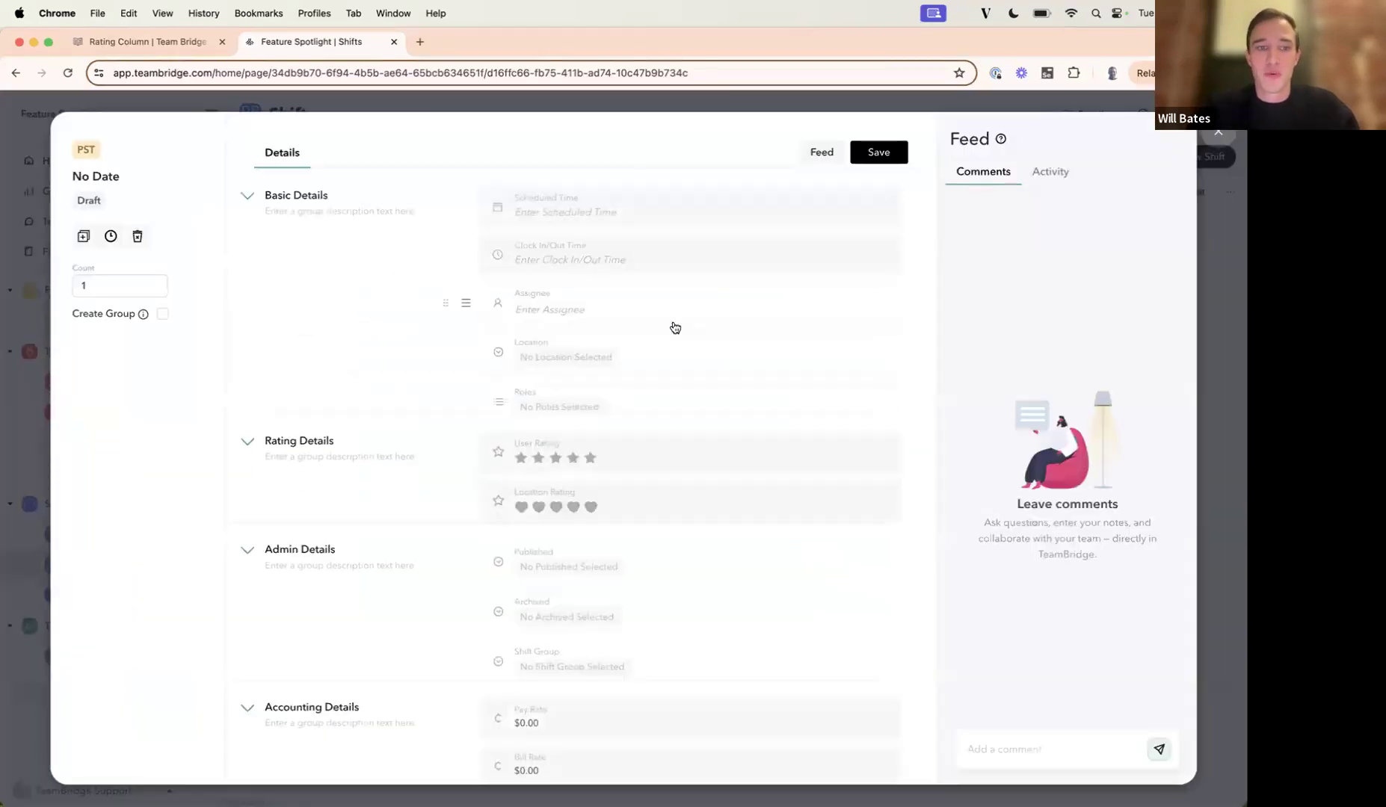
scroll(513, 378, down, 10)
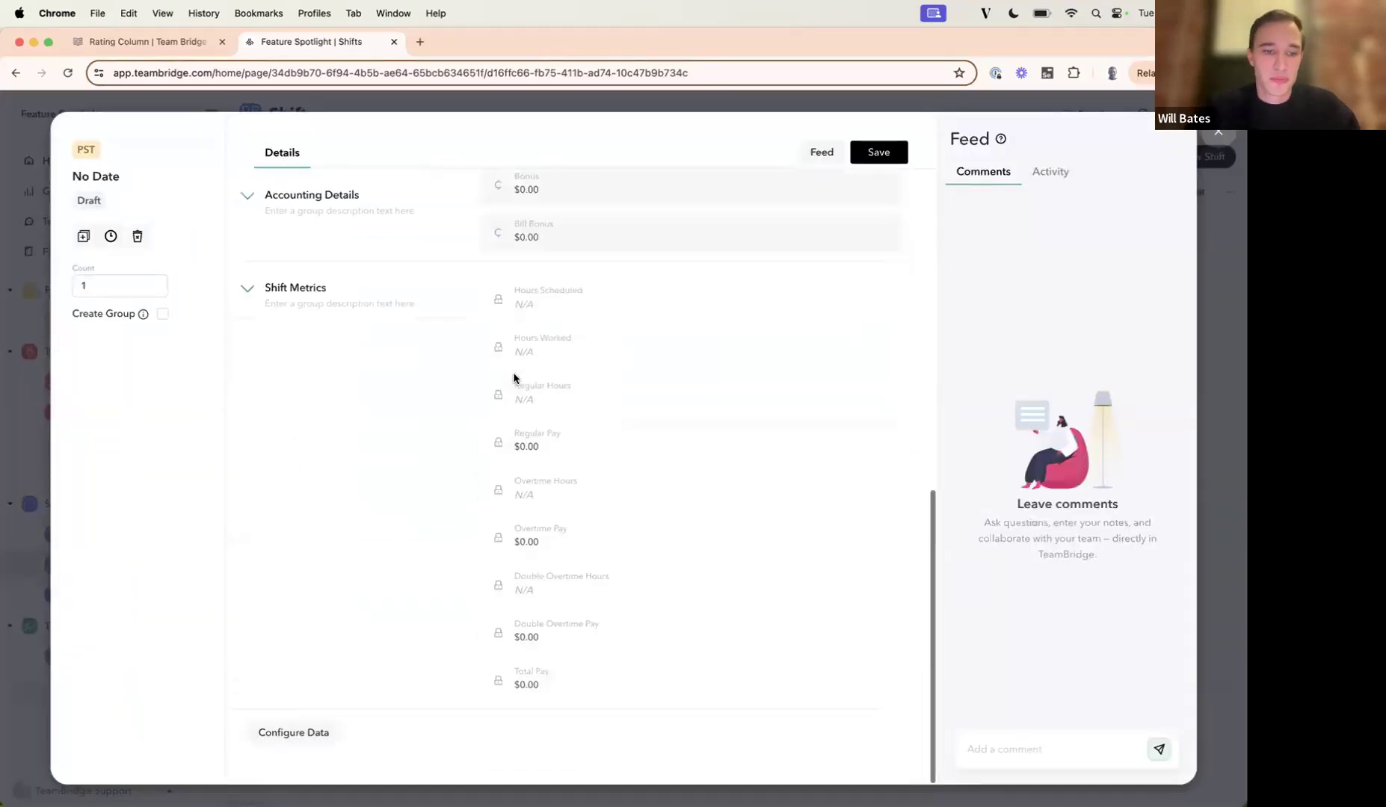
click(291, 733)
scroll(364, 619, down, 10)
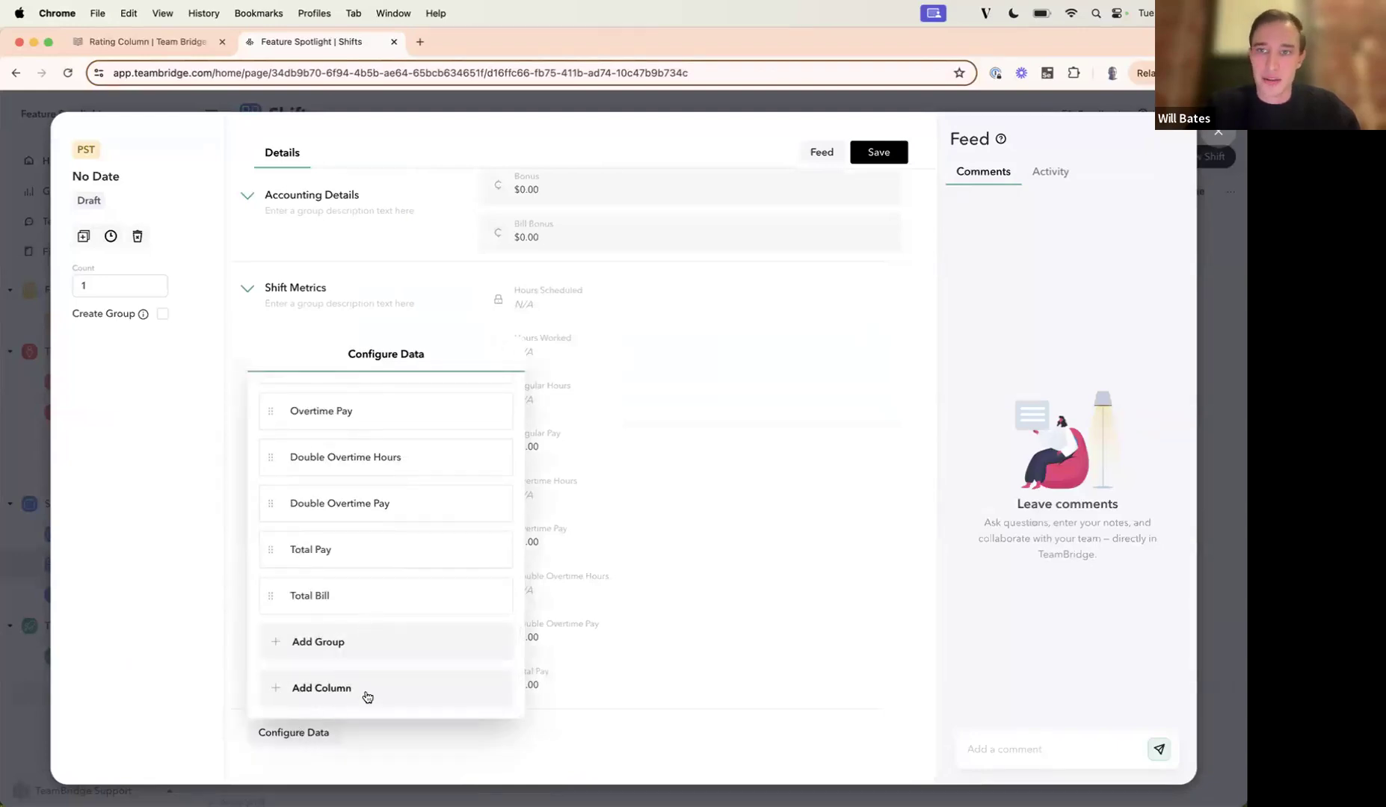
click(1218, 133)
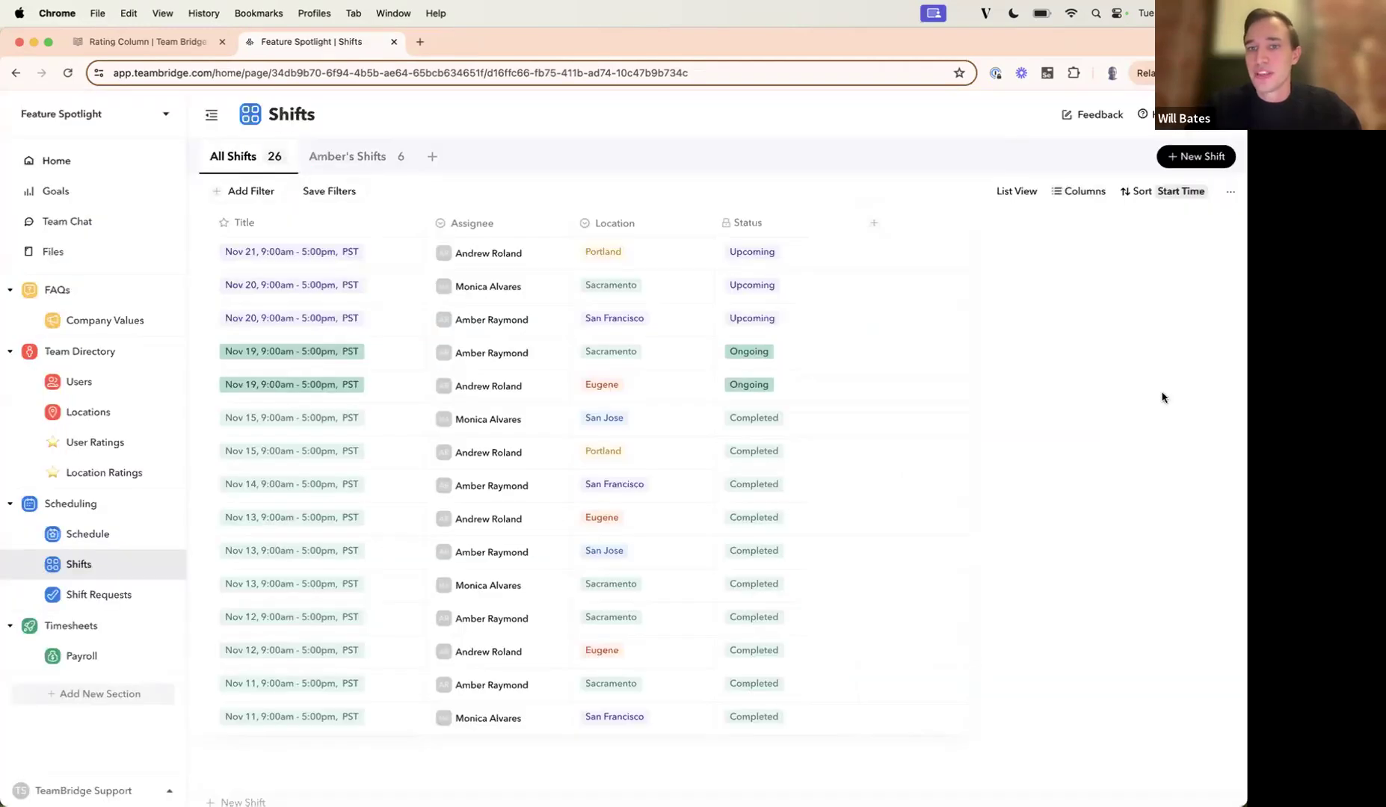
Start creating a Shifts column named User Rating with the Rating type.
click(873, 226)
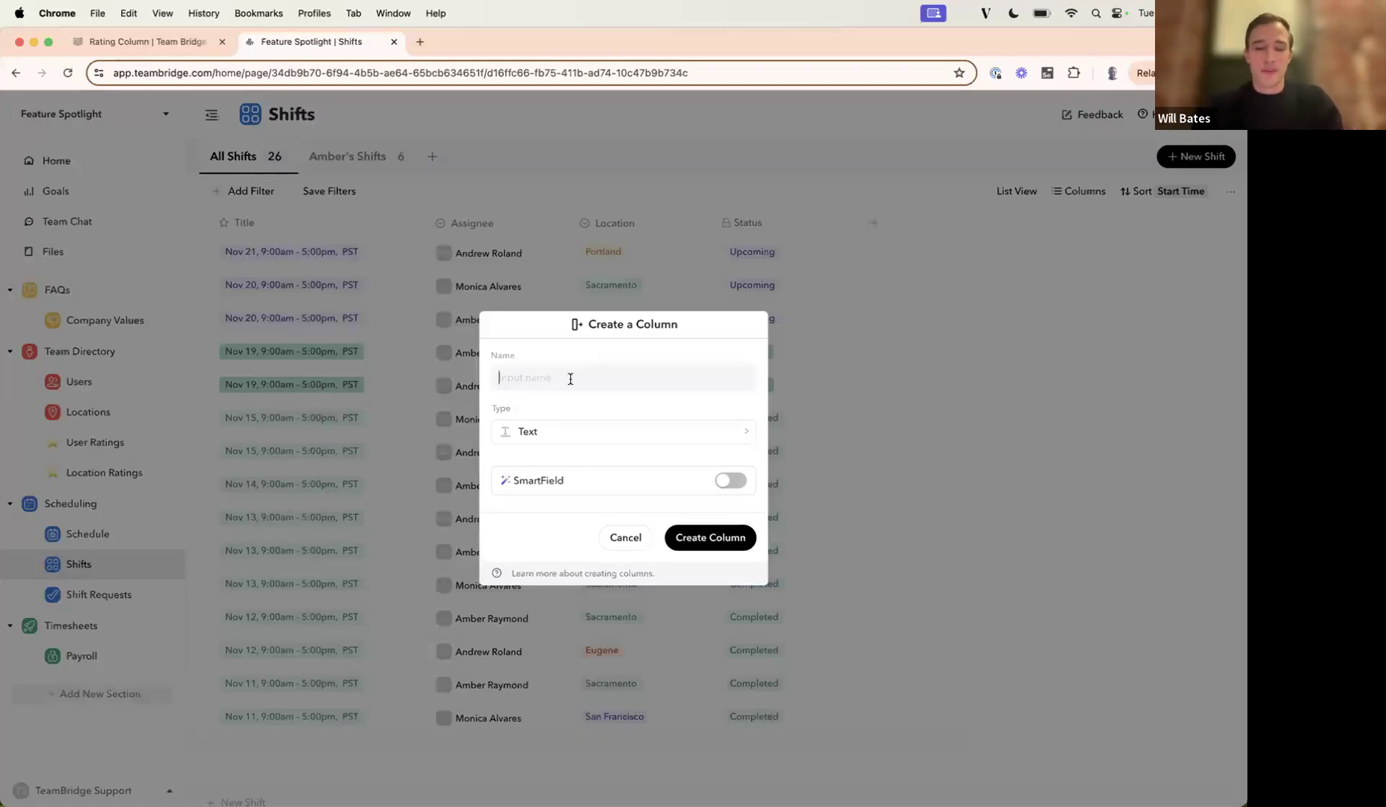
text(User Rating)
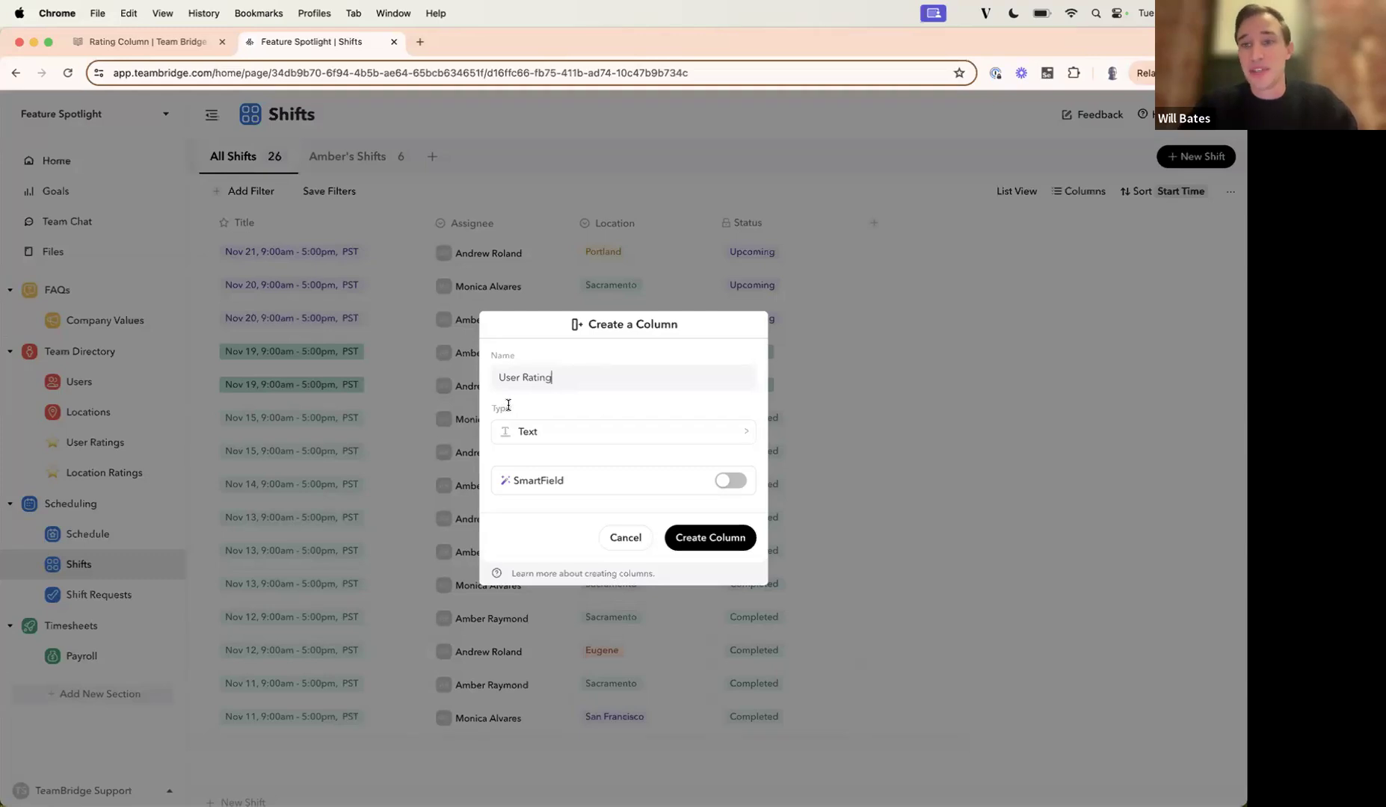
click(532, 435)
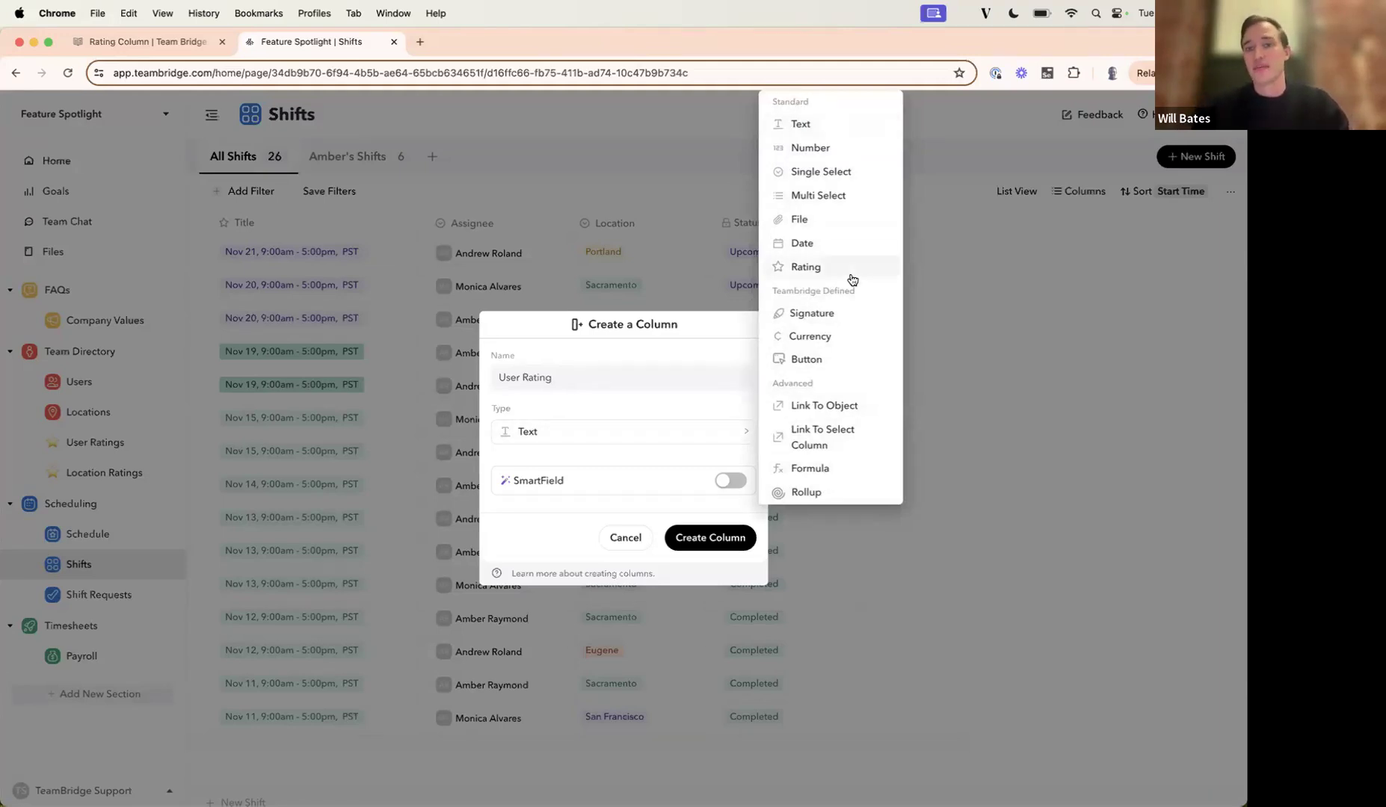
click(805, 266)
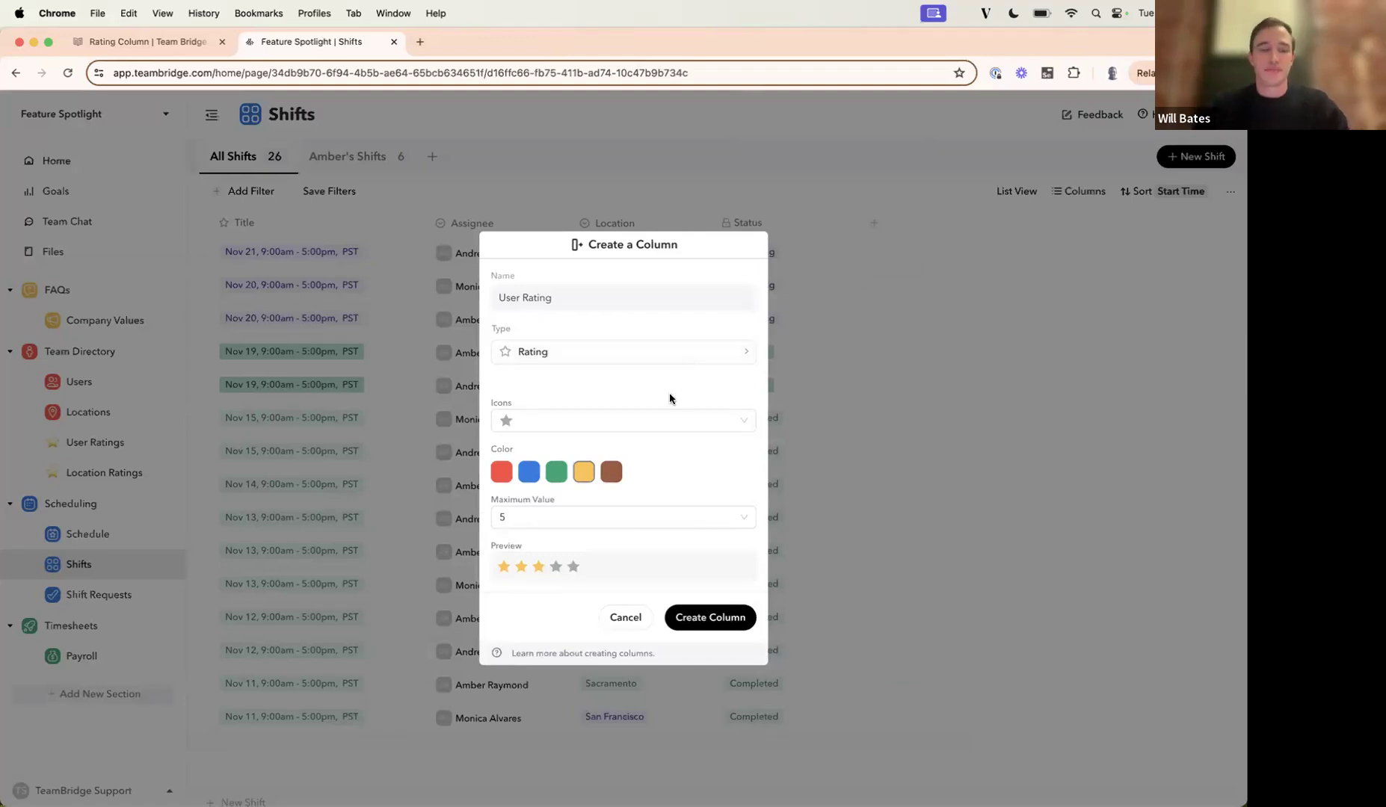
Choose the star icon for the rating column and try red and blue before setting the color to yellow.
click(552, 427)
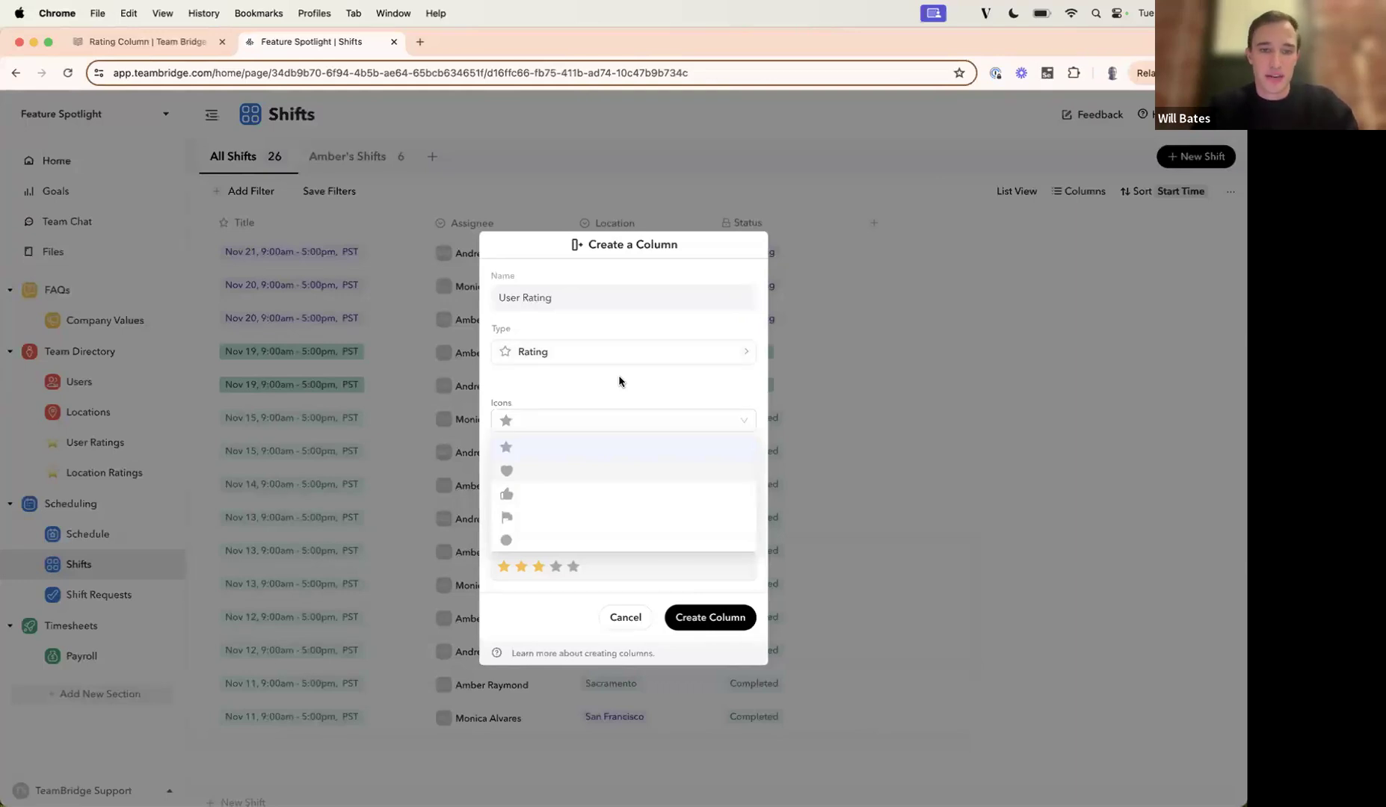
click(524, 445)
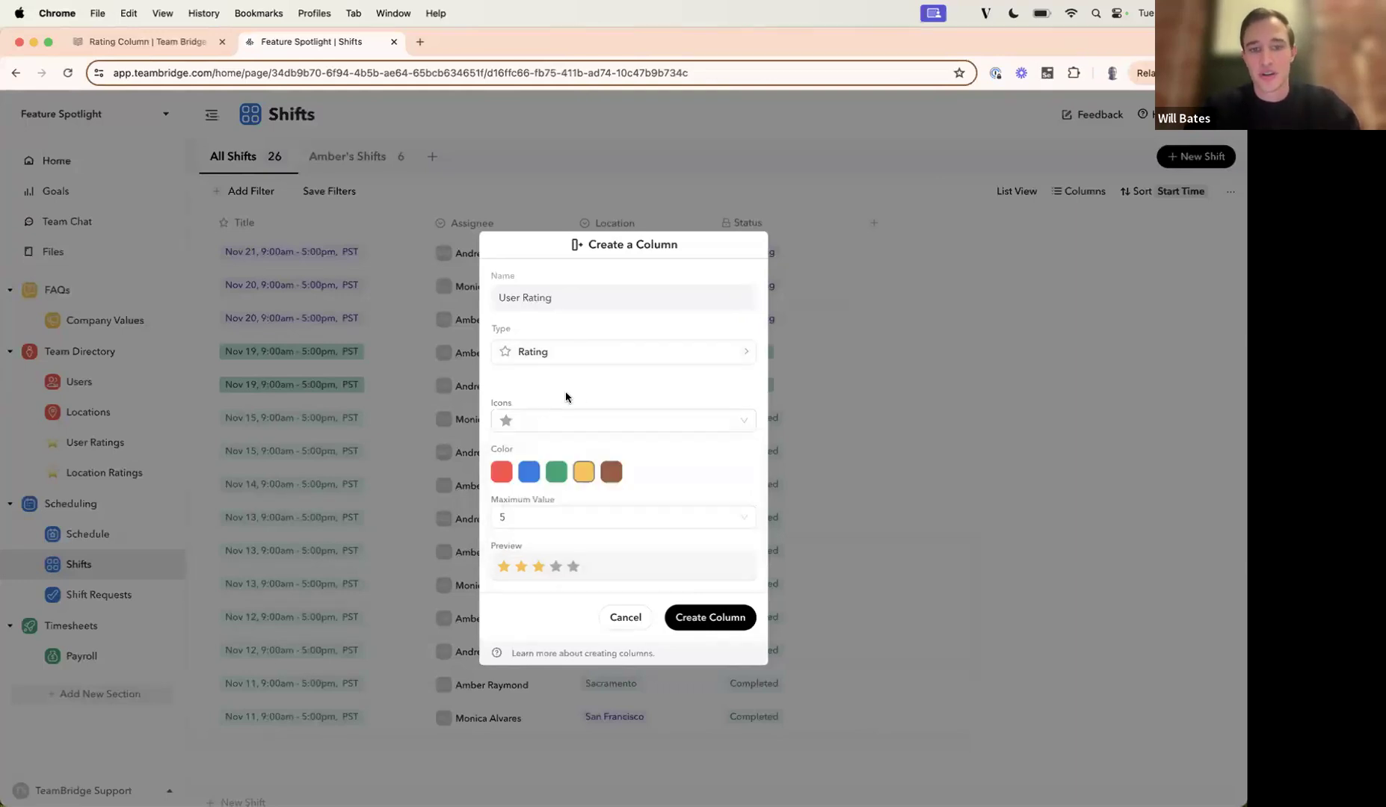
click(503, 478)
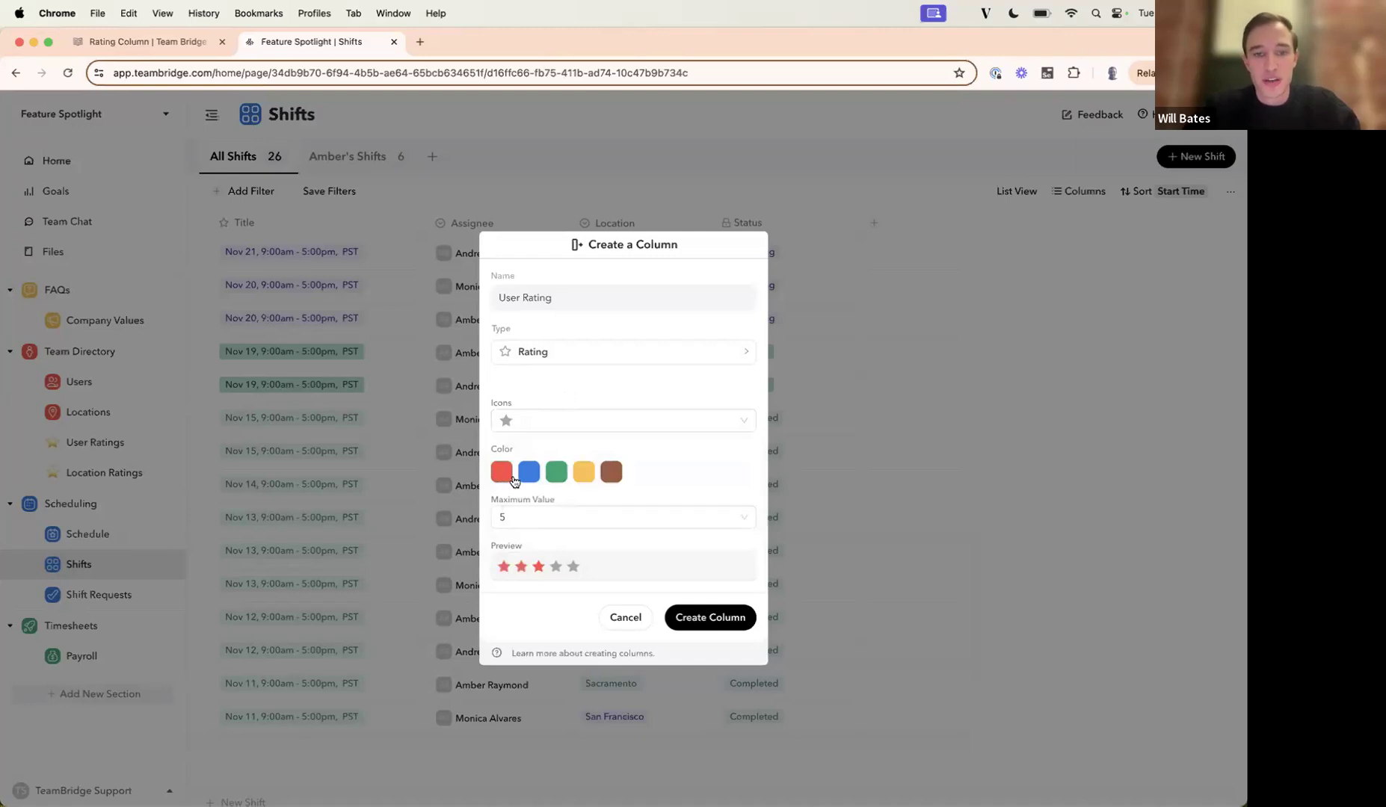
click(527, 479)
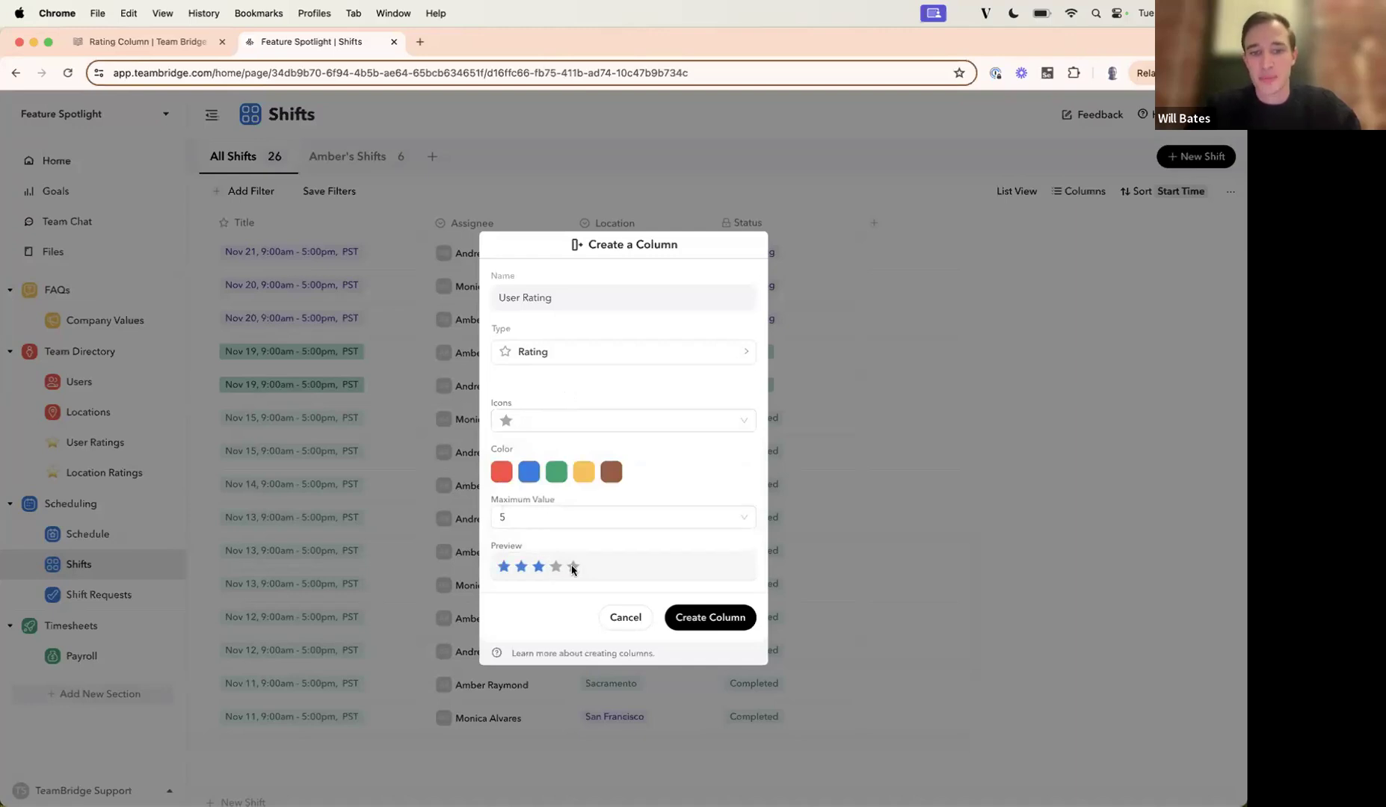
click(584, 472)
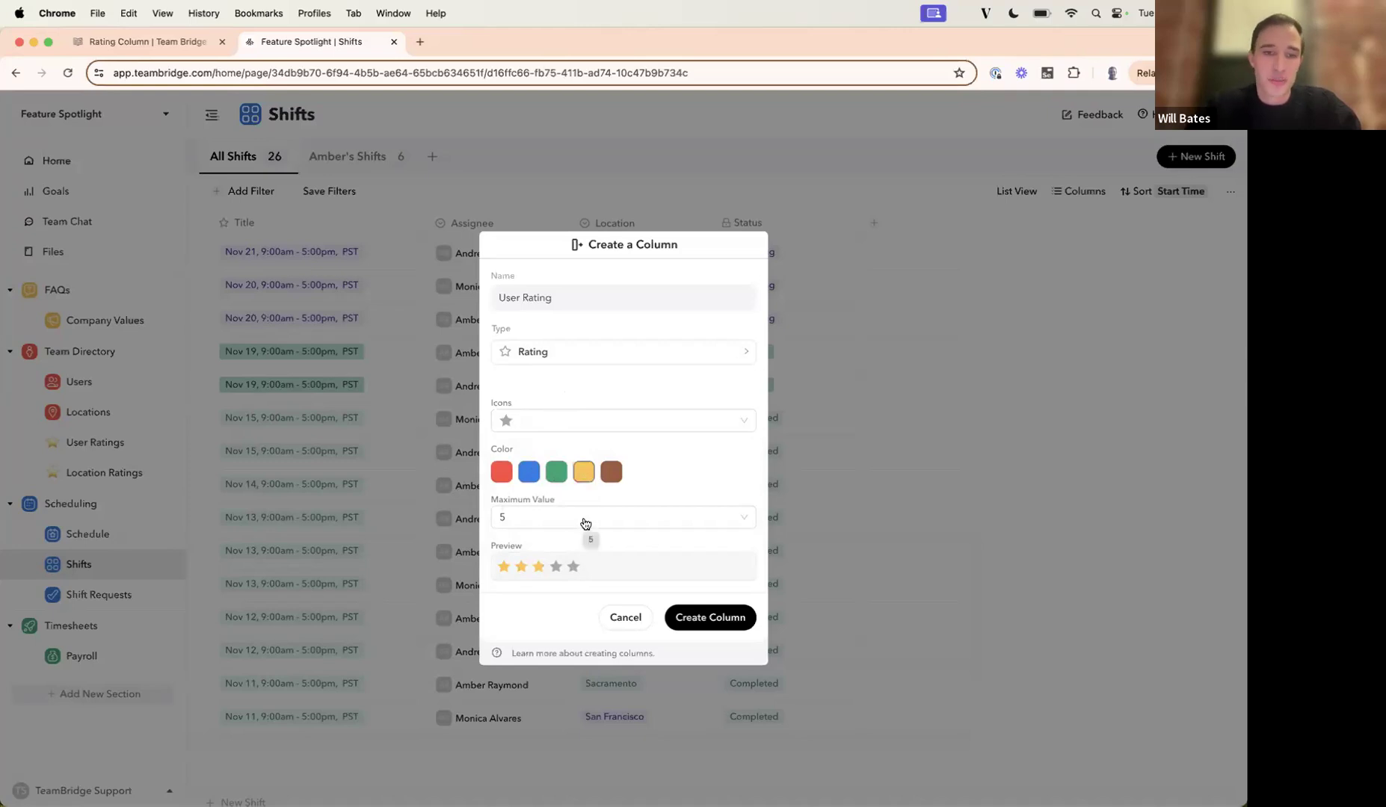
Try a maximum rating value of 10, set it back to 5, and cancel creating the column.
click(586, 524)
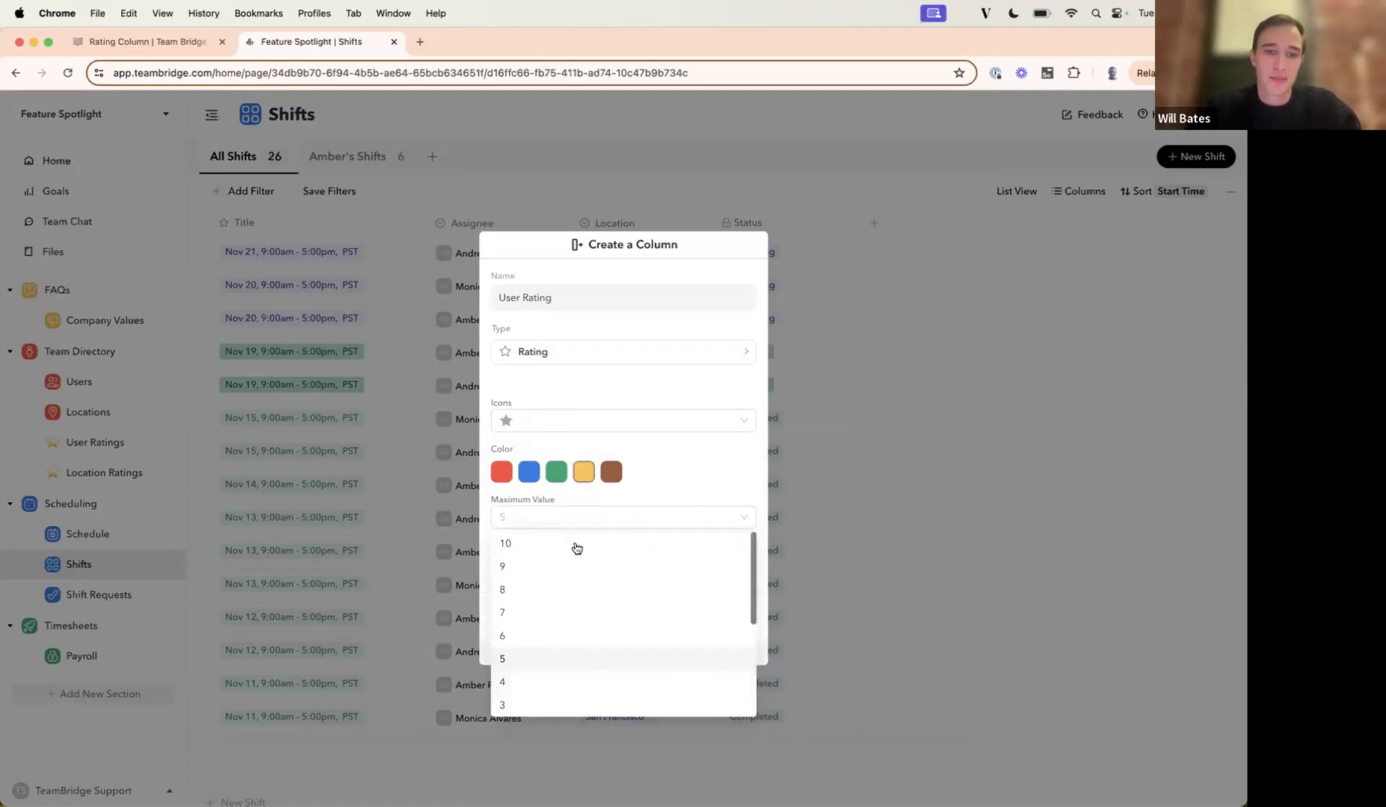
click(574, 545)
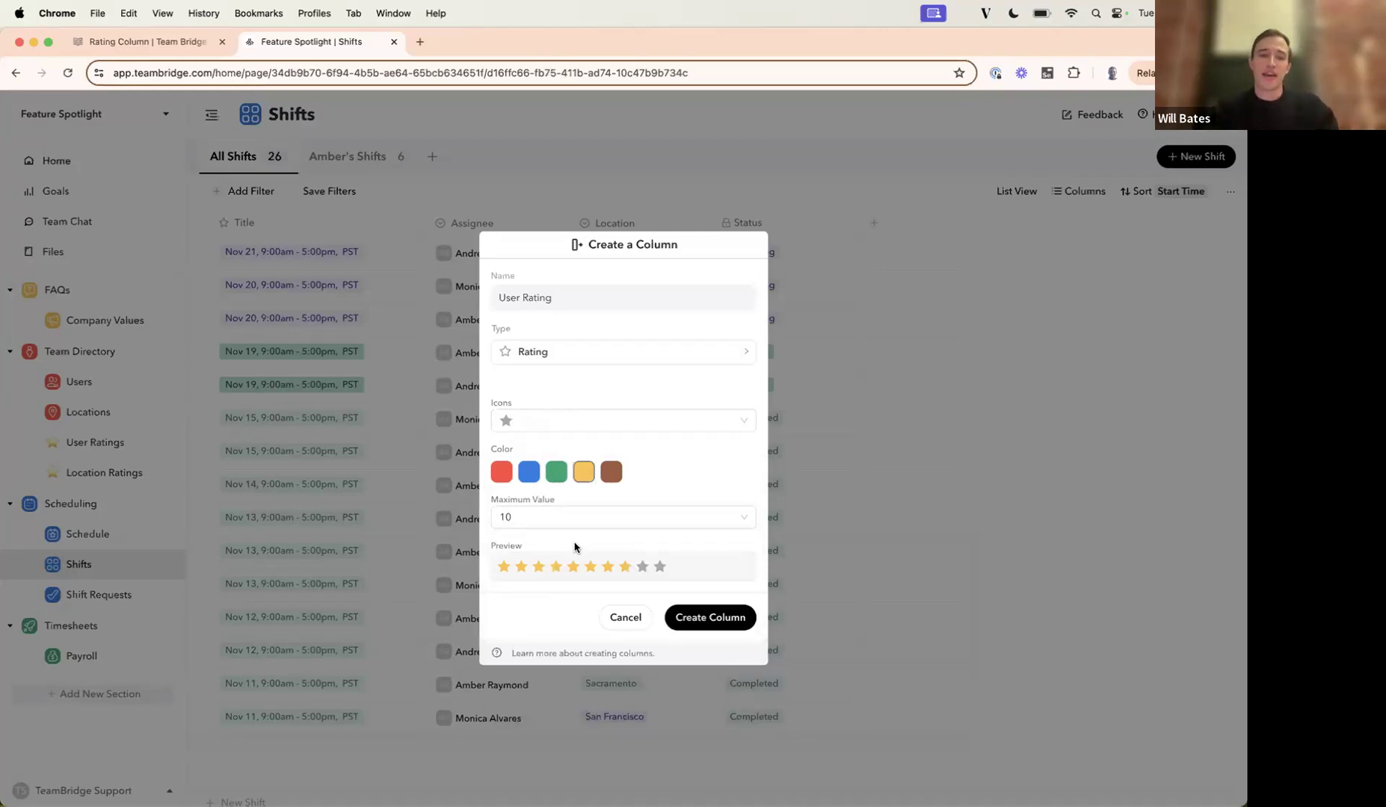
click(585, 523)
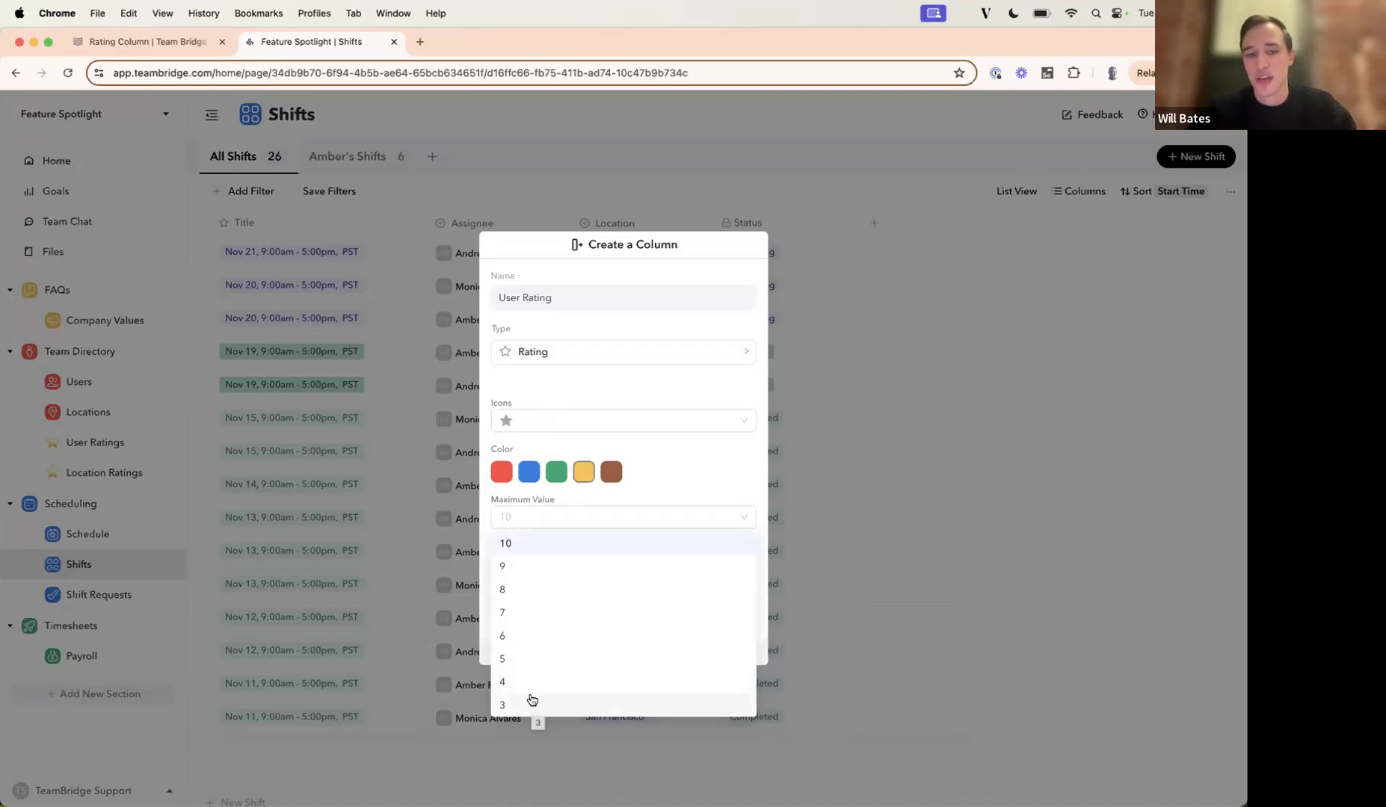
click(543, 658)
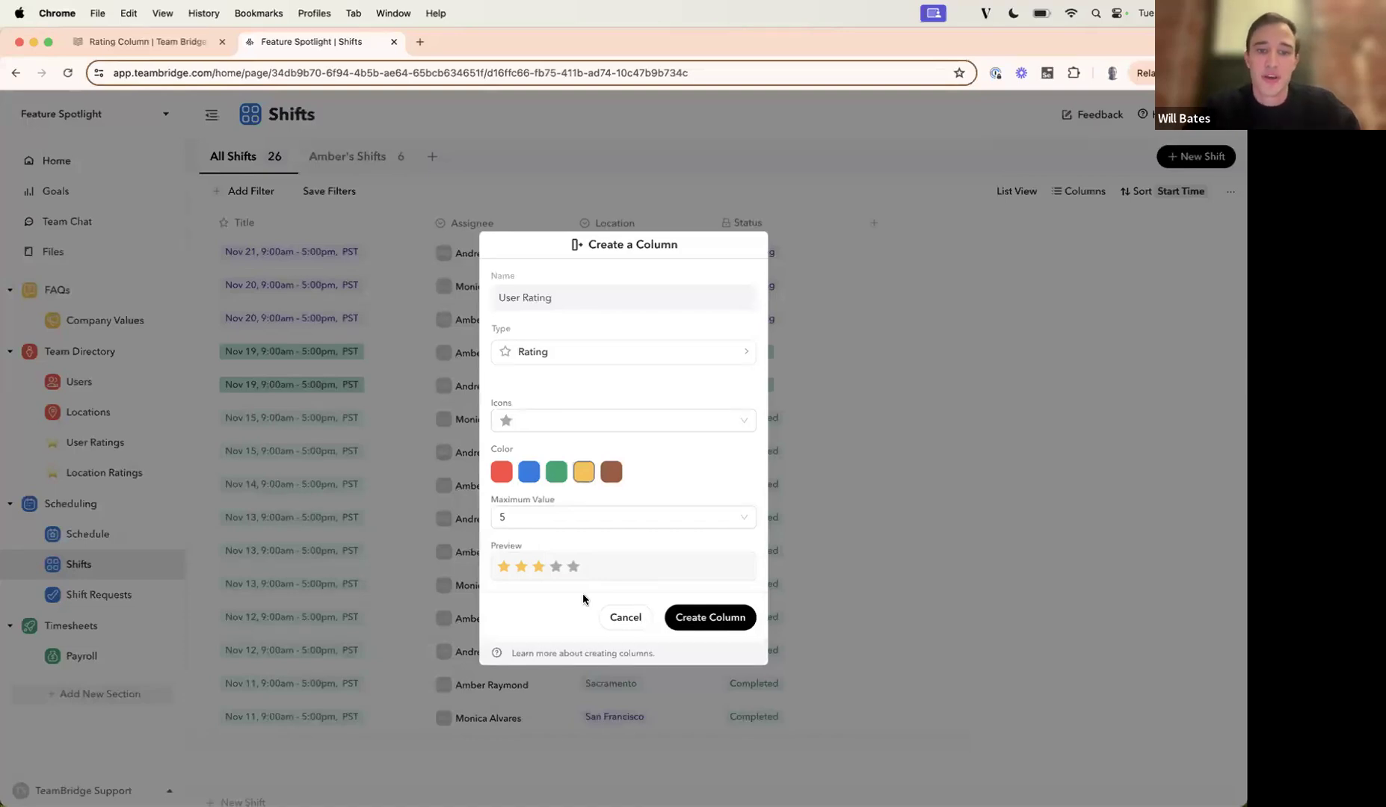
click(625, 618)
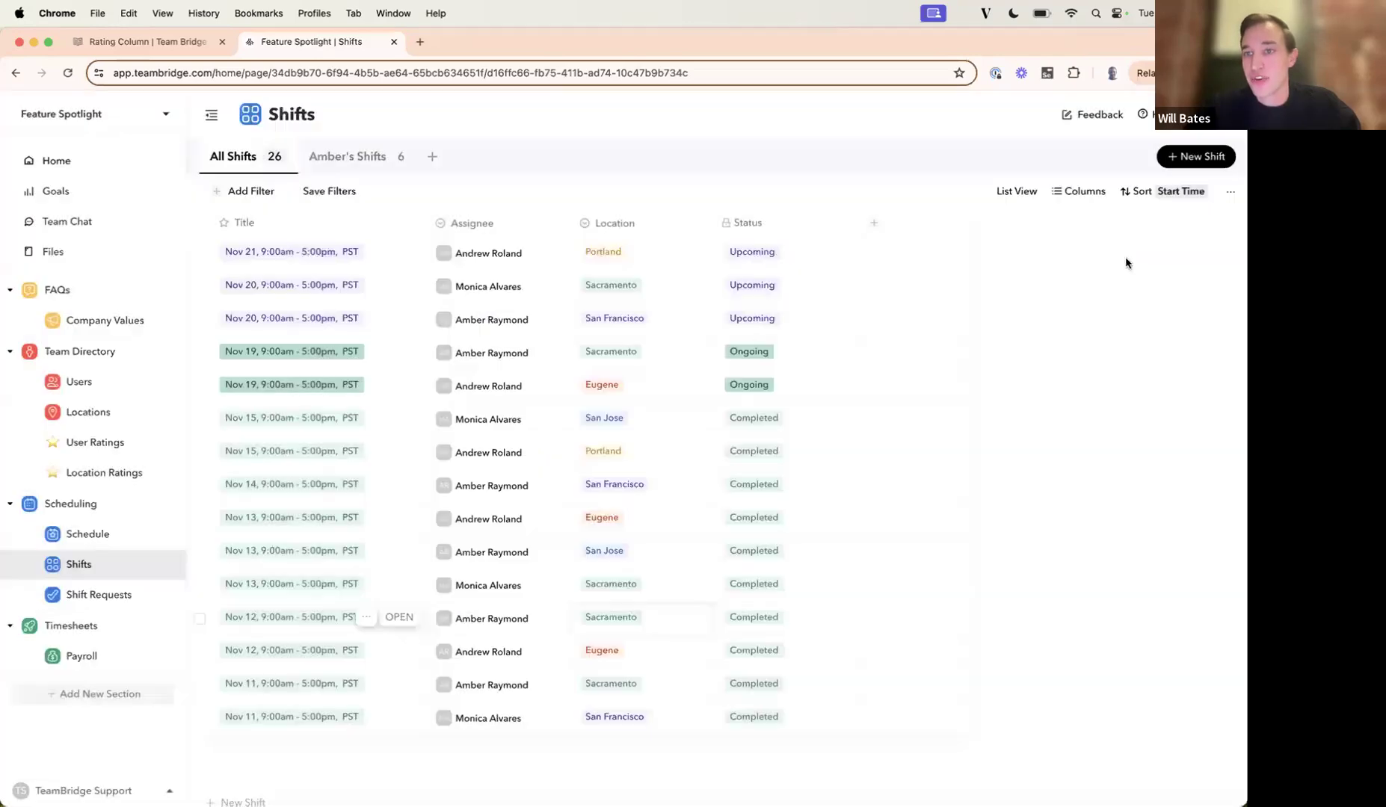
Show the existing User Rating column in the Shifts table and give the ongoing Nov 19 Eugene shift 4 stars.
click(1084, 196)
click(1056, 226)
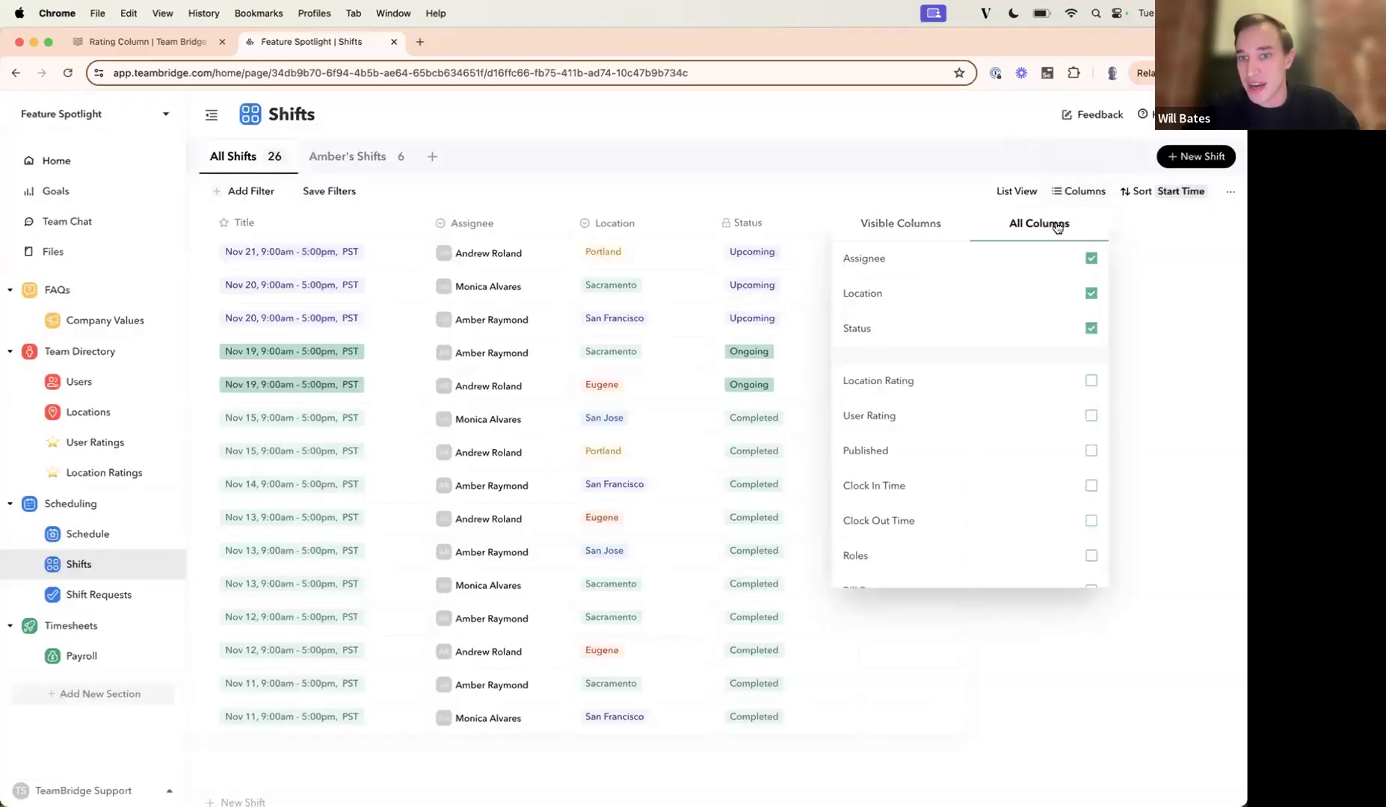
click(1090, 415)
click(1170, 404)
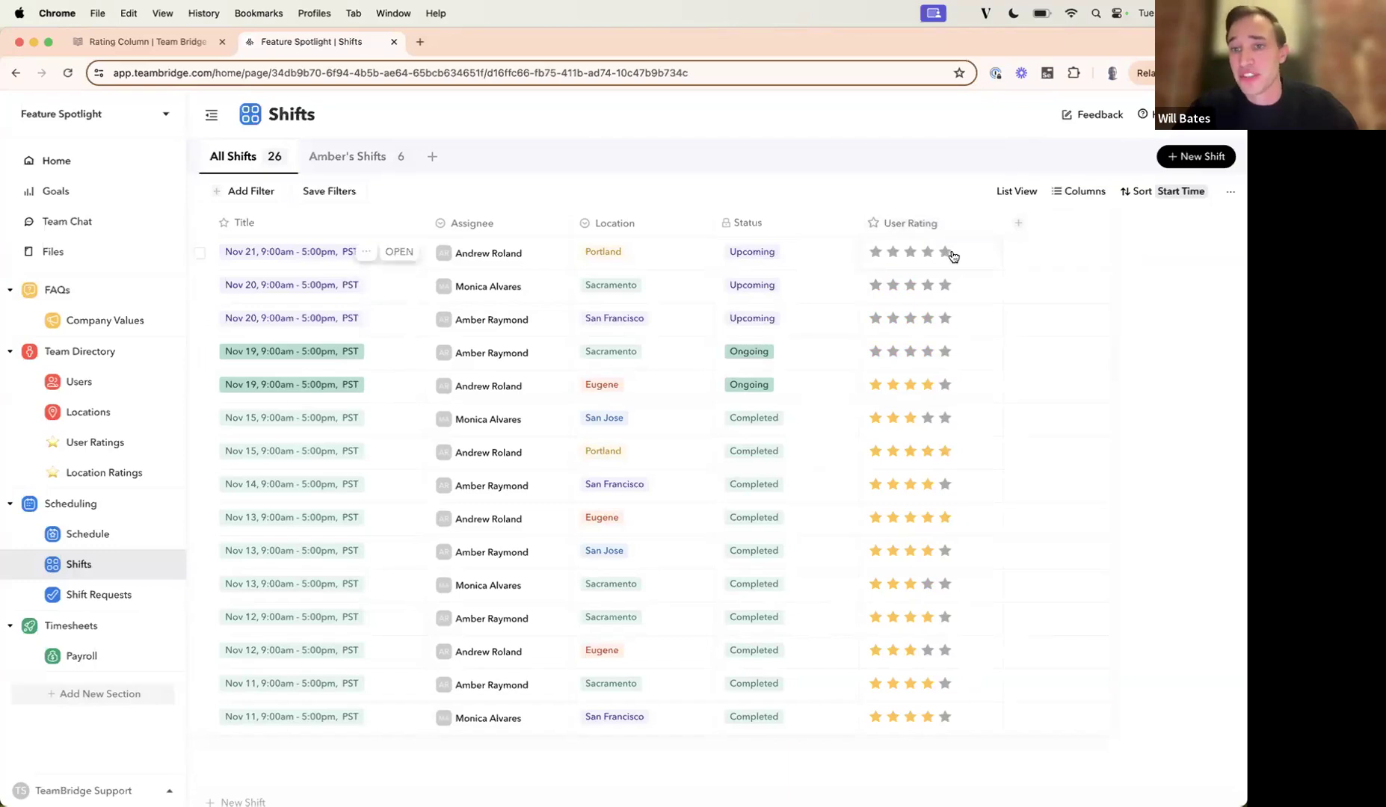
click(912, 389)
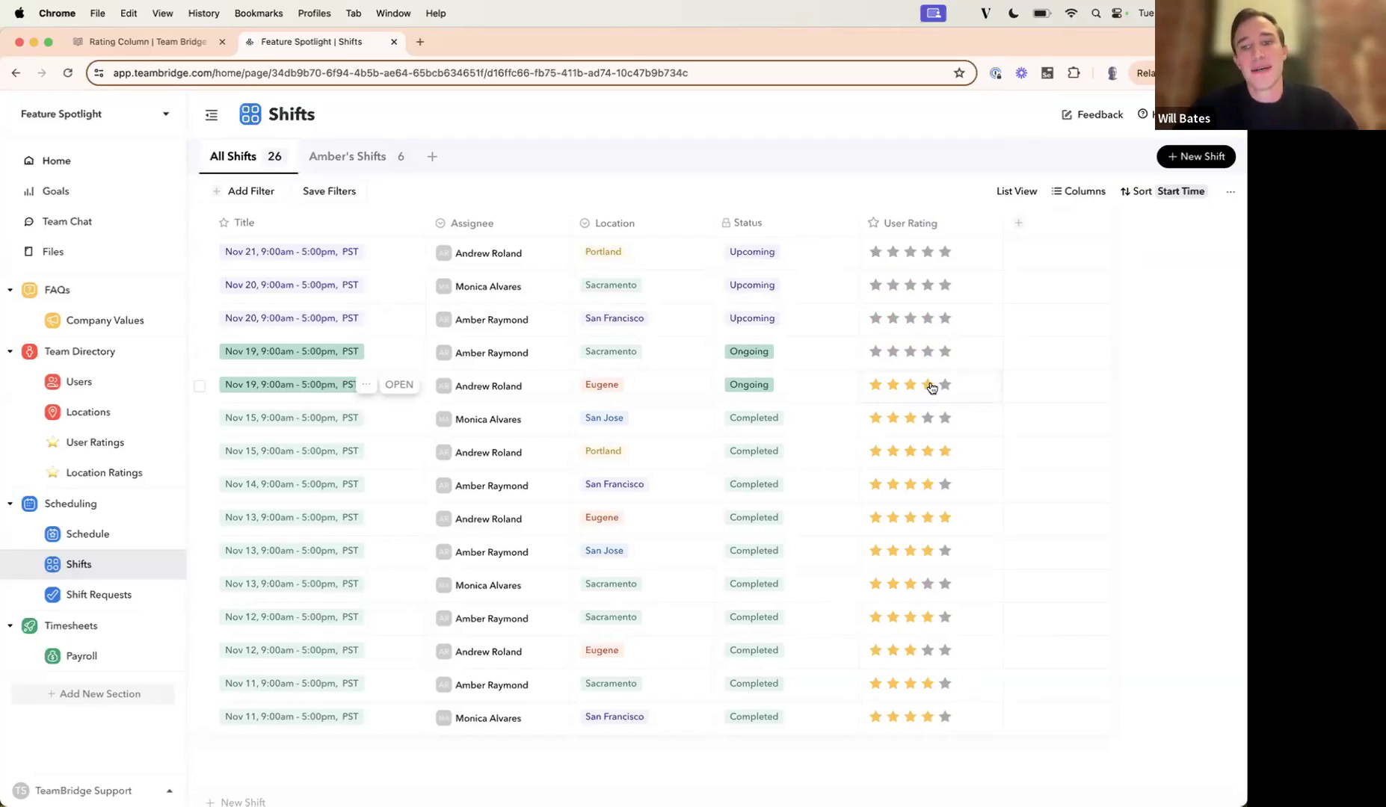
click(926, 387)
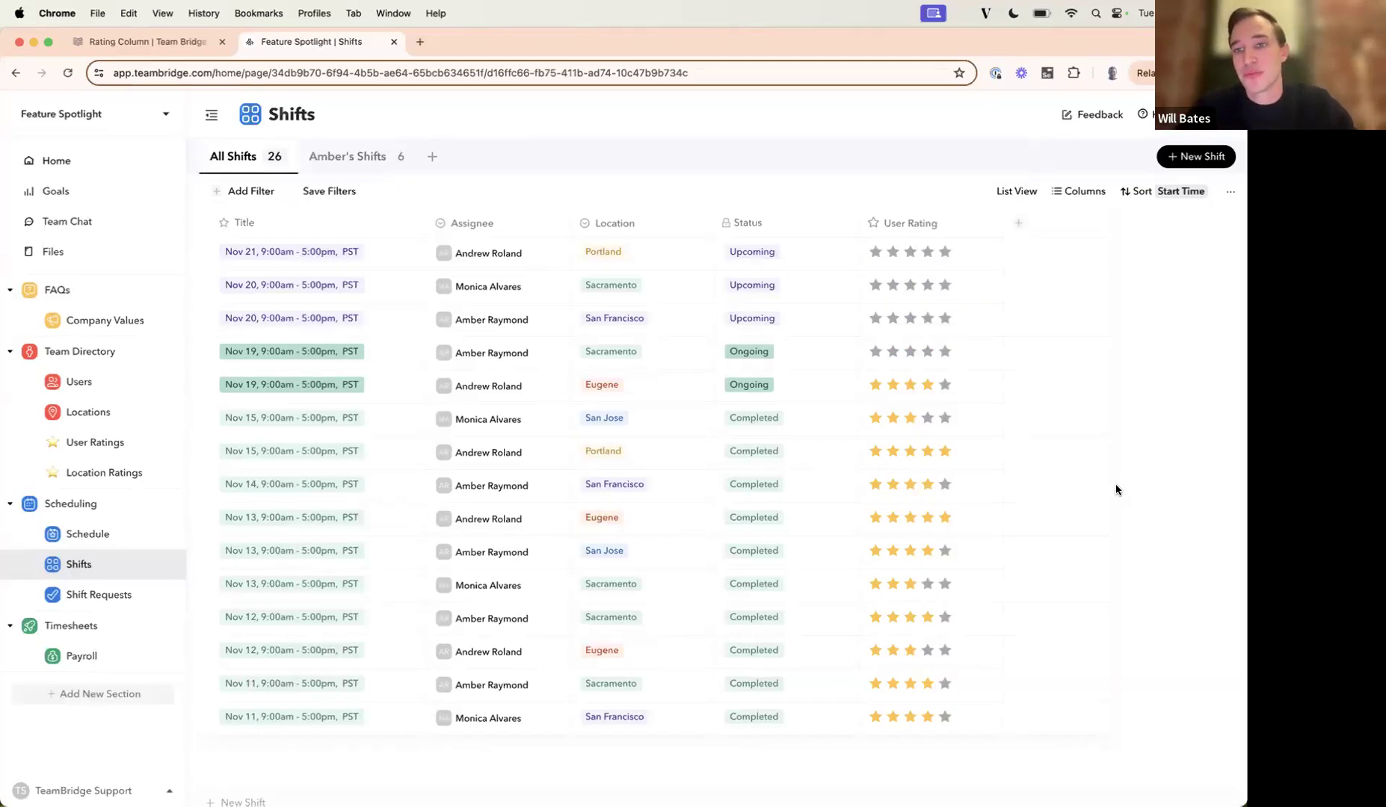
Show the existing Location Rating column in the Shifts table.
click(1020, 223)
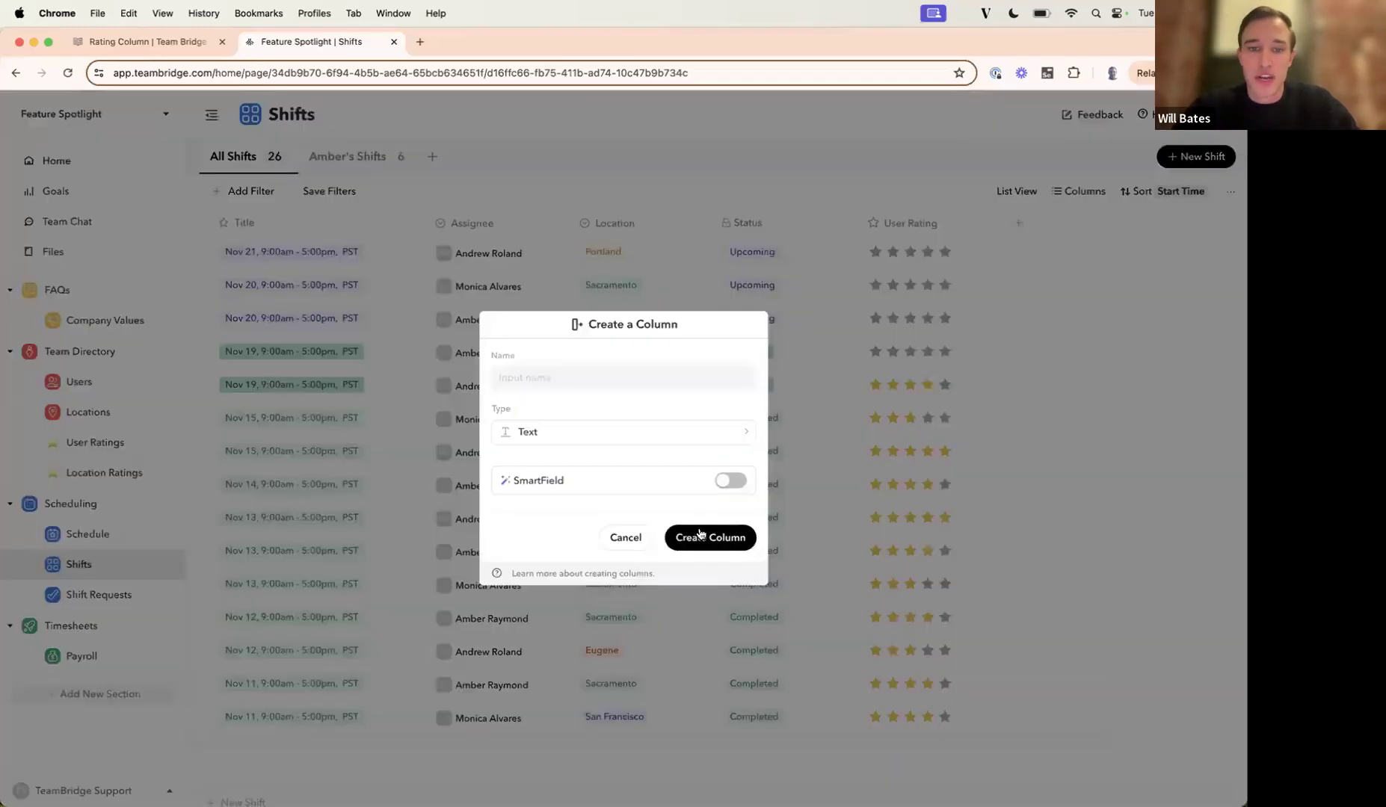
click(626, 538)
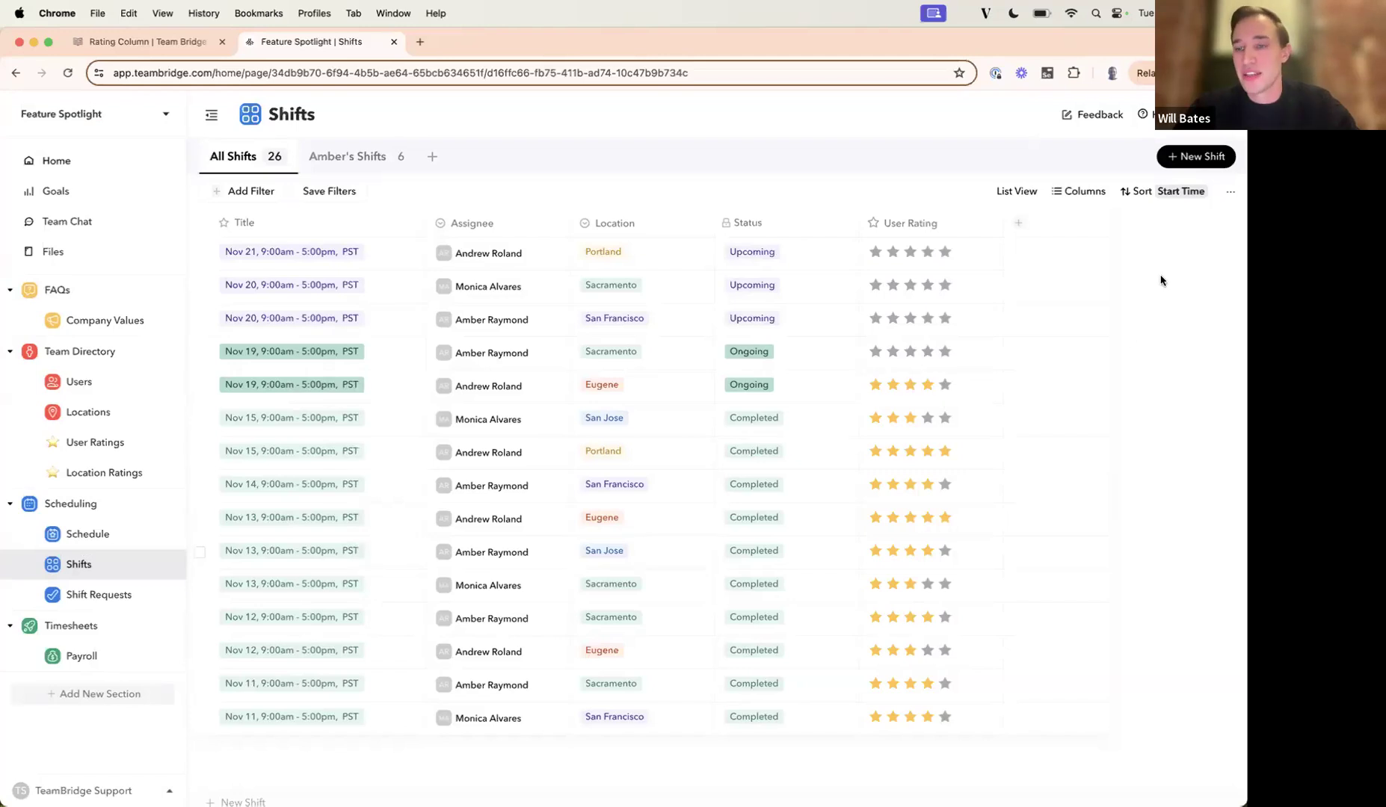
click(1073, 195)
click(1076, 228)
click(1088, 417)
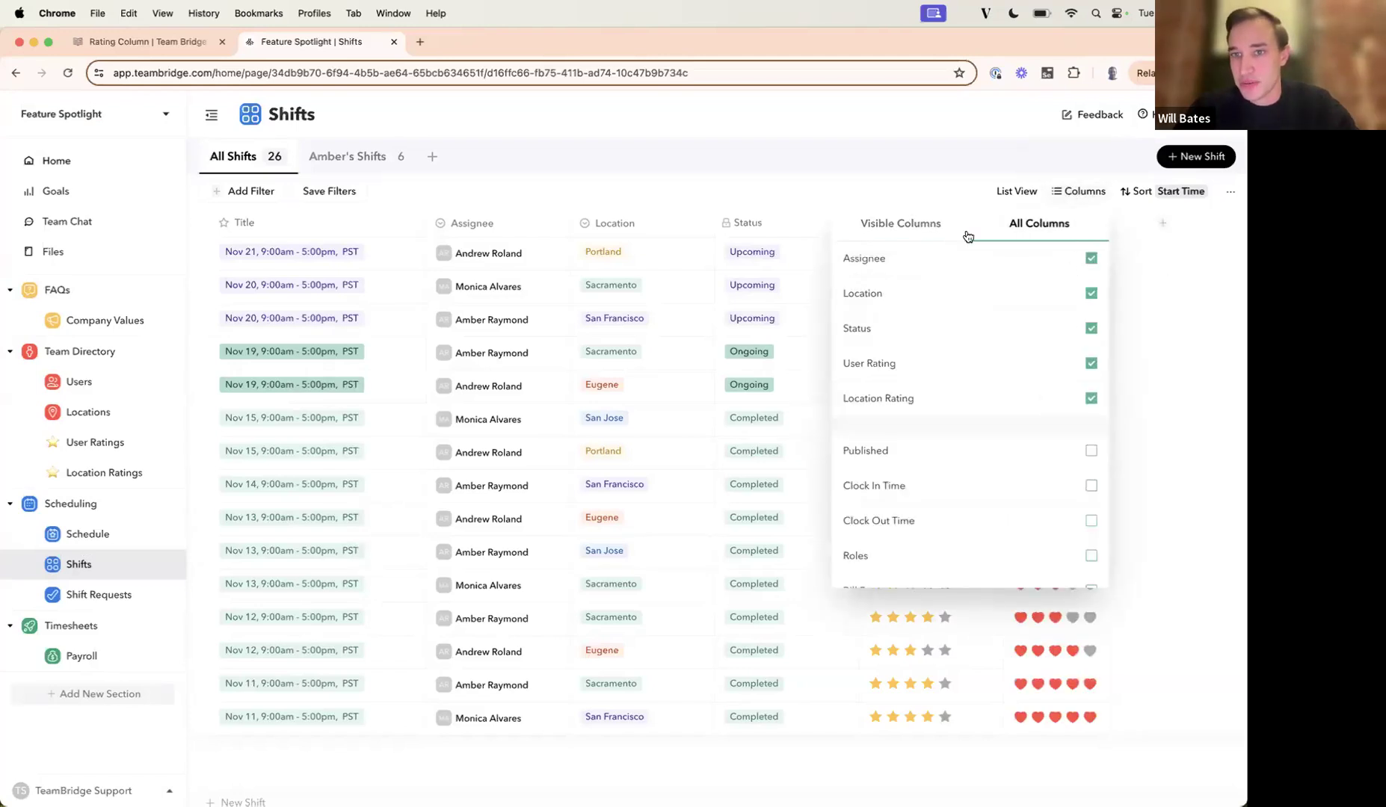
click(941, 172)
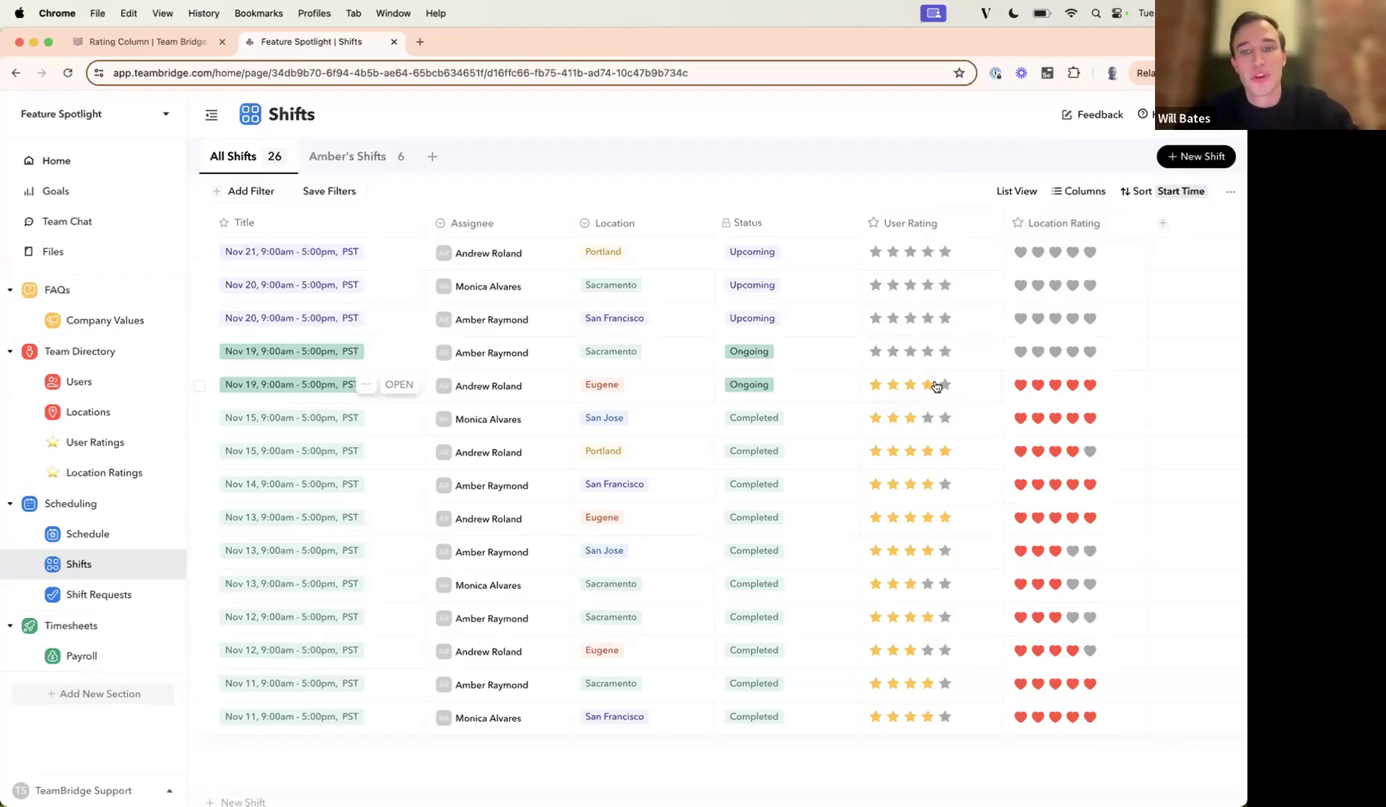
Open the ongoing Nov 19 Eugene shift and view the user and location ratings under Rating Details.
click(404, 386)
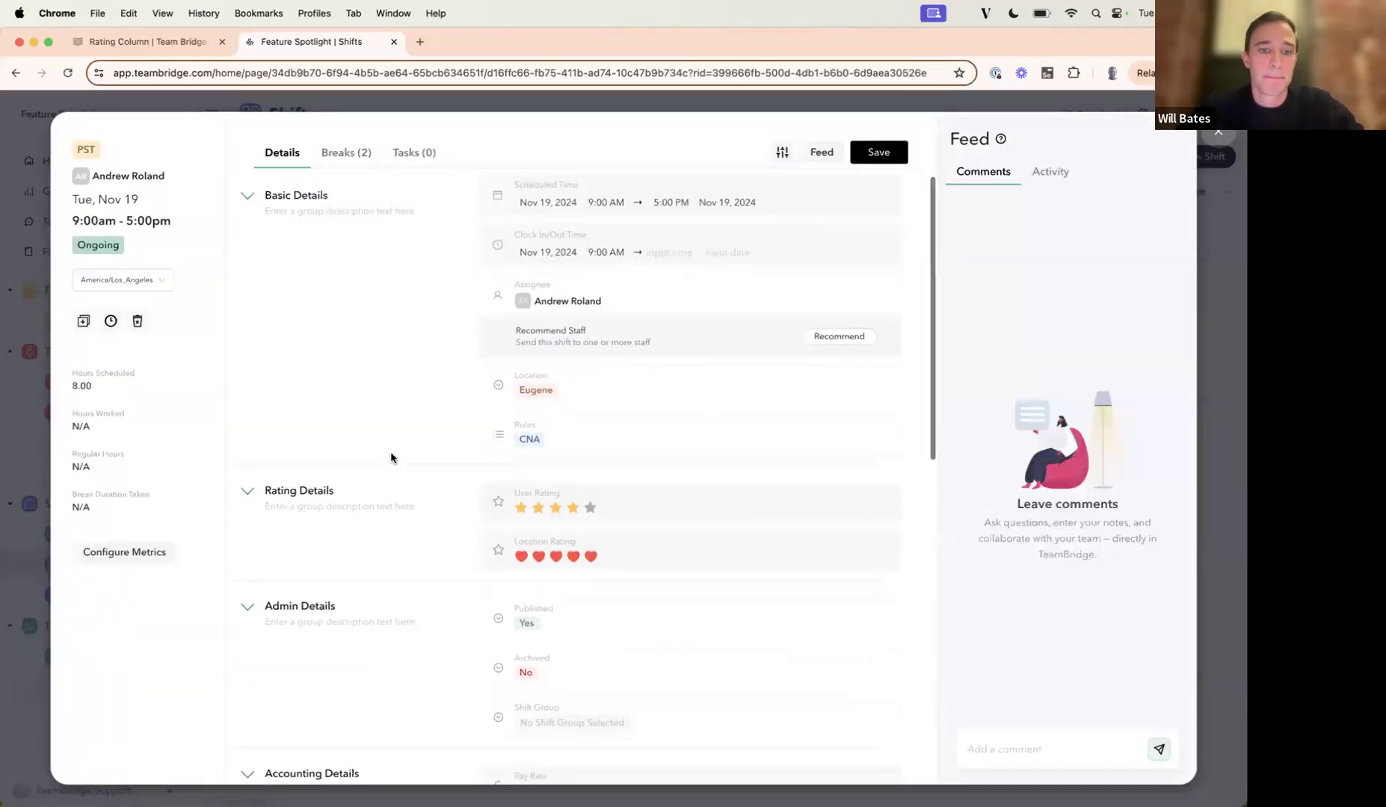
scroll(465, 475, down, 1)
mouse_move(465, 477)
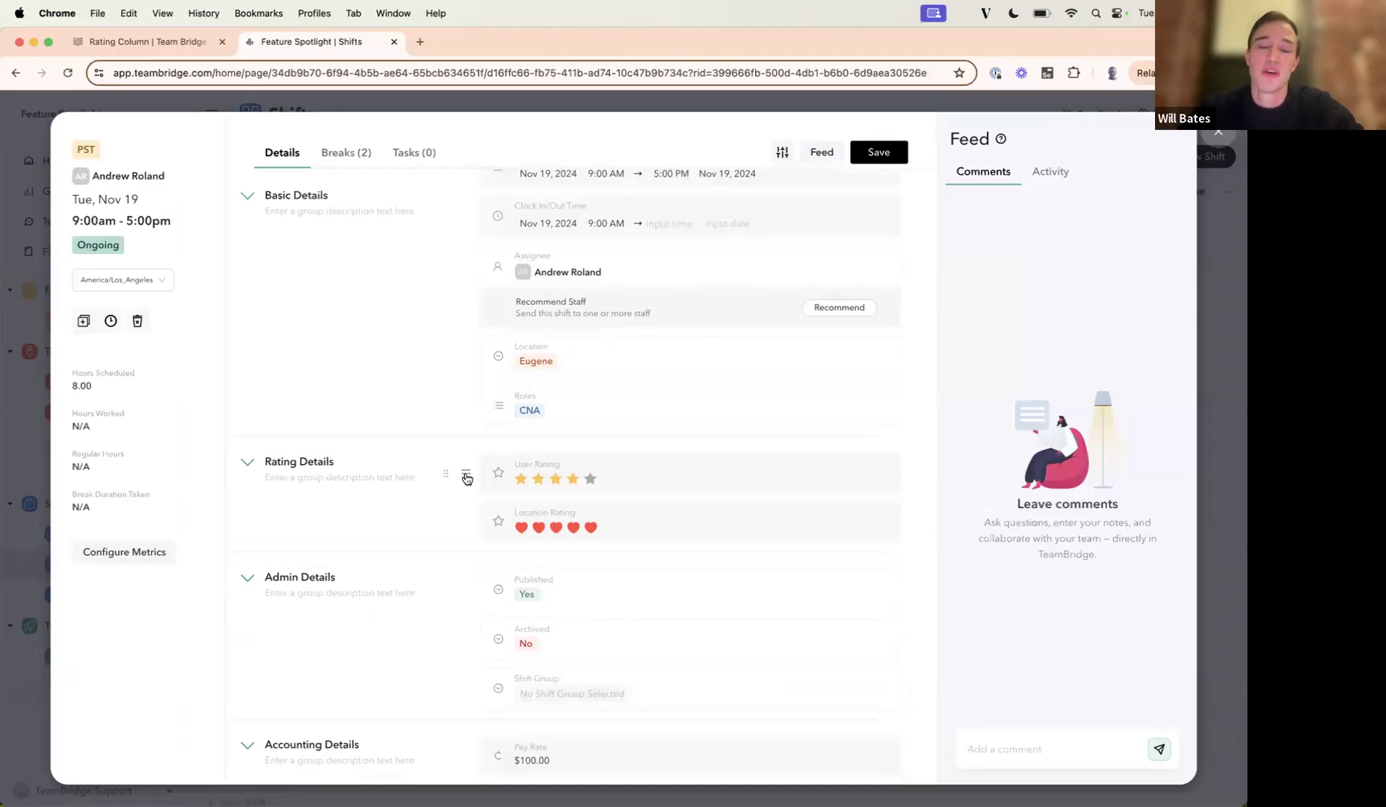
Review which access groups can see the shift's User Rating field, checking the Employee and Facility User permissions.
click(466, 477)
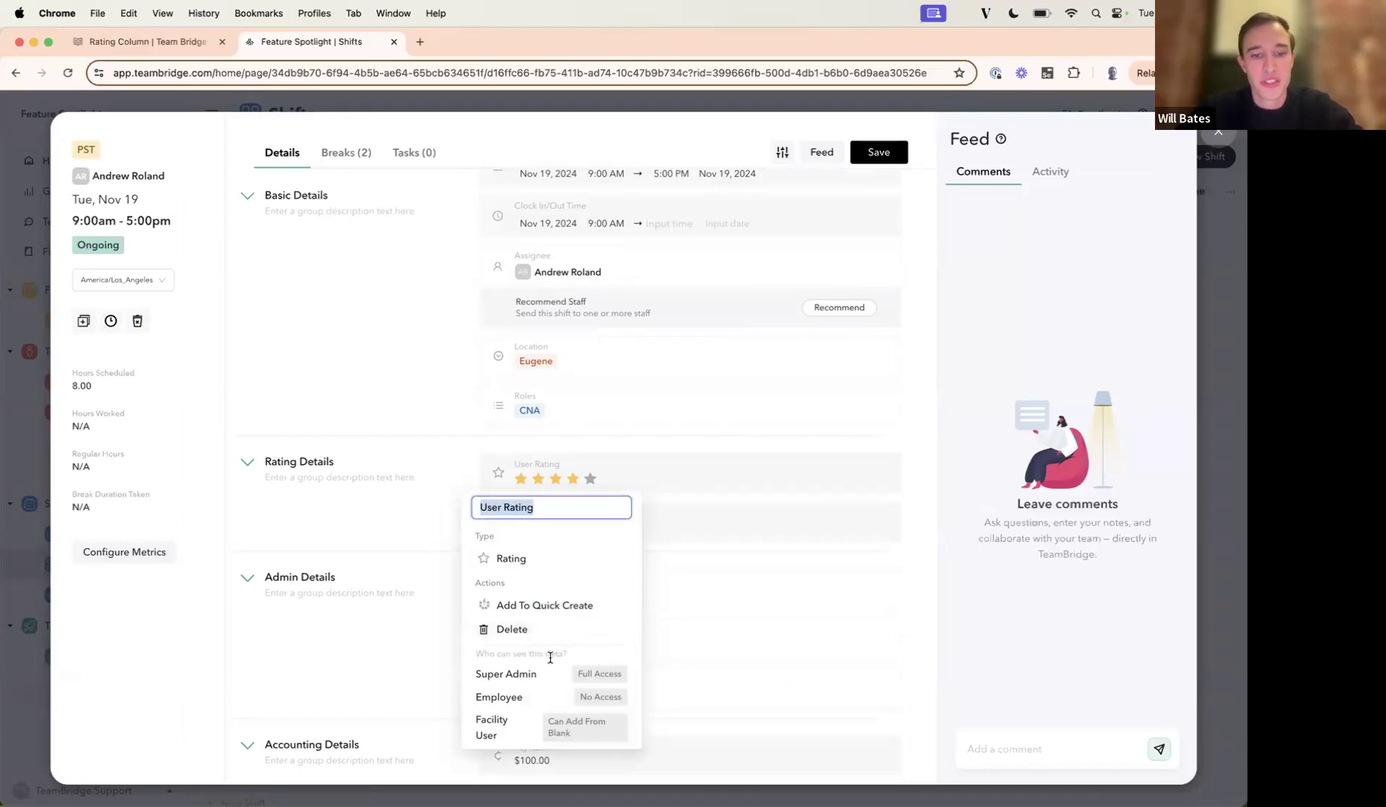
double_click(505, 697)
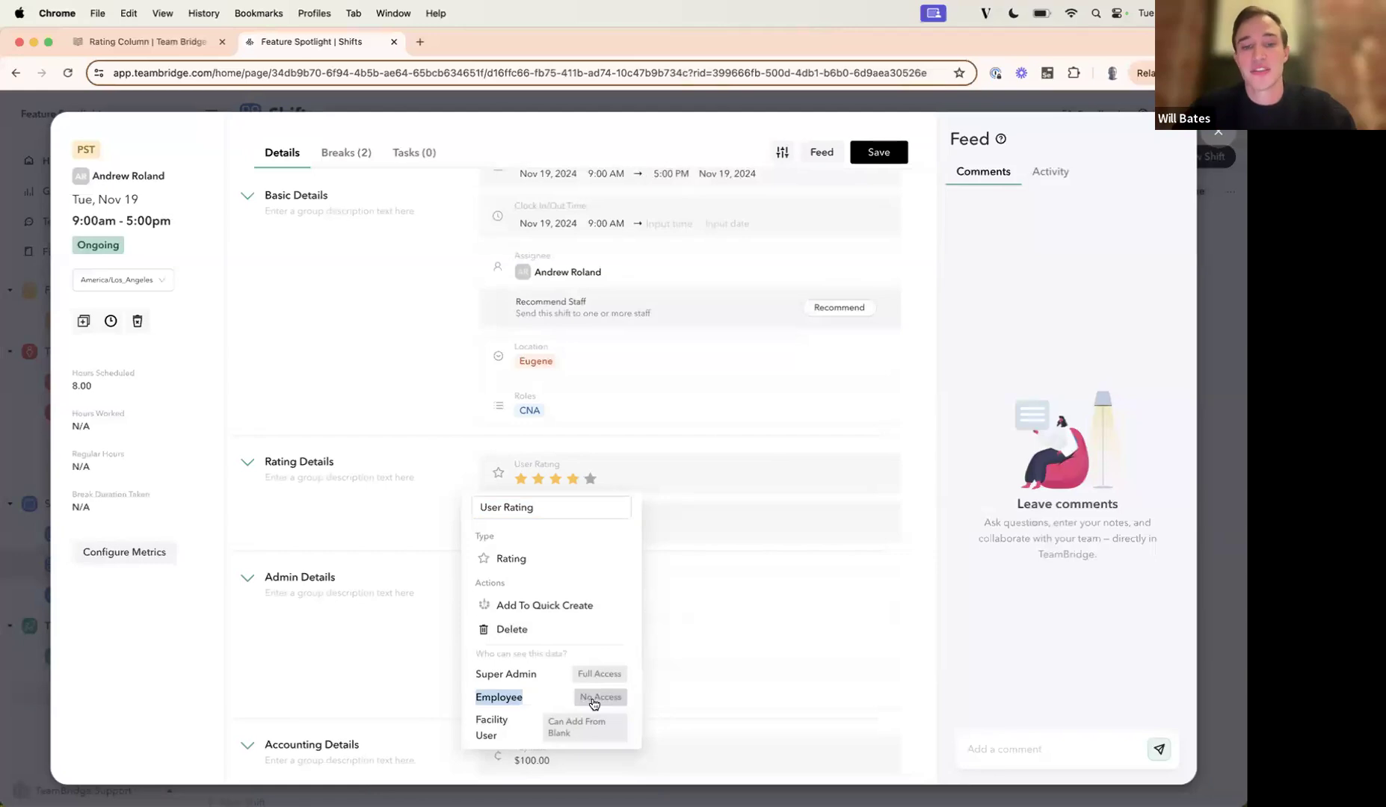
triple_click(482, 721)
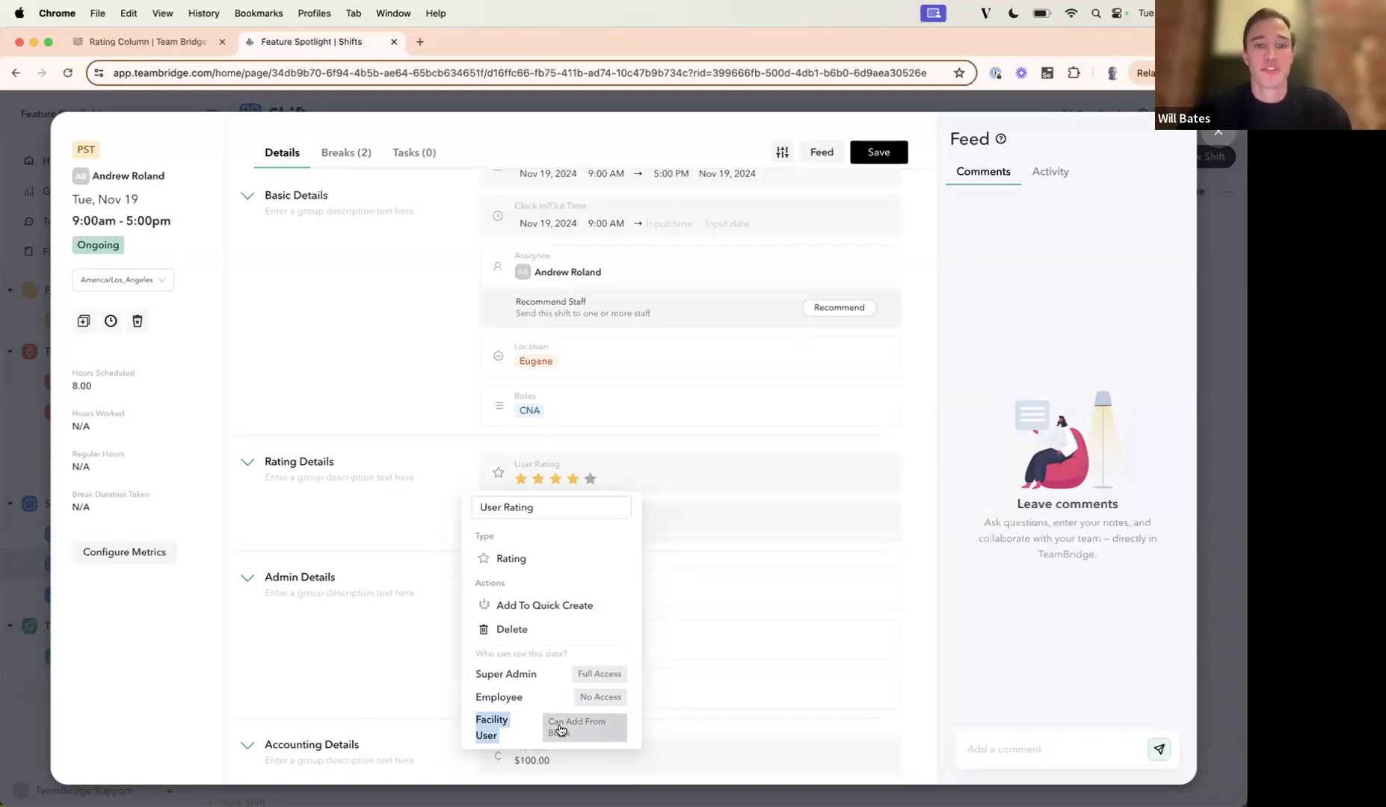
click(375, 517)
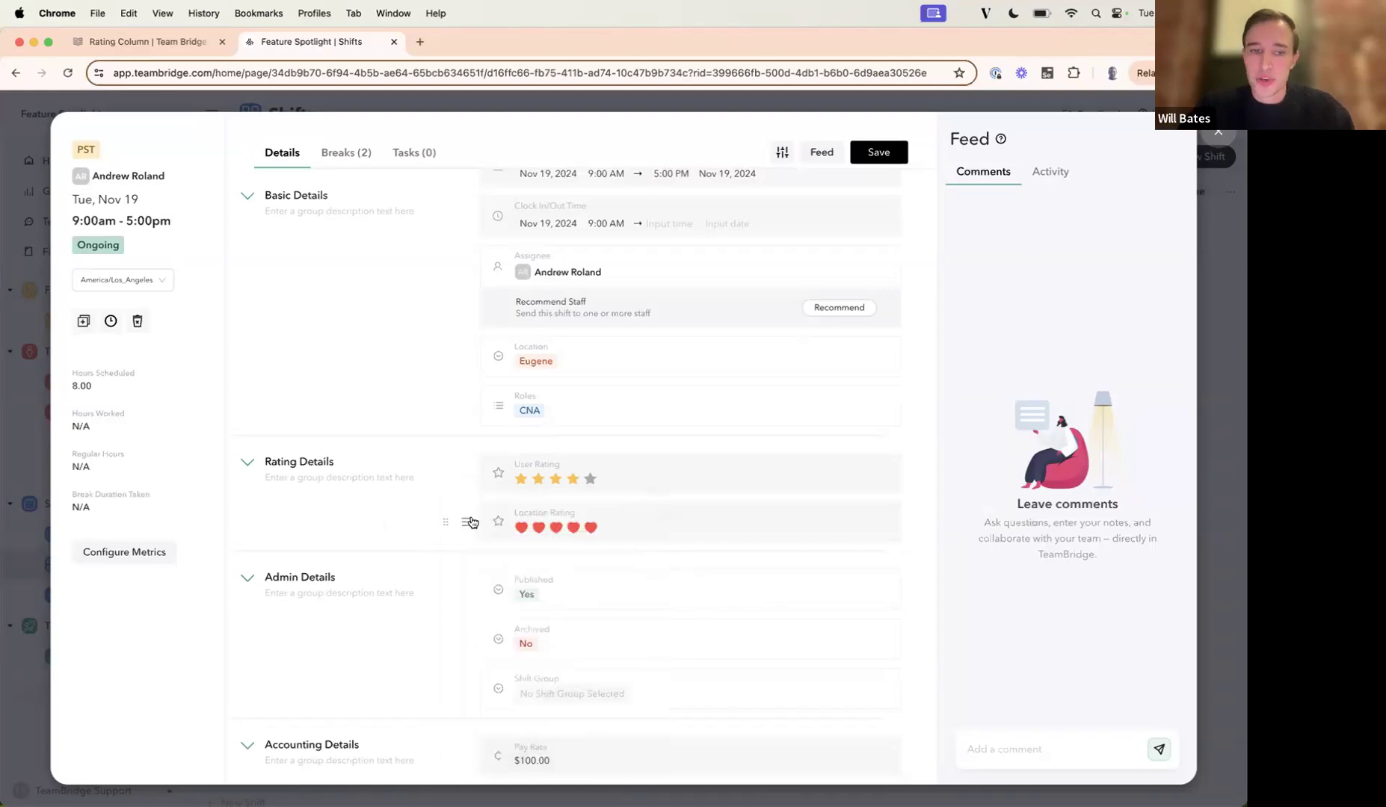
Review the access group permissions of the Location Rating field and close the shift's details.
click(468, 526)
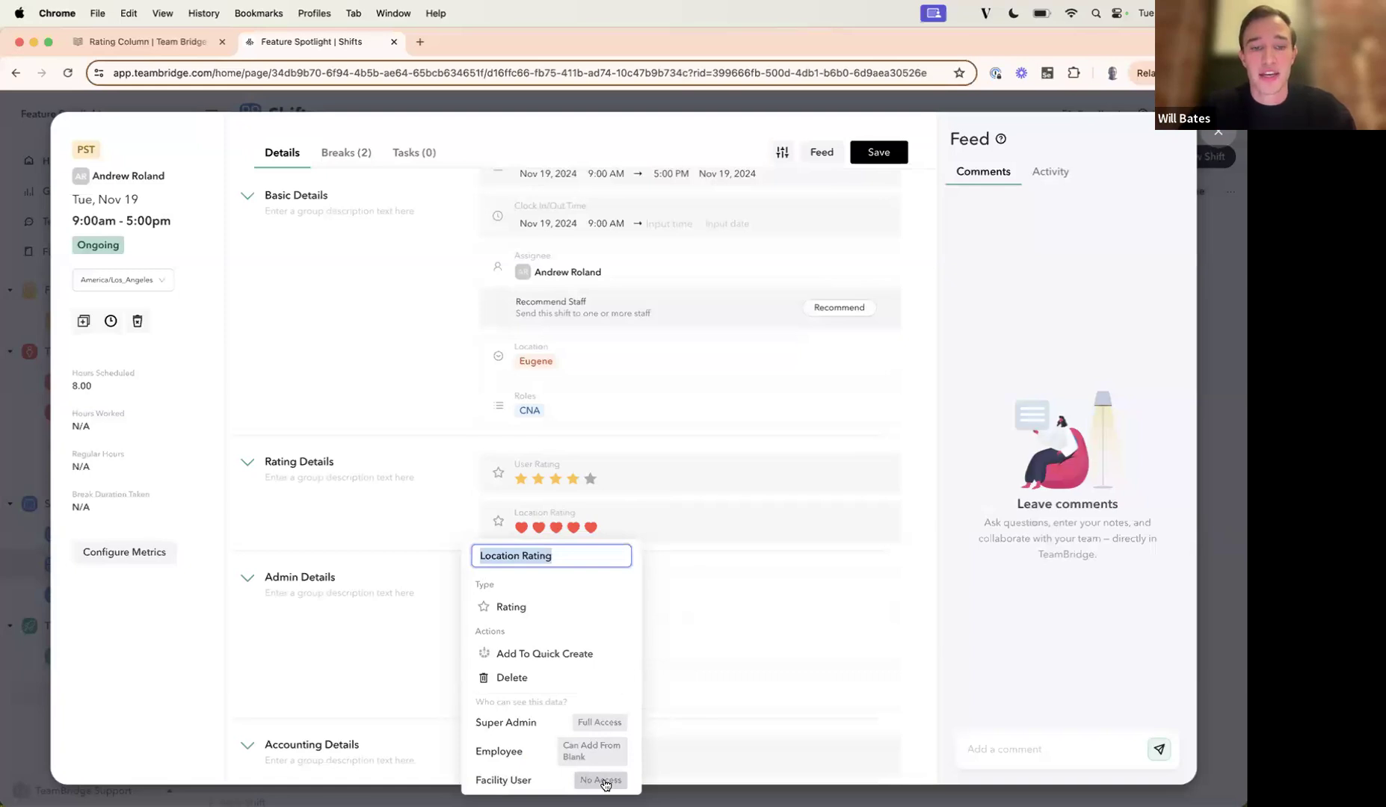
click(350, 614)
click(1218, 132)
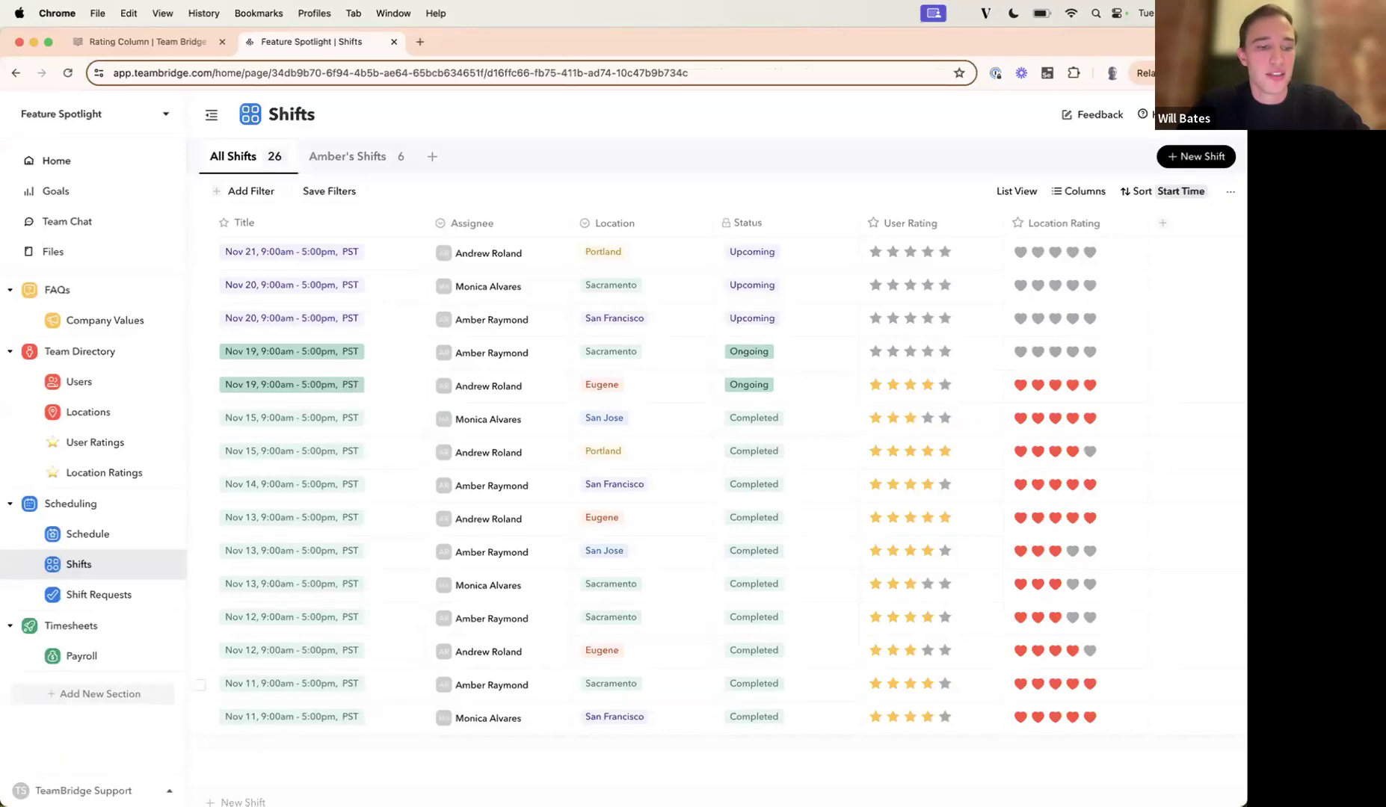
Open the Mobile Settings of the Employee access group in the account settings.
click(112, 785)
click(93, 606)
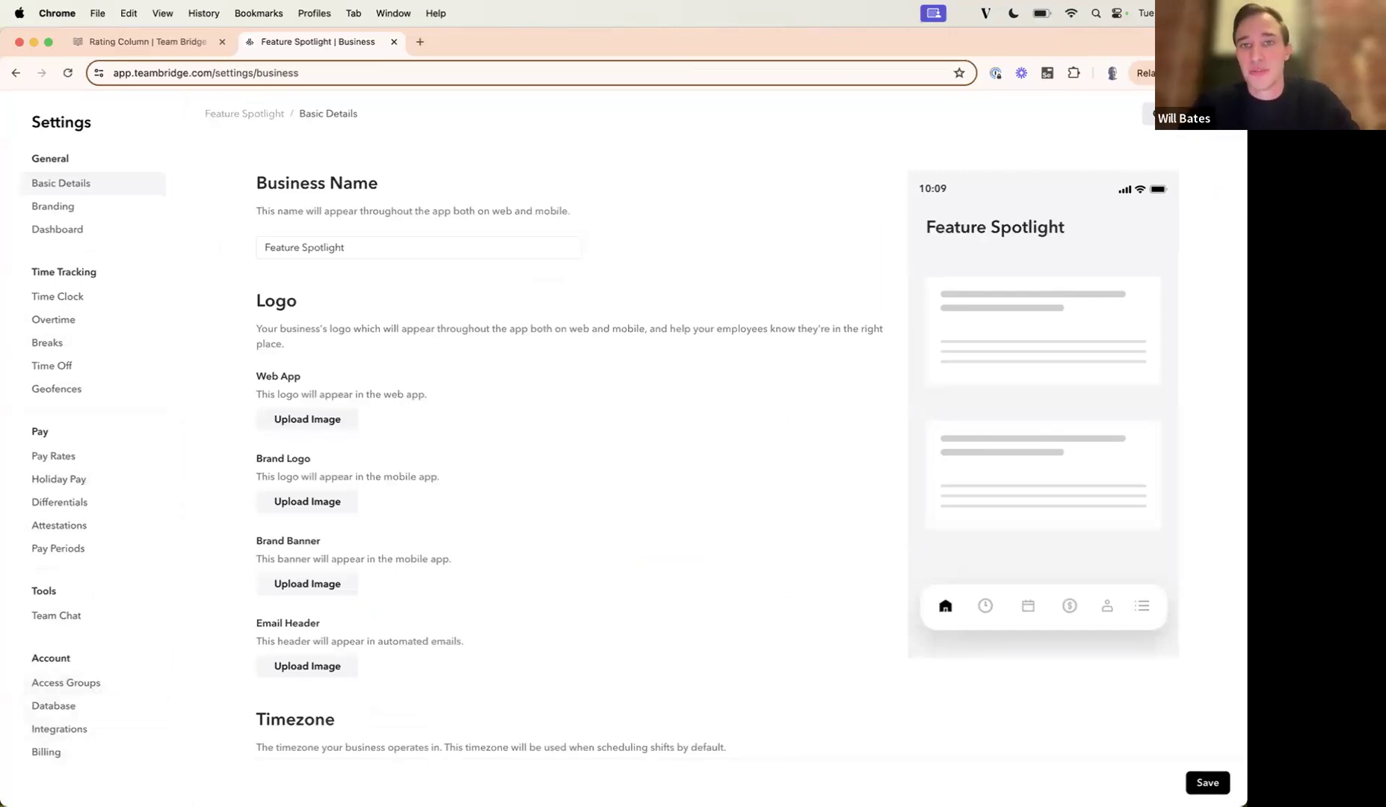
click(96, 687)
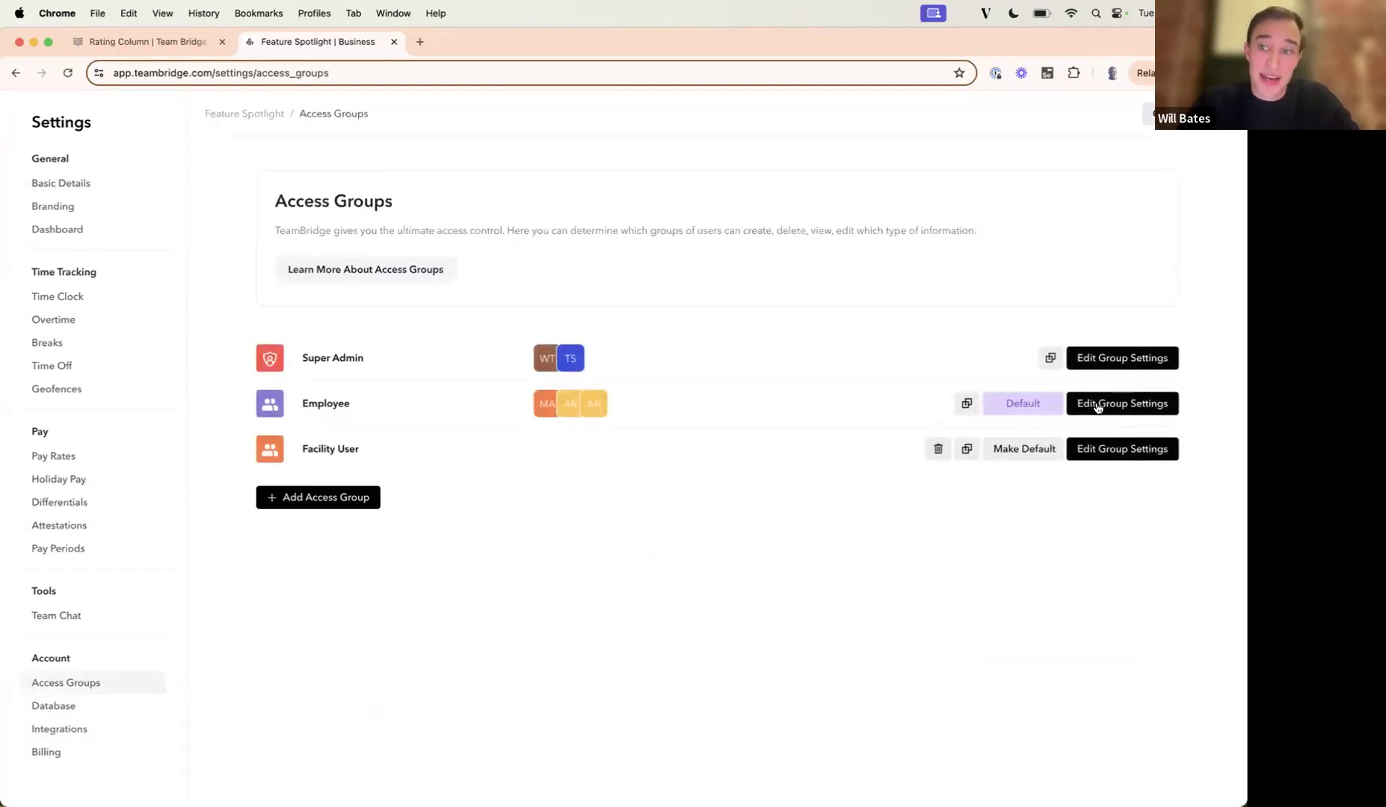
click(1097, 404)
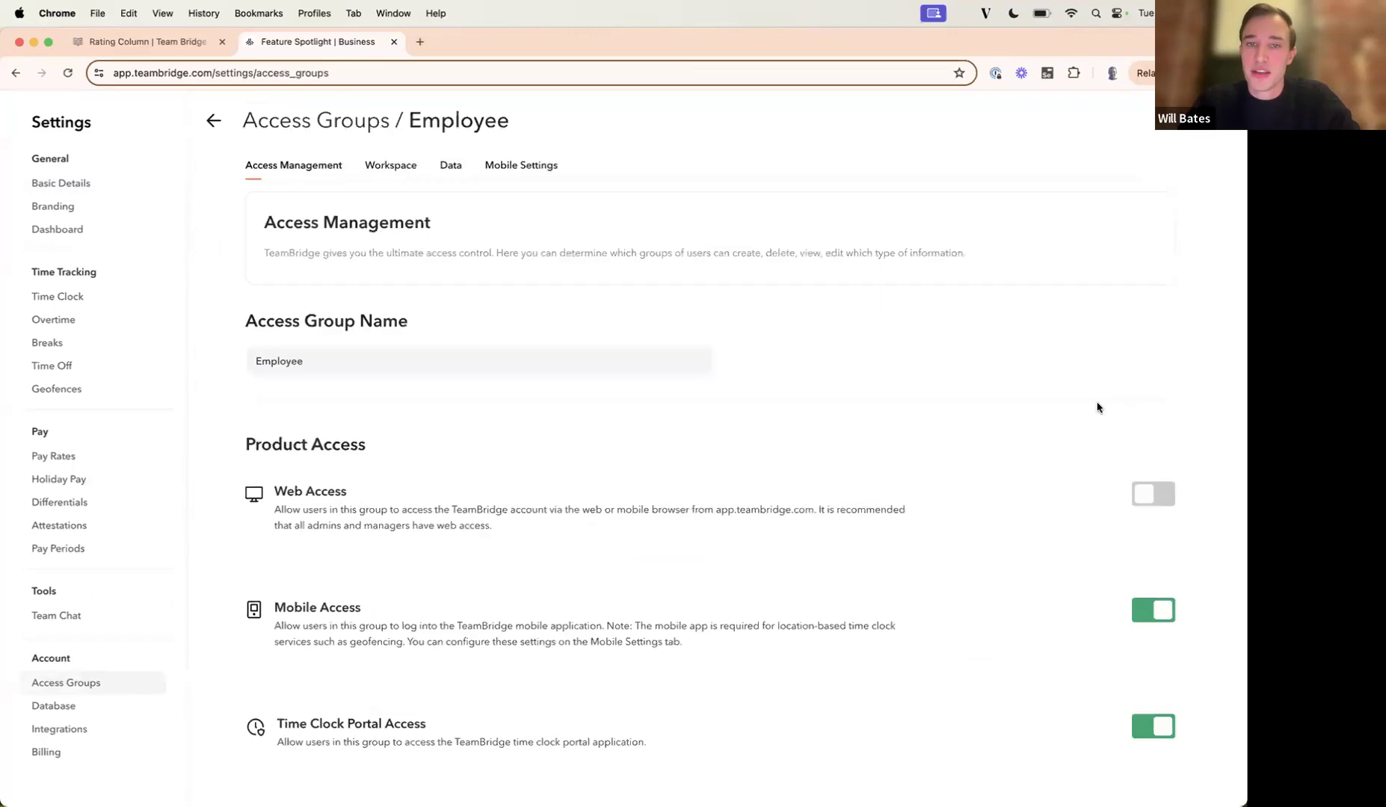
click(524, 168)
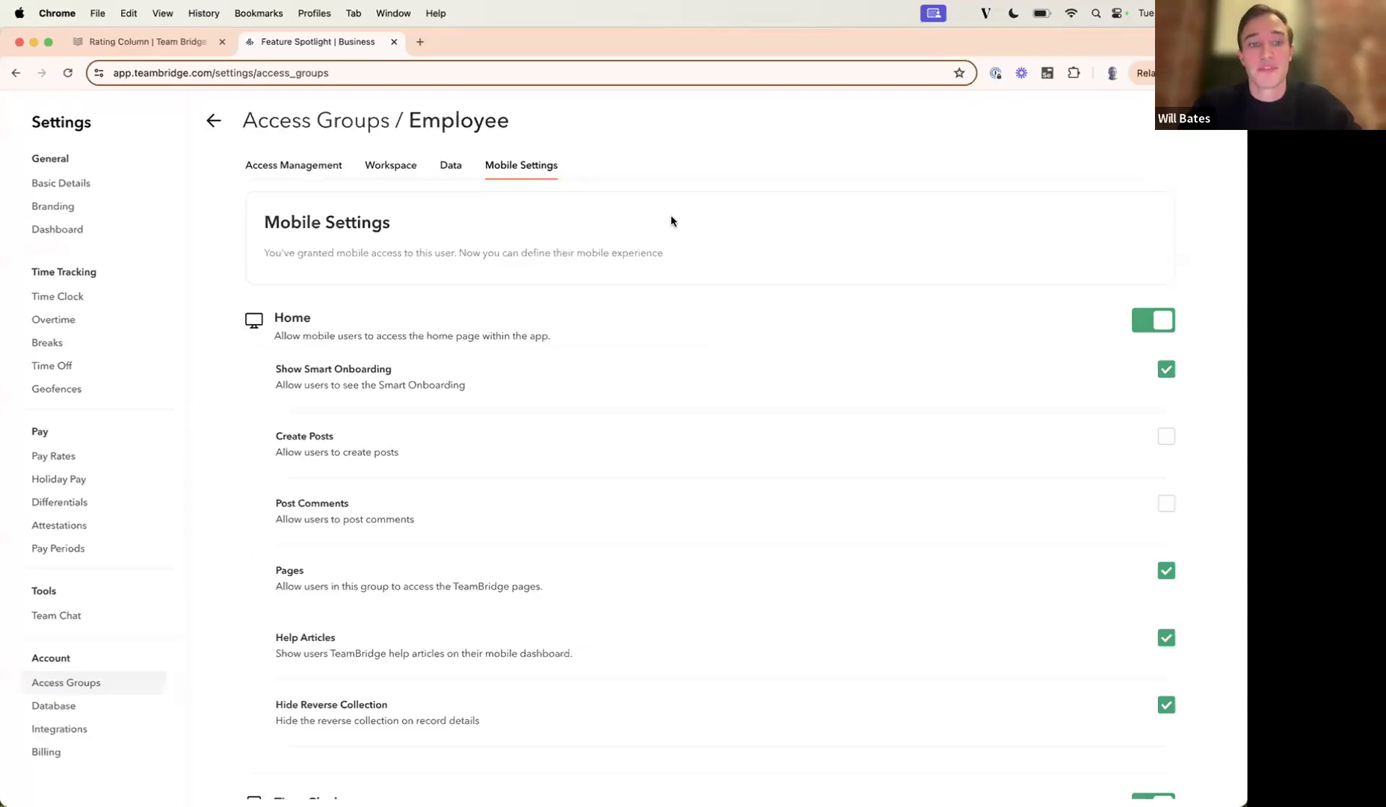
Check which rating fields are selected under Clock Out Required Fields for employees, and return to the Shifts table.
scroll(737, 390, down, 10)
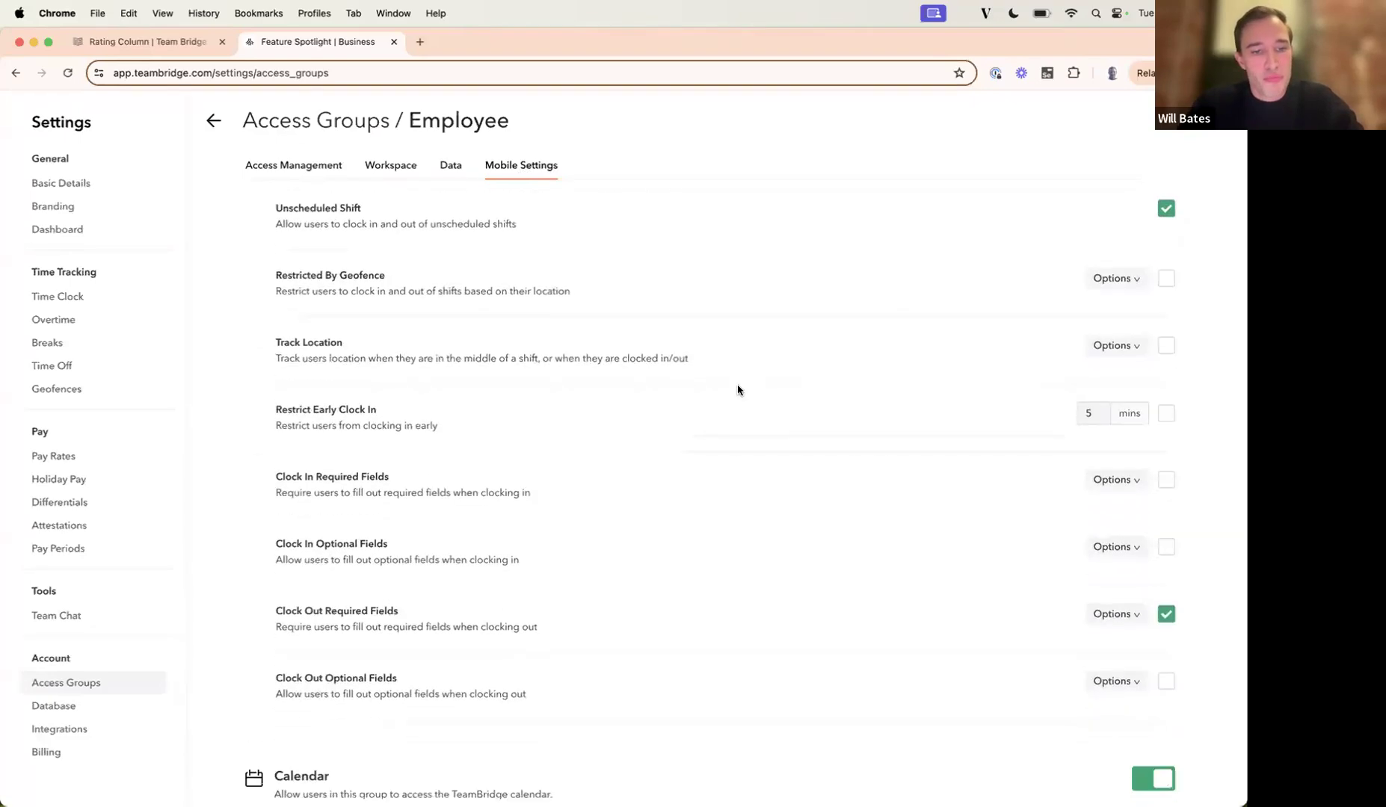
click(1102, 590)
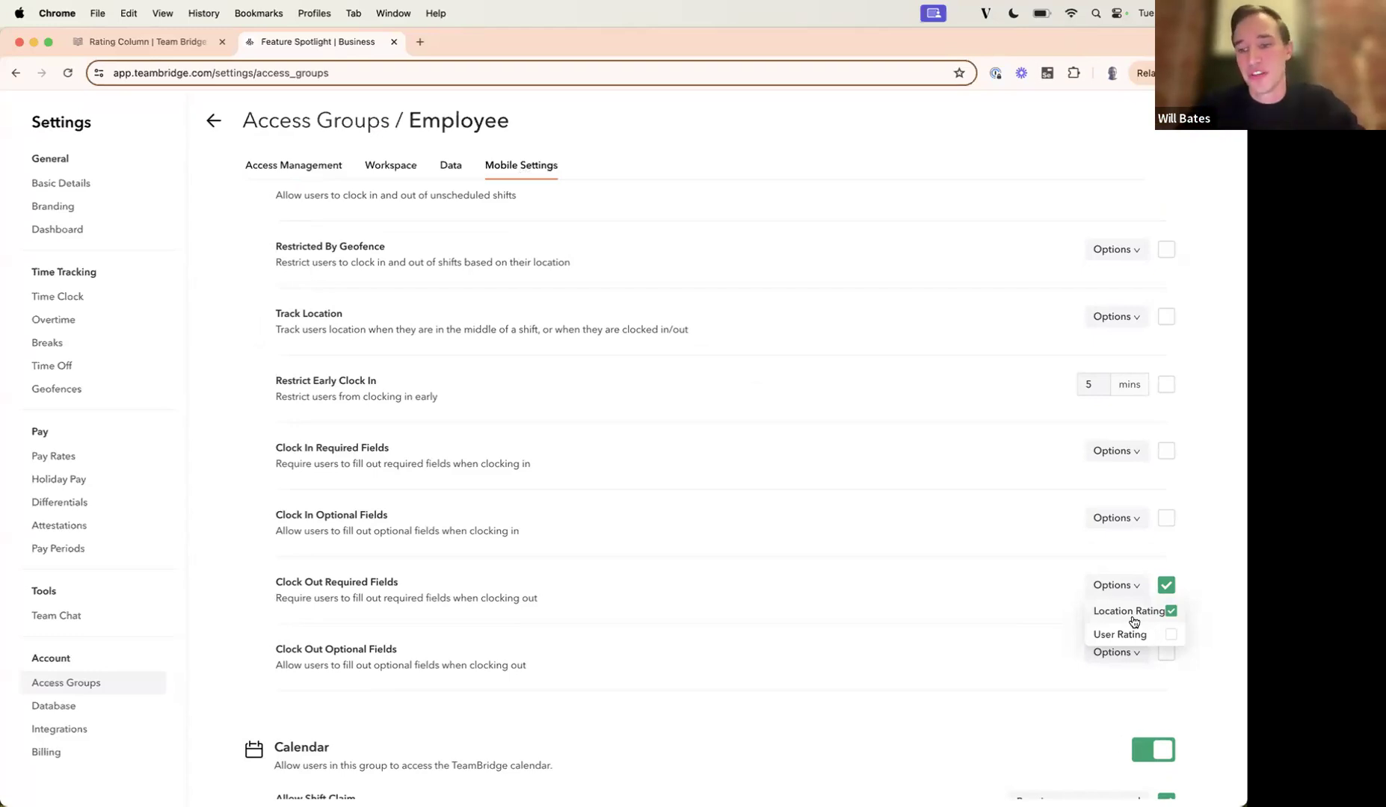
click(1132, 598)
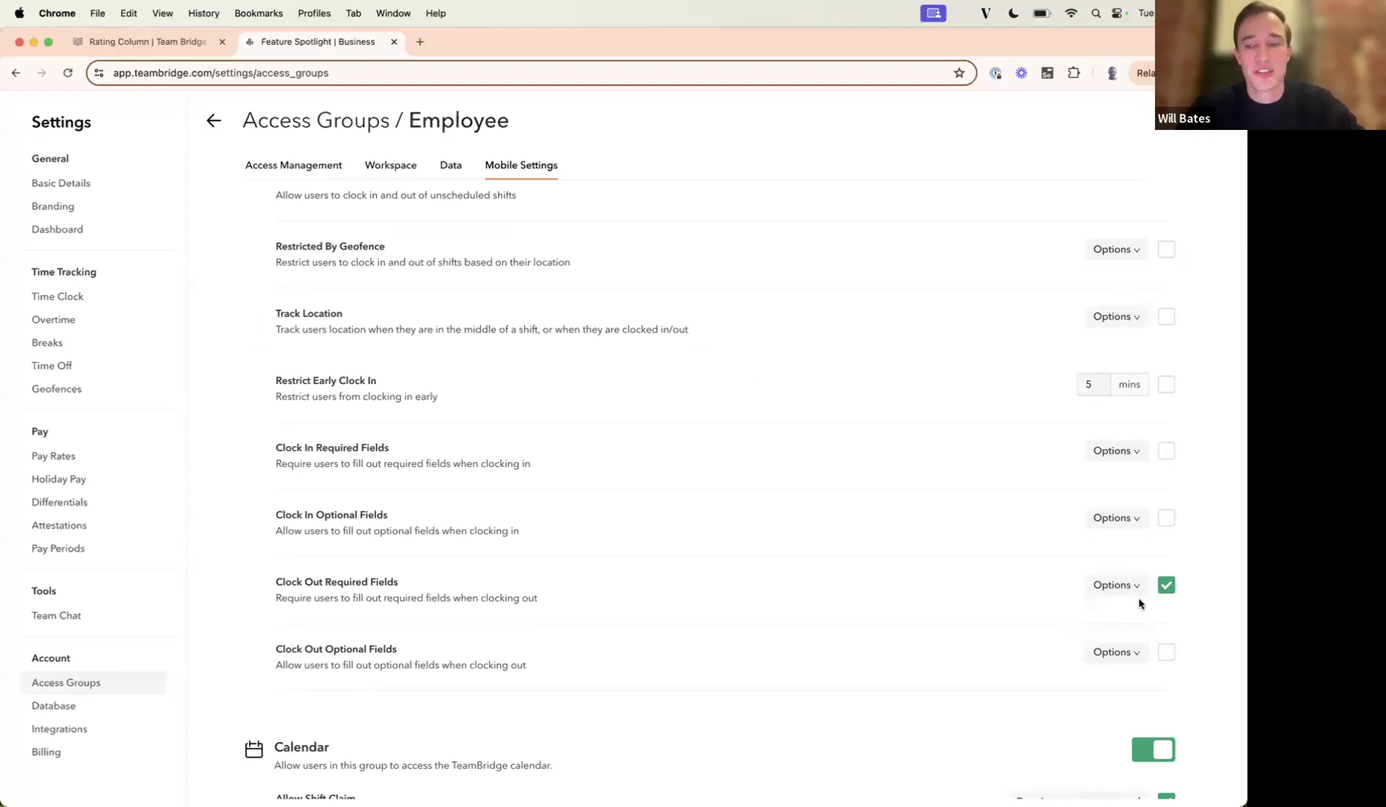
click(1135, 590)
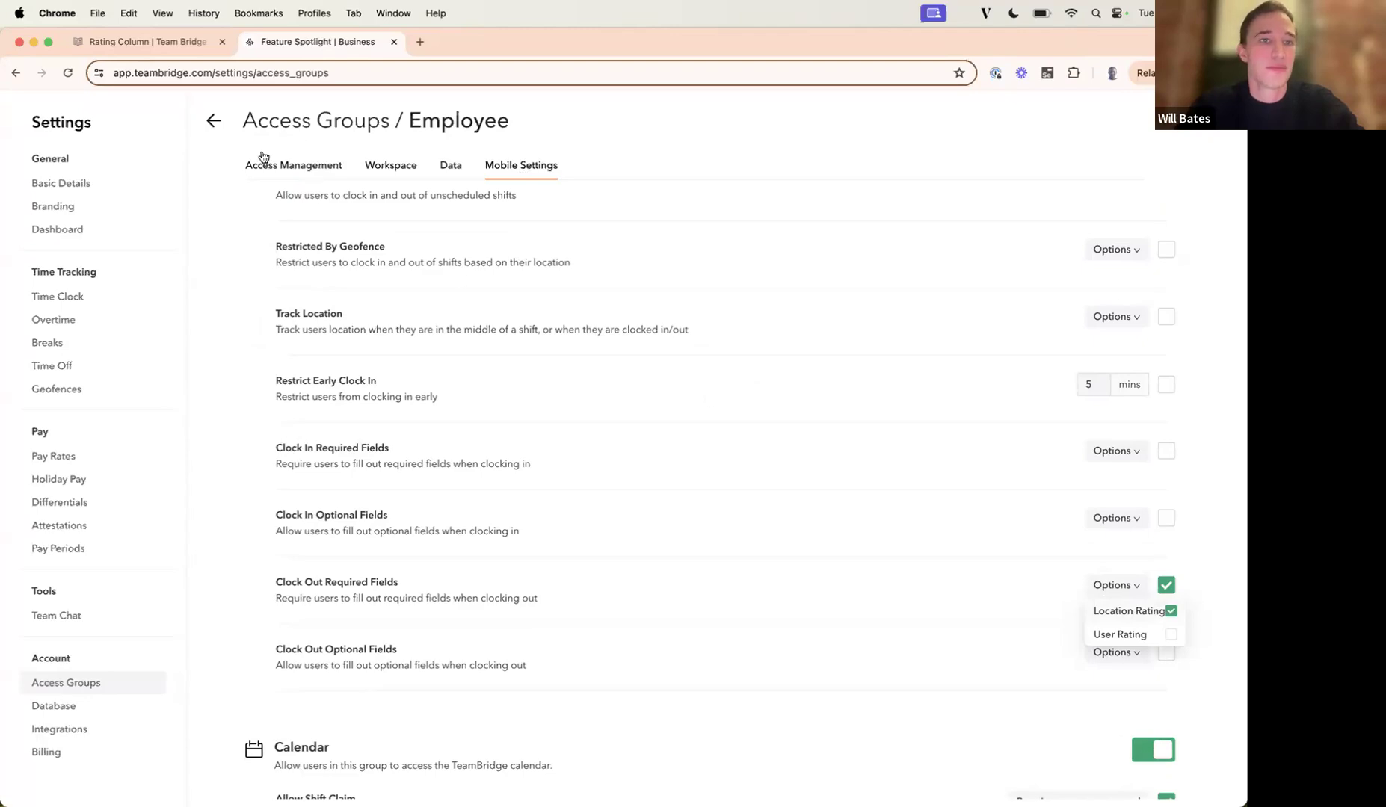
click(216, 121)
click(1148, 133)
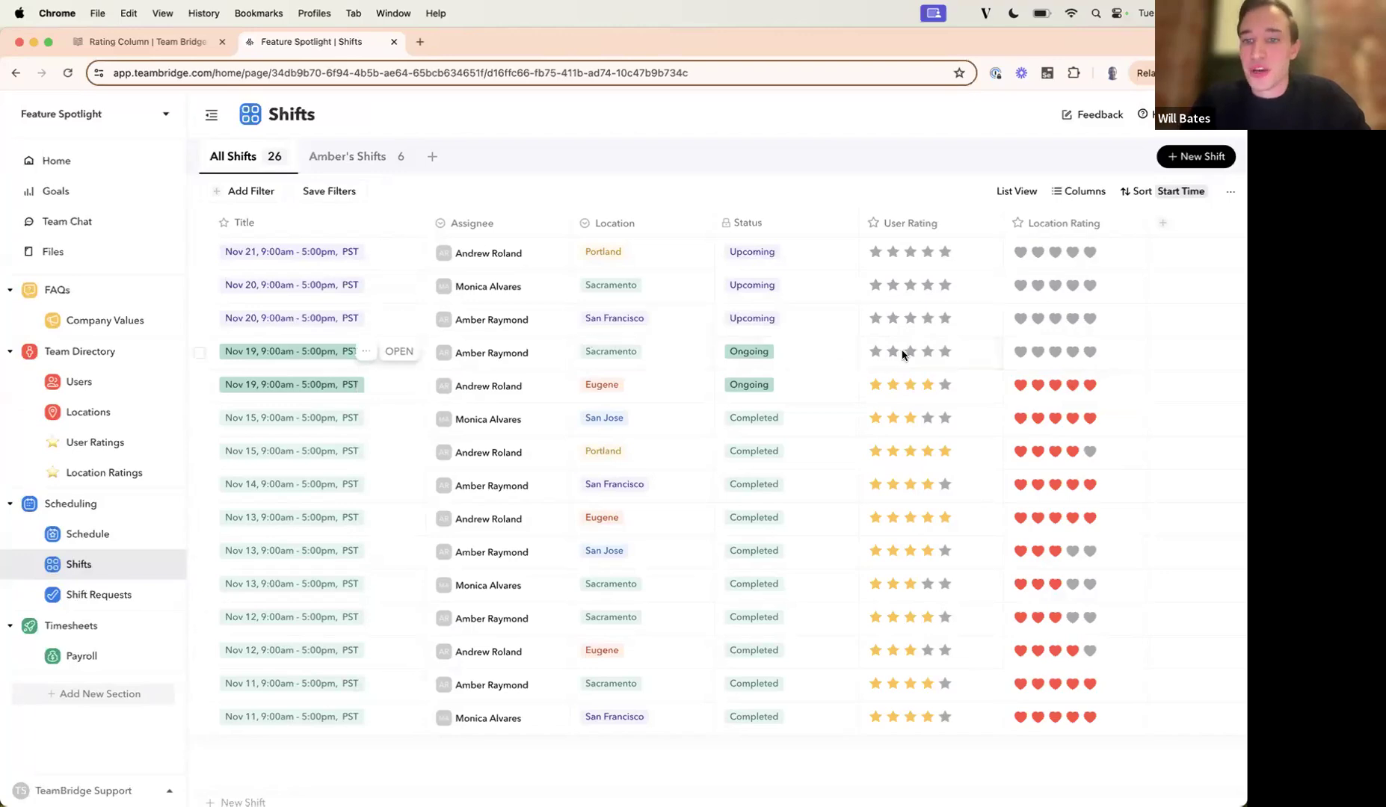
Rate the ongoing Nov 19 Sacramento shift with 4 stars for the user and 3 hearts for the location.
click(927, 352)
click(1056, 353)
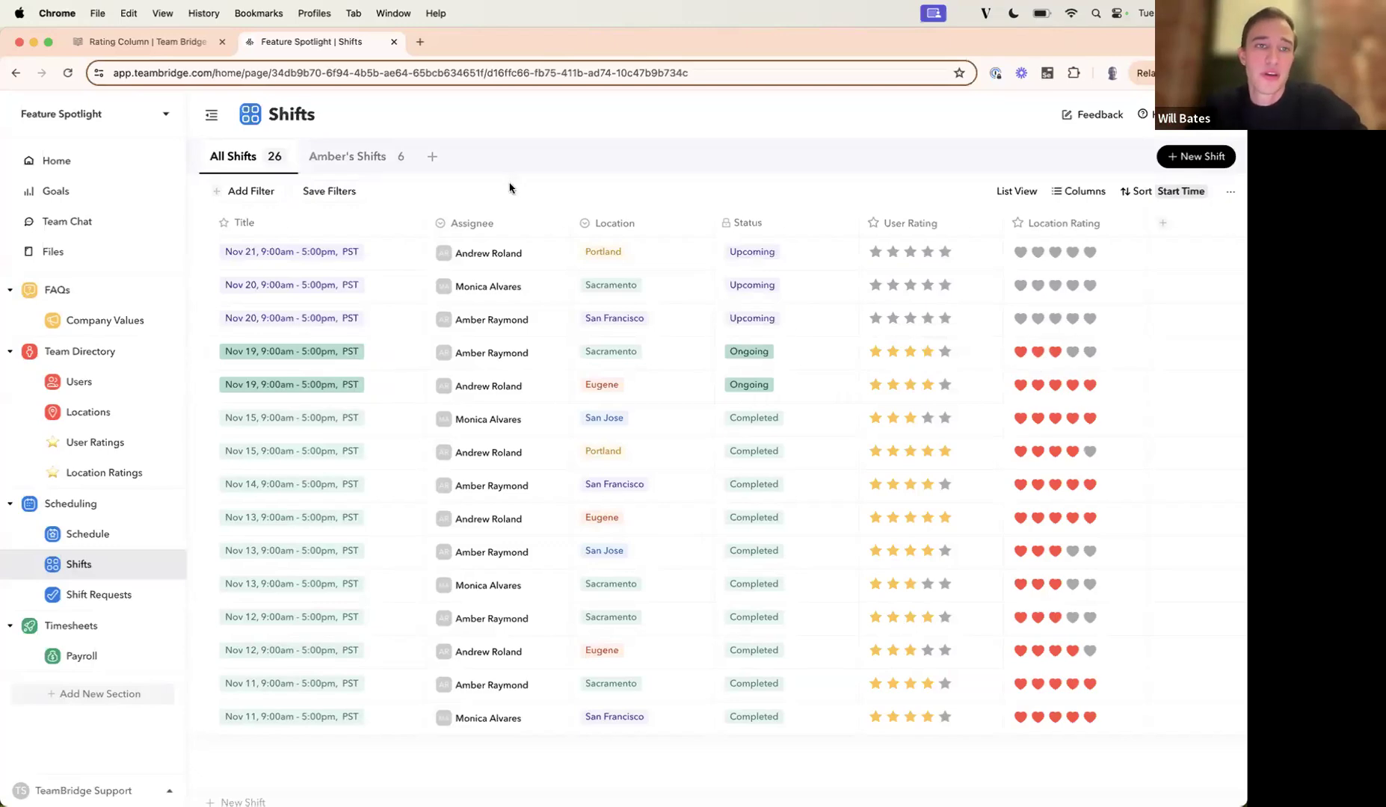
Look at the saved shifts view filtered to one assignee and open the User Ratings page.
click(372, 164)
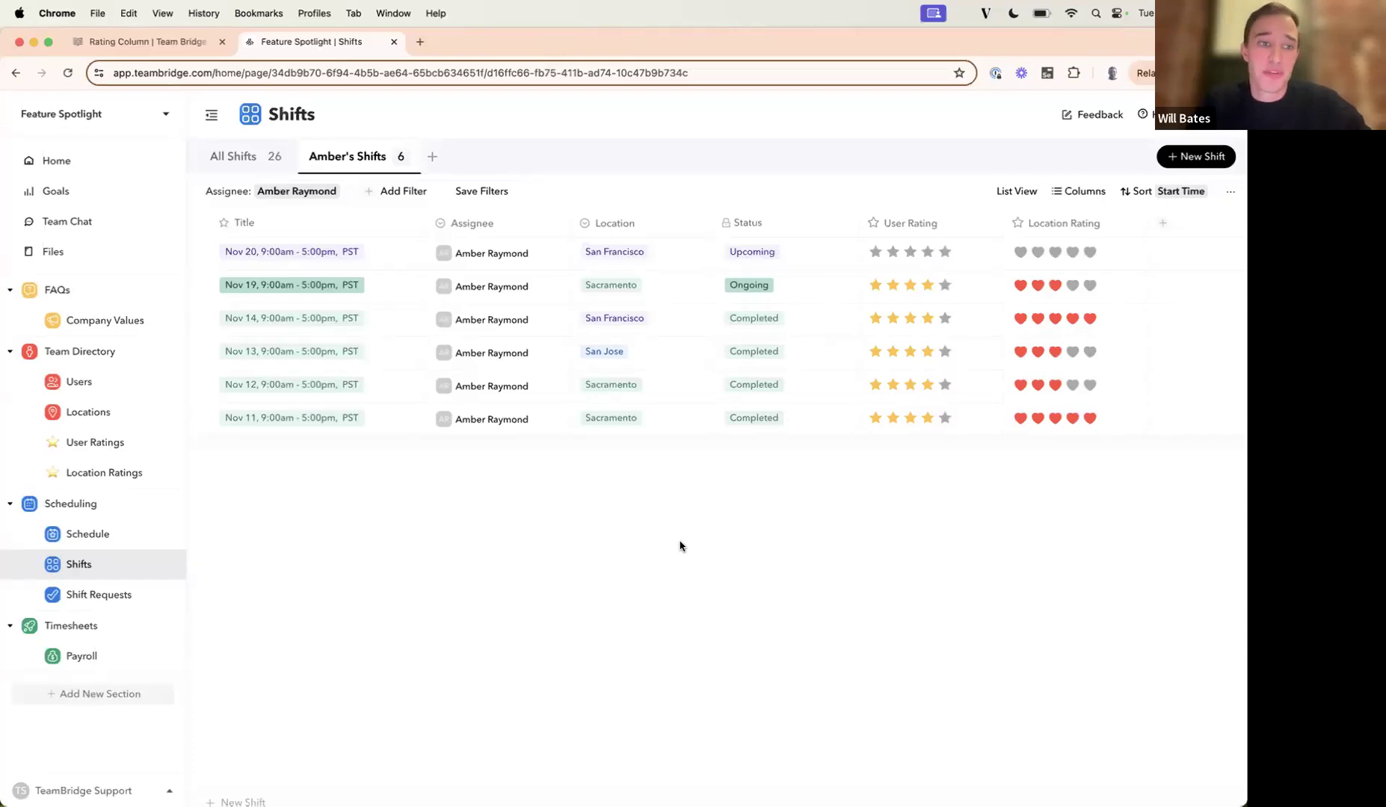
click(116, 442)
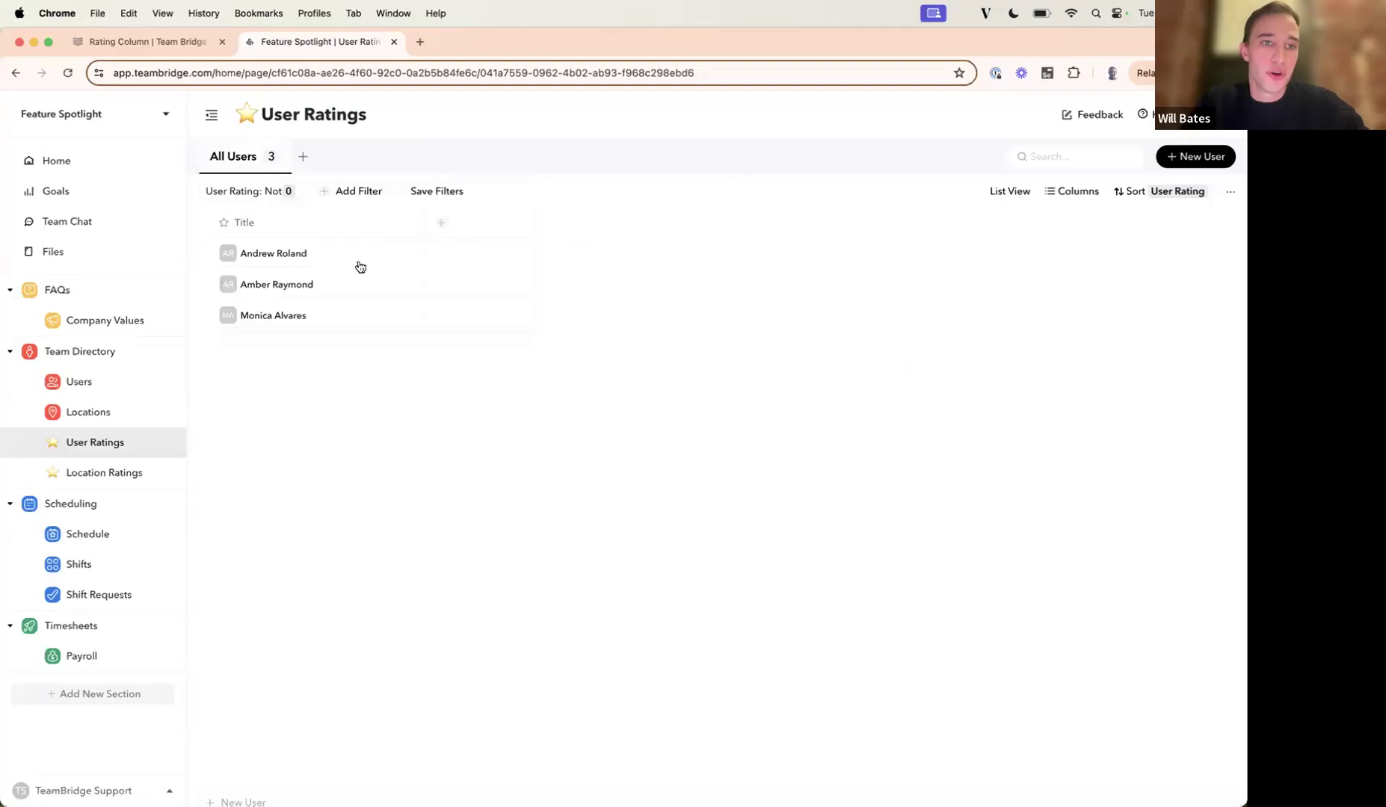
Start a new Rollup column named User Rating in the All Users table.
click(441, 225)
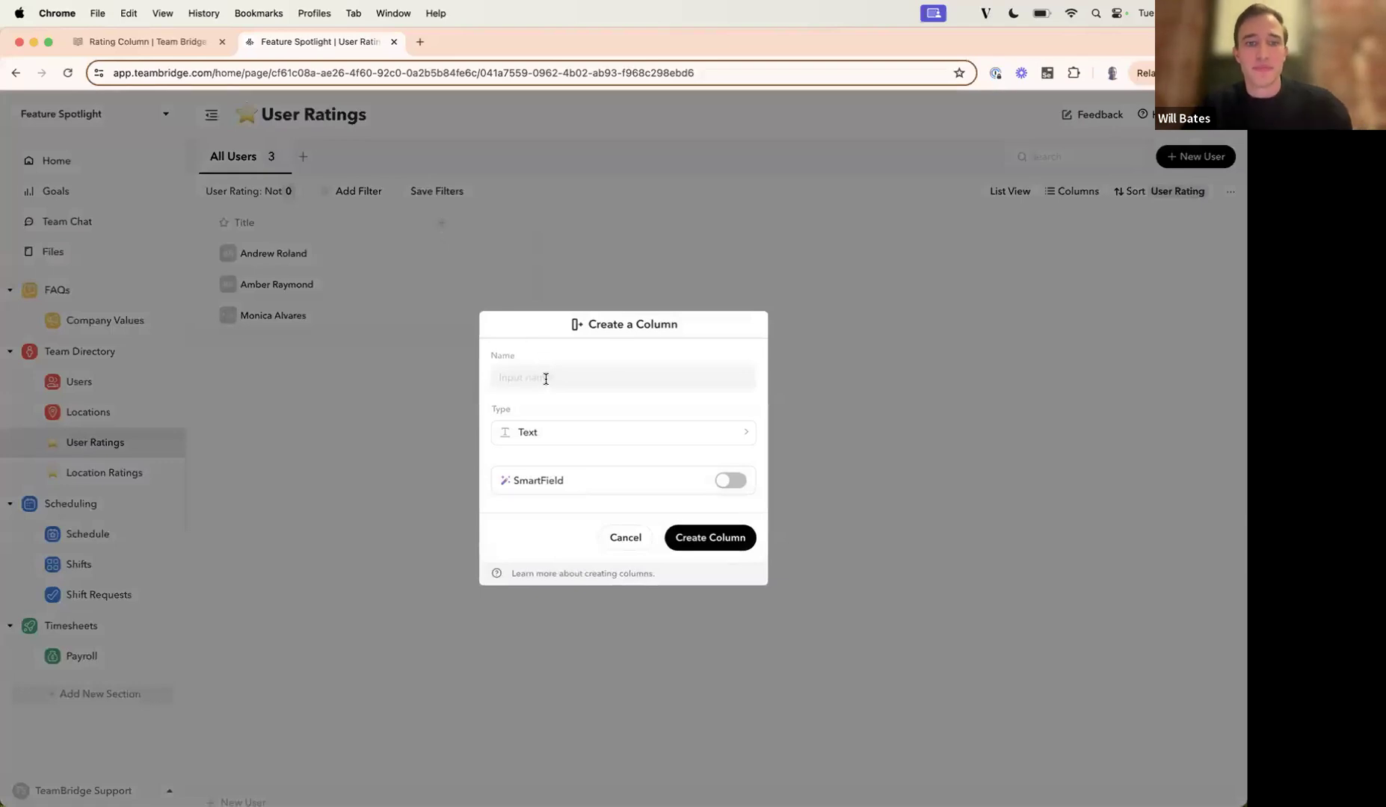
text(User Rating)
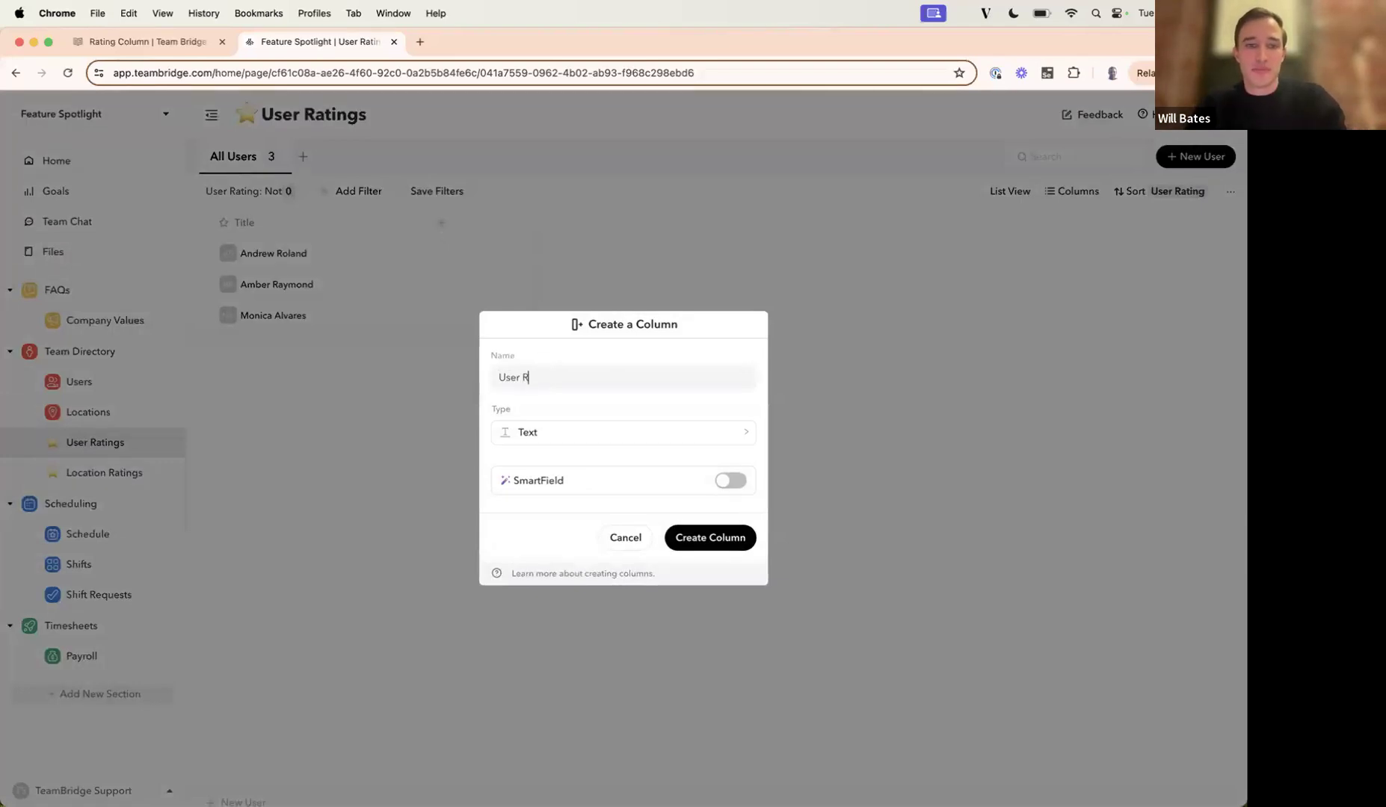
click(561, 435)
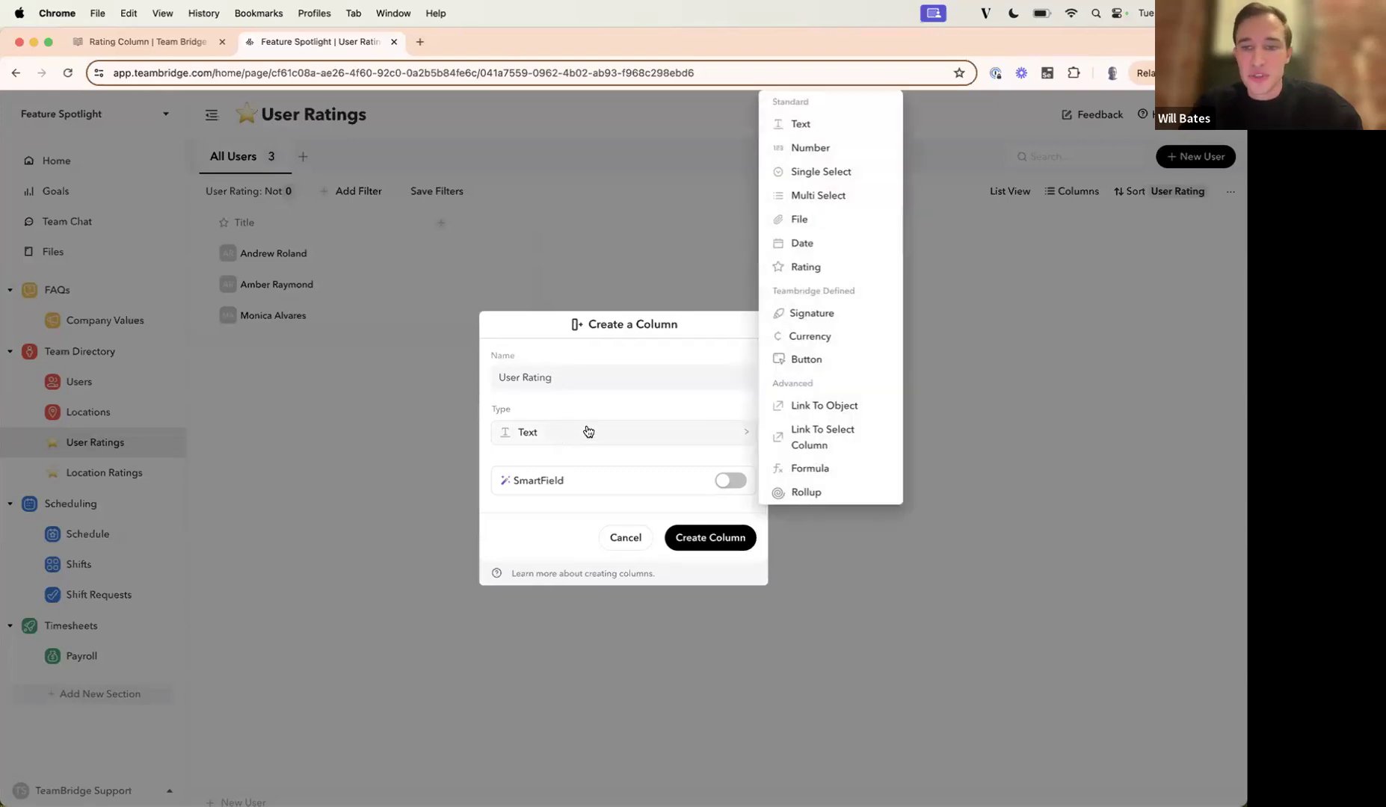
click(806, 493)
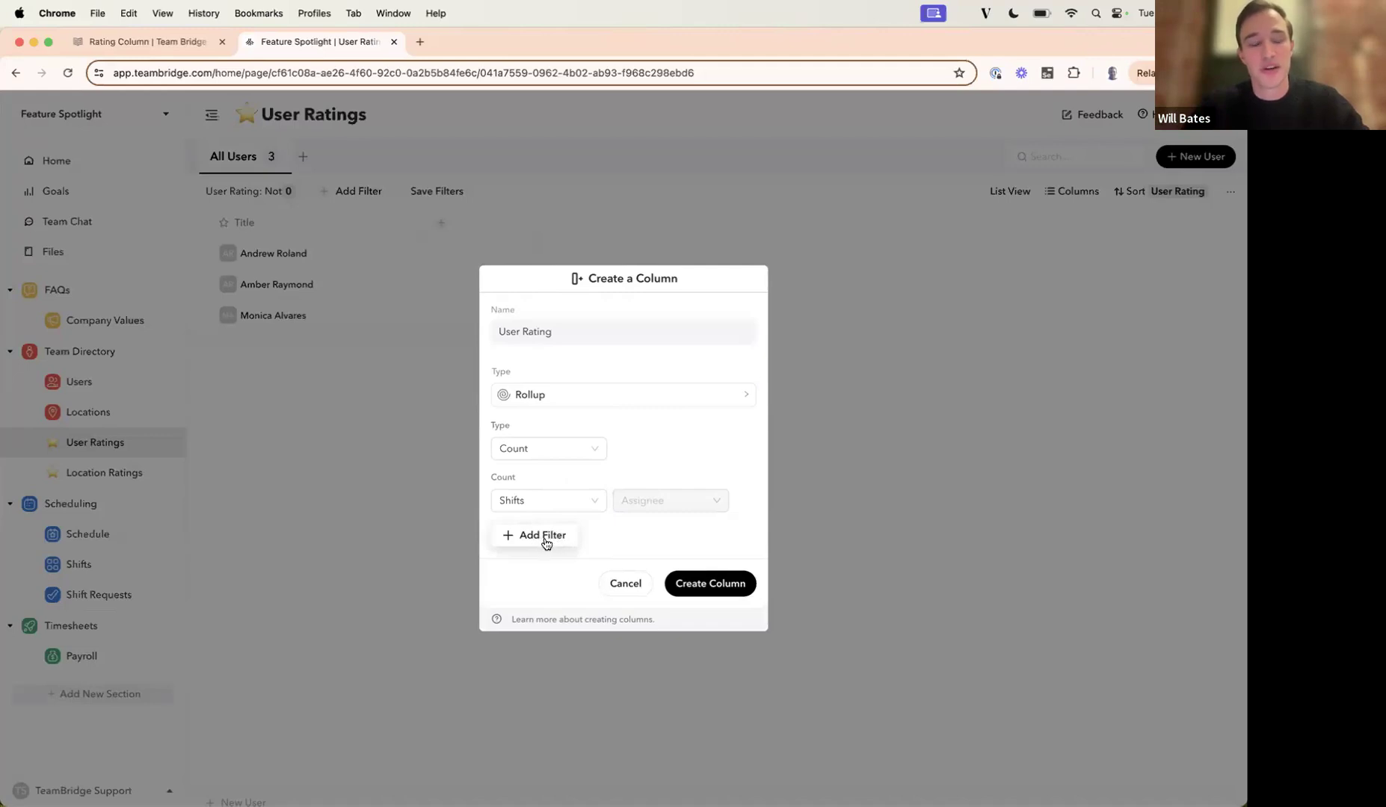
Try the Sum rollup type, set it to Average over the User Rating of Shifts, and cancel creating the column.
click(556, 453)
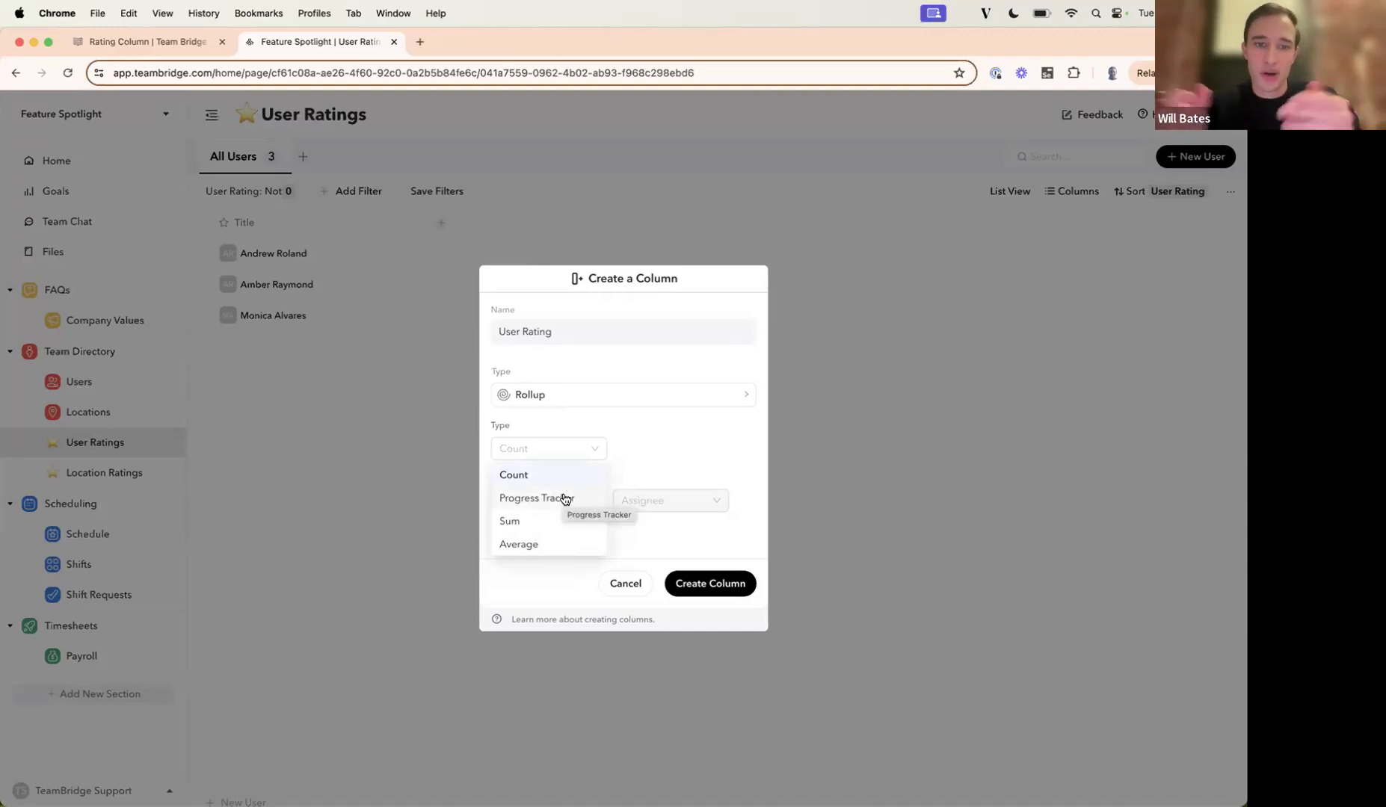
click(554, 521)
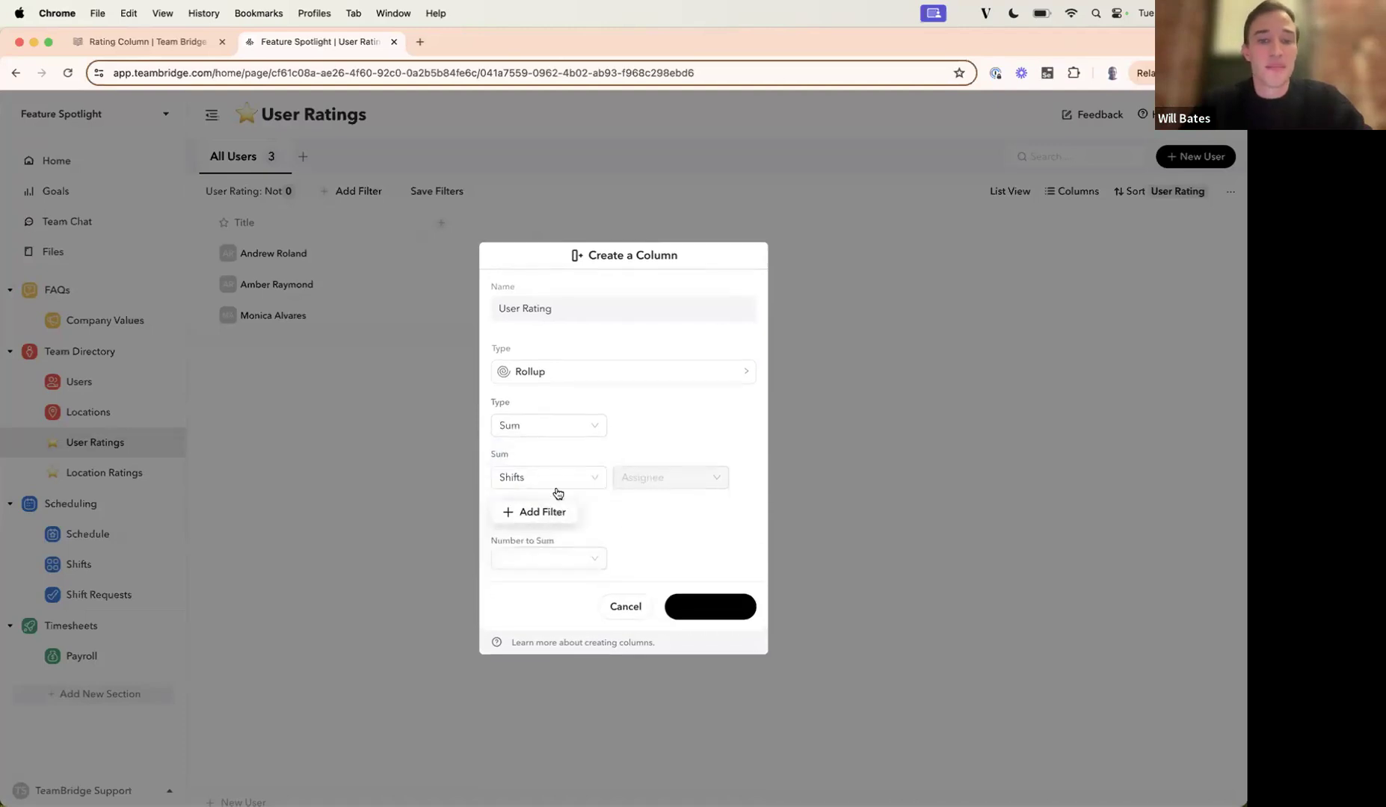
click(556, 426)
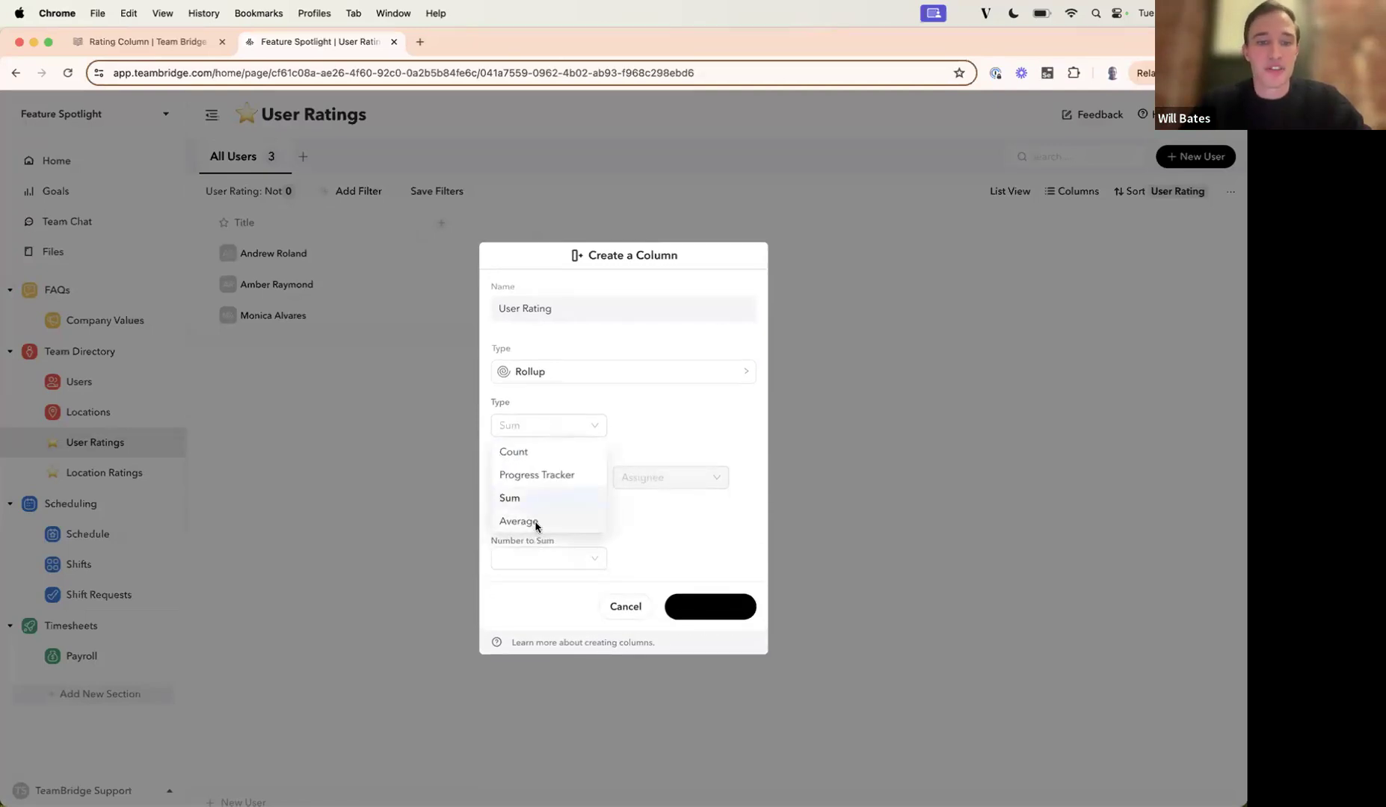
click(536, 525)
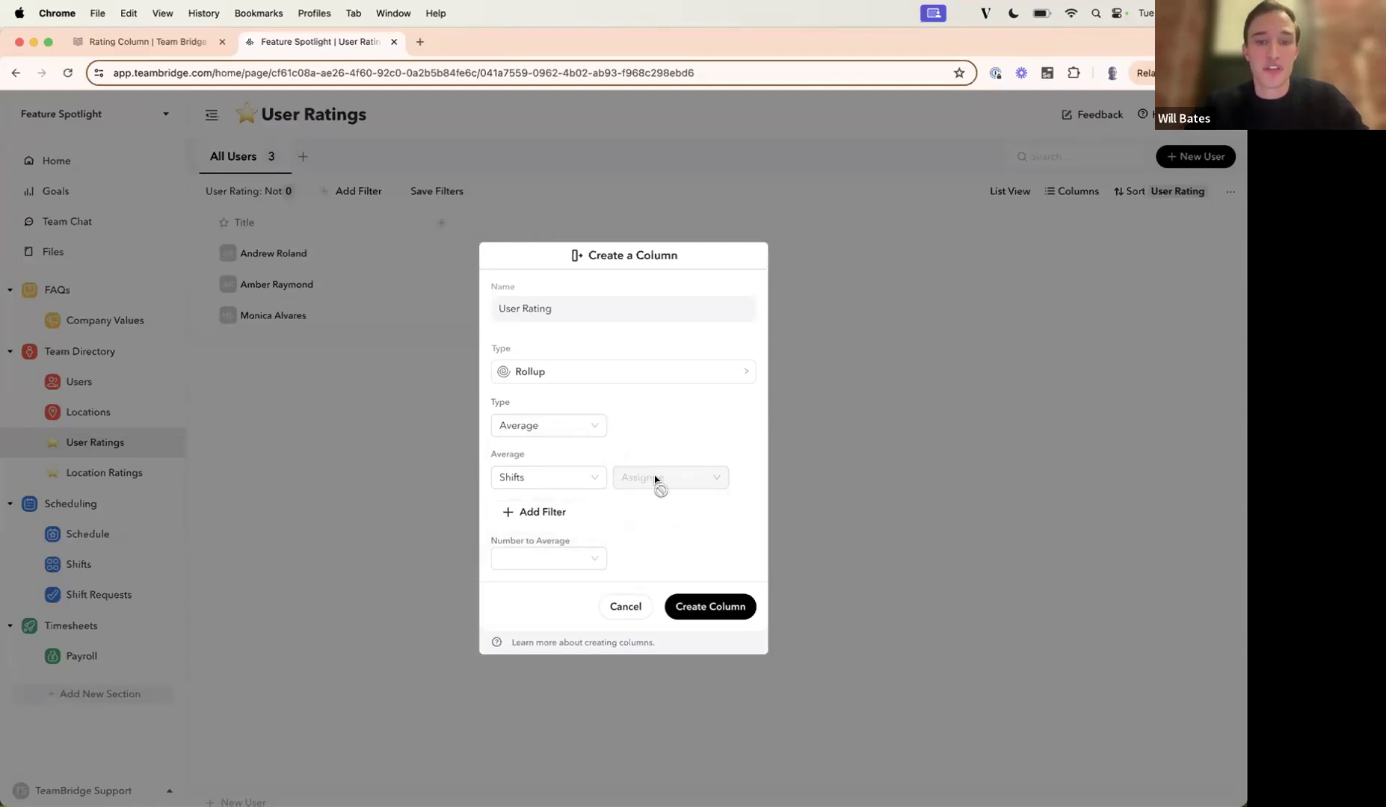
click(564, 559)
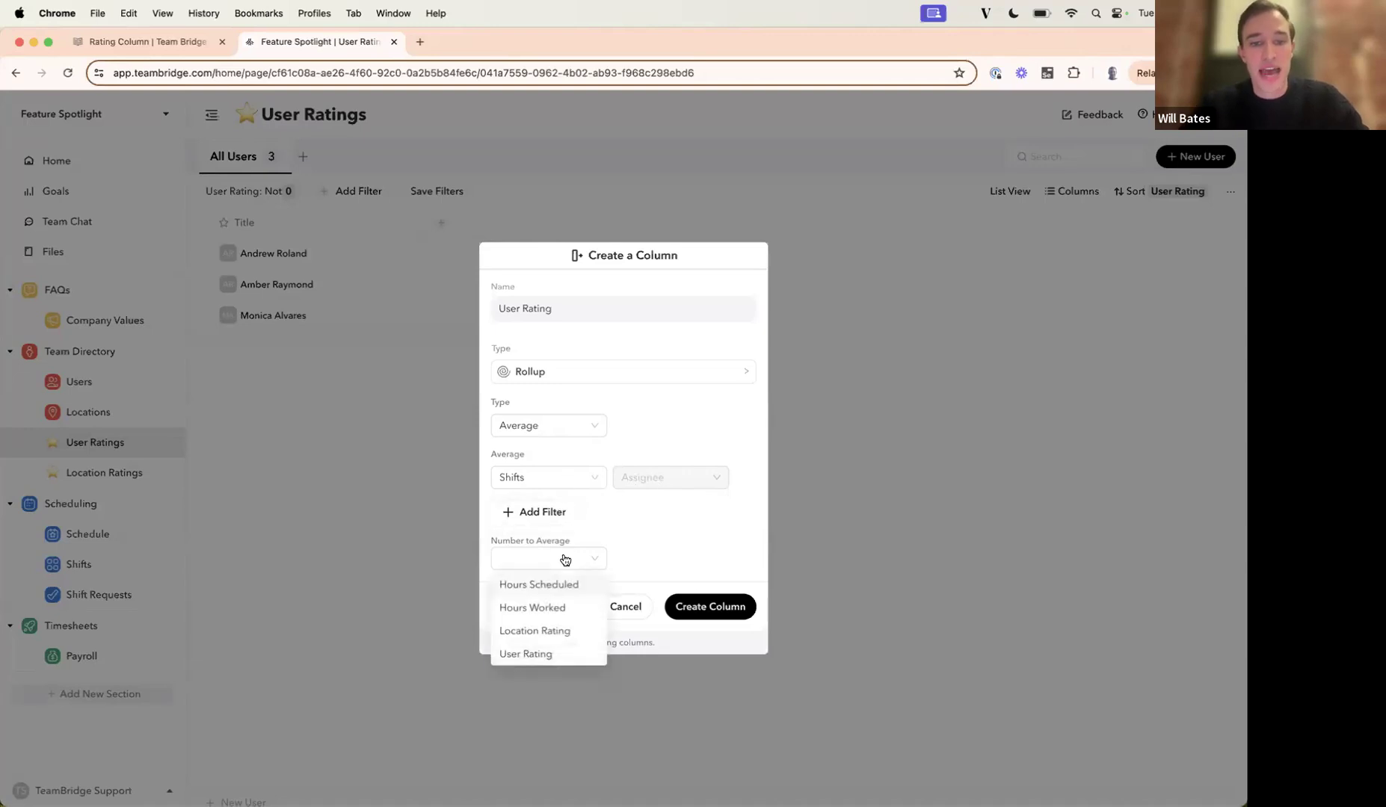
click(541, 656)
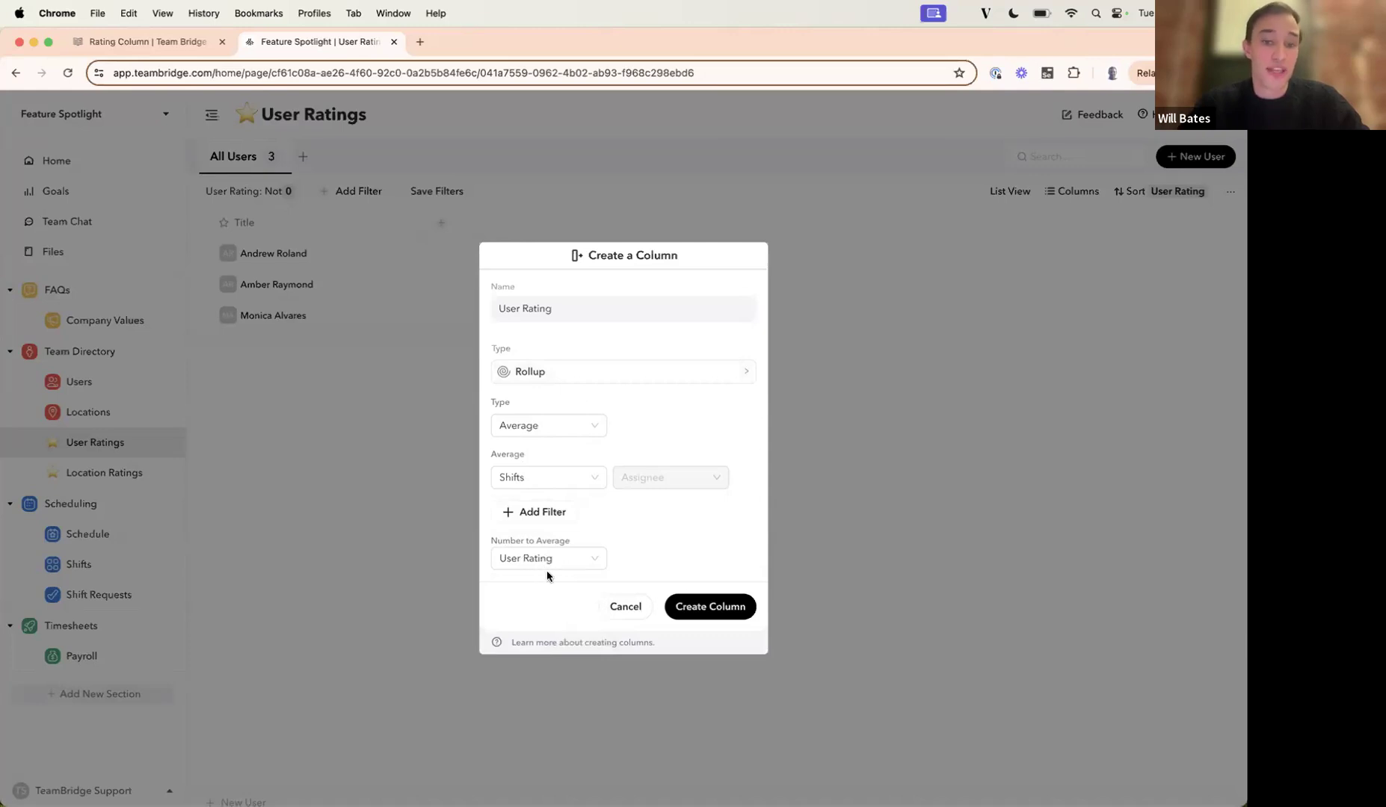
click(618, 607)
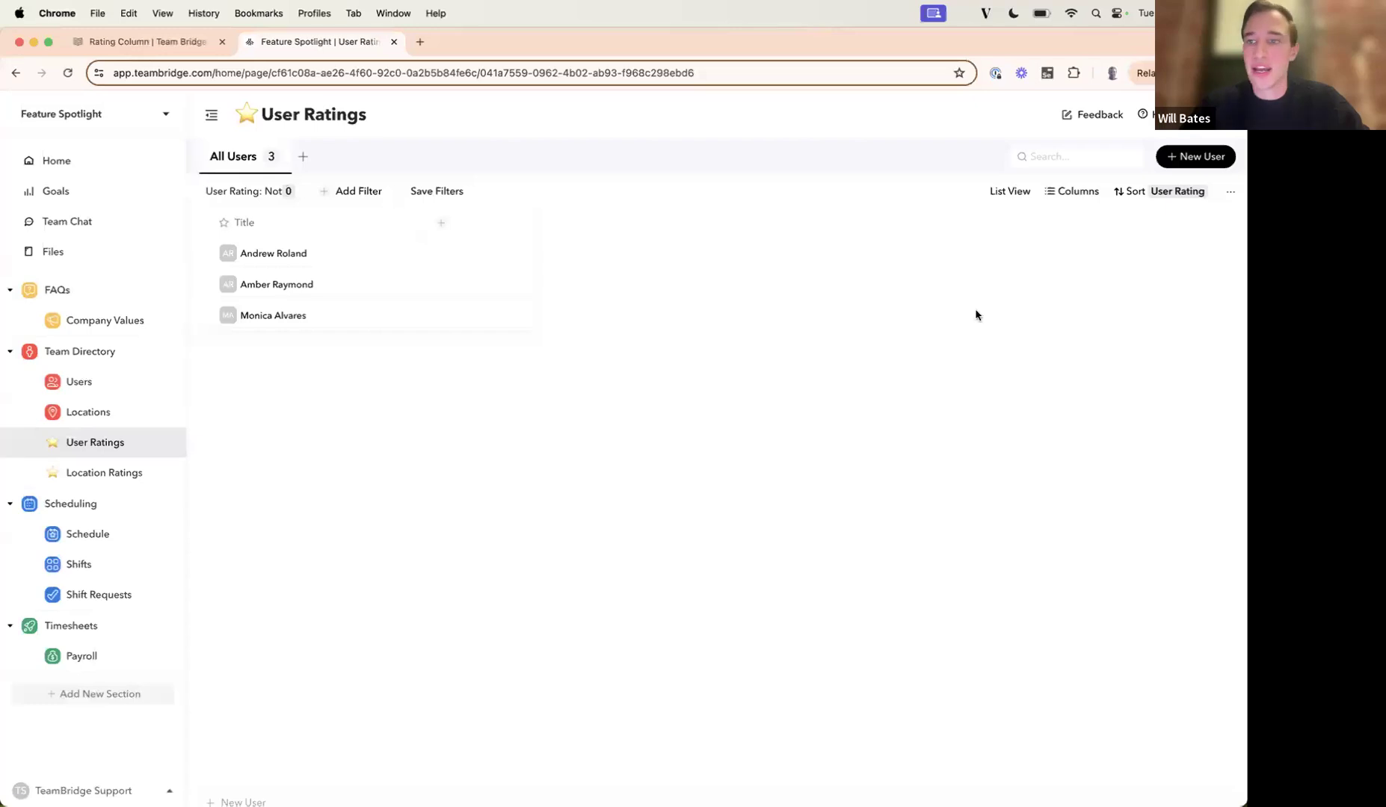
Show the existing User Rating column in the All Users table.
click(1075, 199)
click(1034, 227)
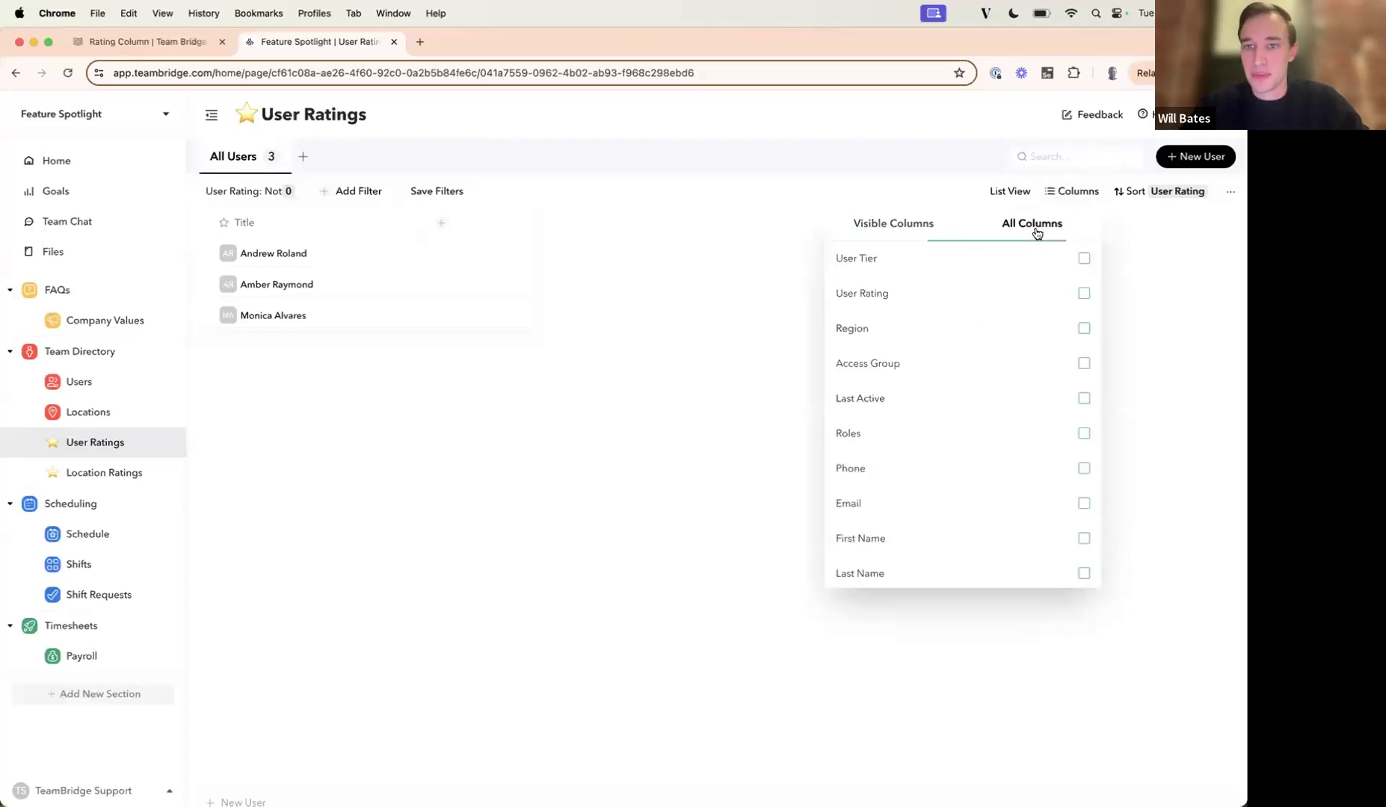
click(1083, 294)
click(561, 484)
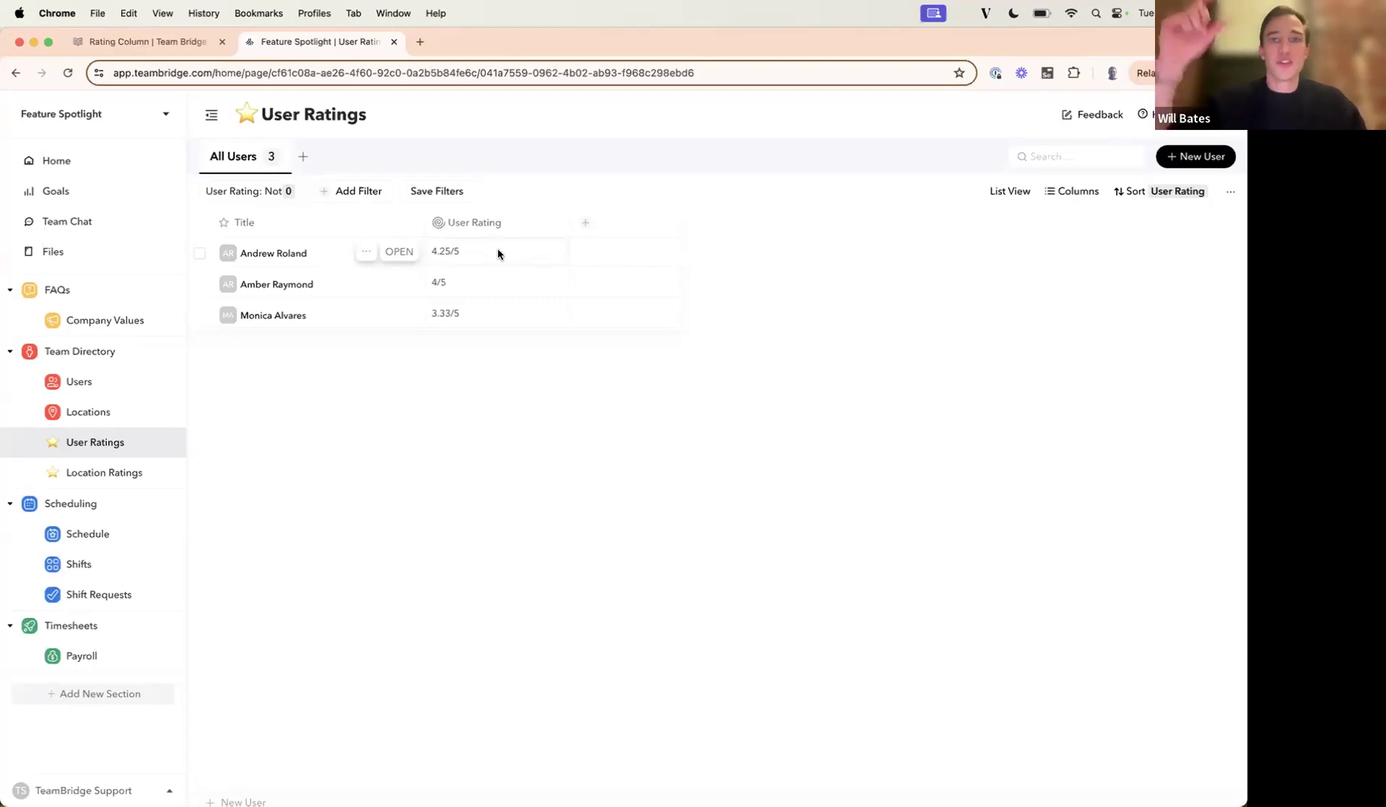
Show the existing User Tier column in the All Users table.
click(1065, 196)
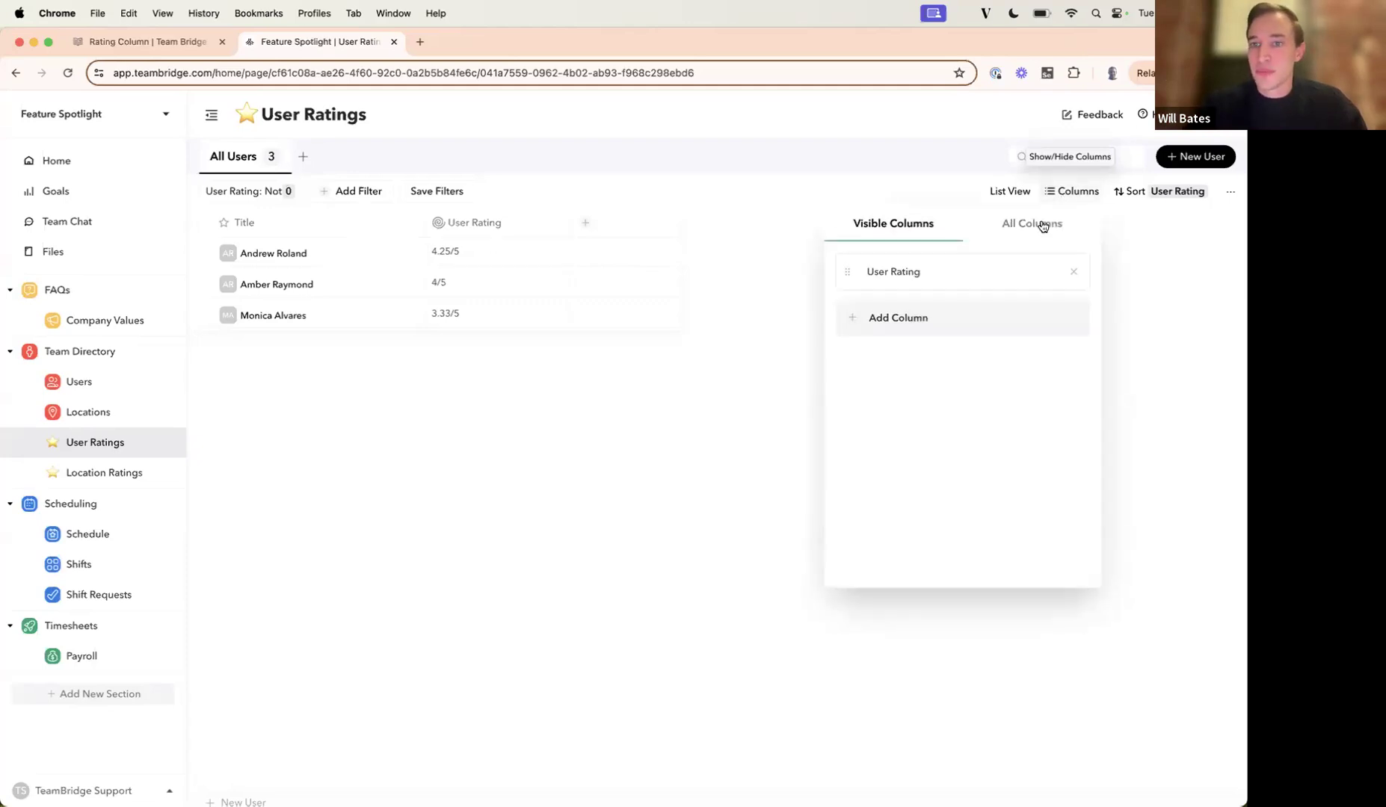
click(1040, 225)
click(1060, 313)
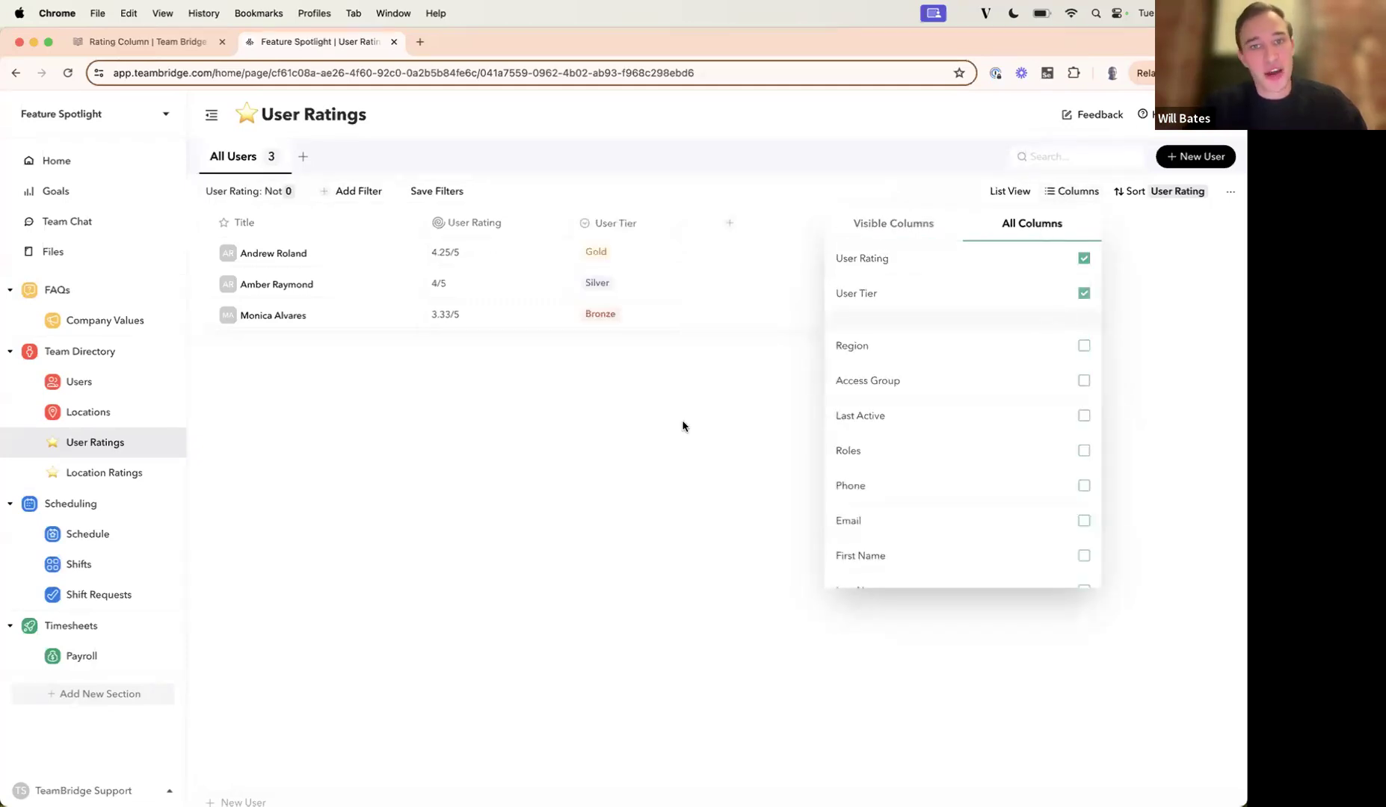
click(682, 424)
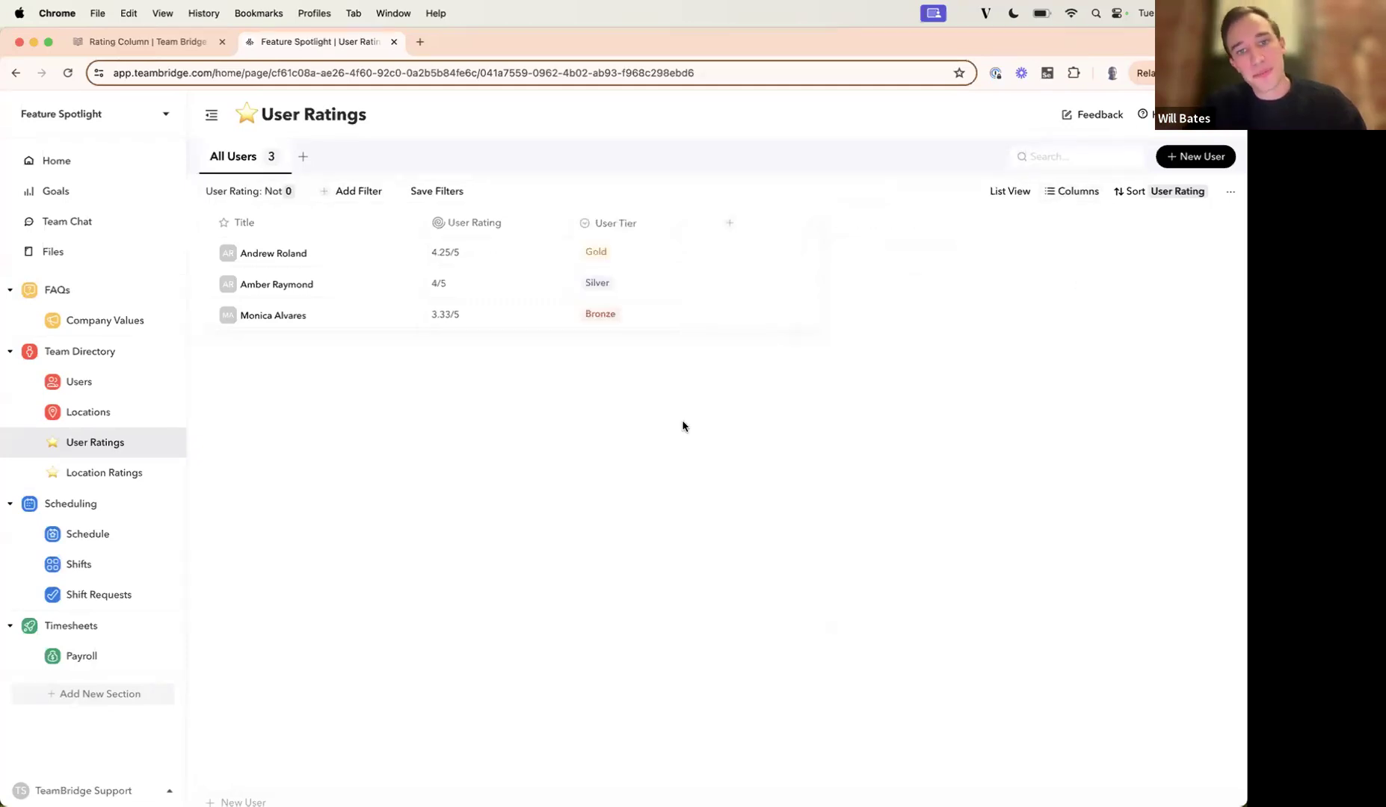
Review the Single Select values and SmartField option of the User Tier column, and close its settings without saving.
click(624, 222)
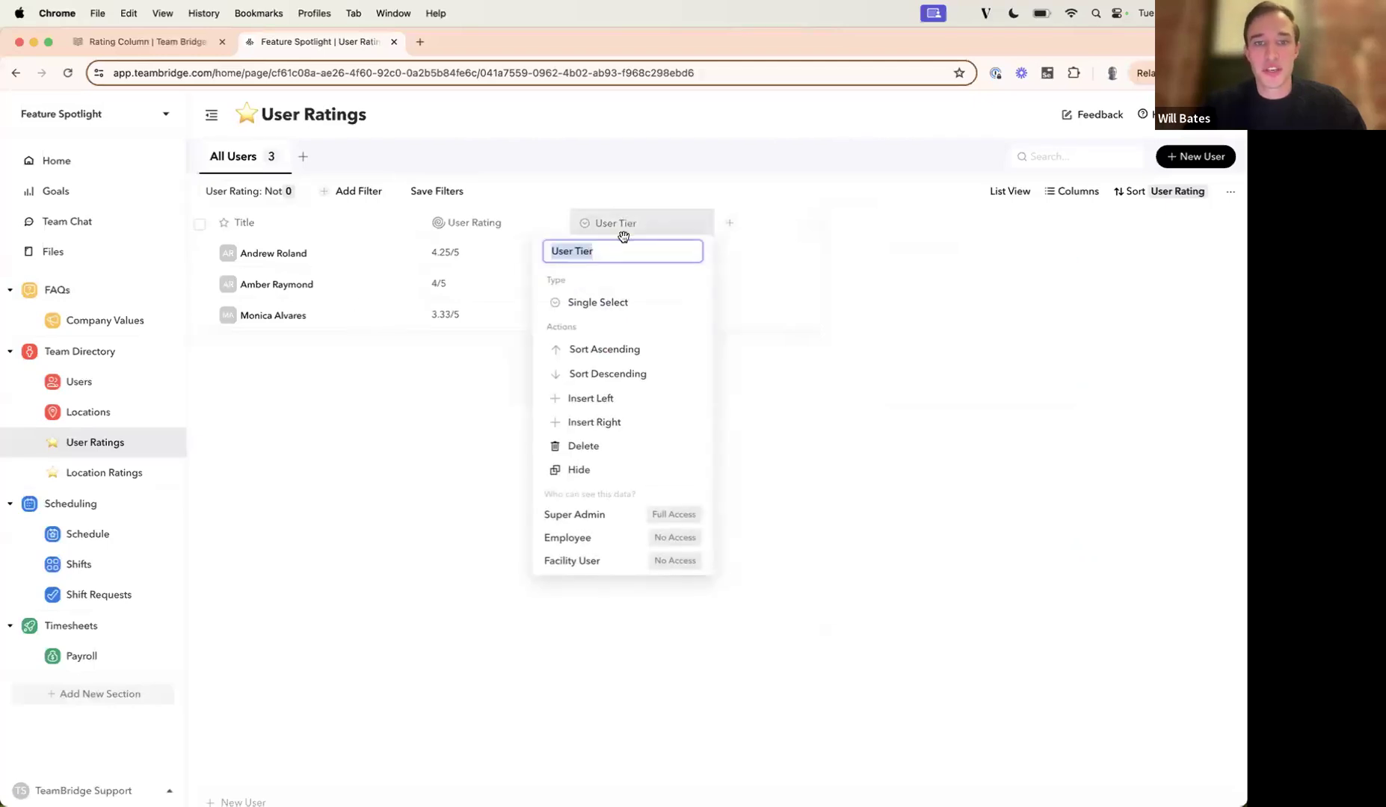
click(606, 300)
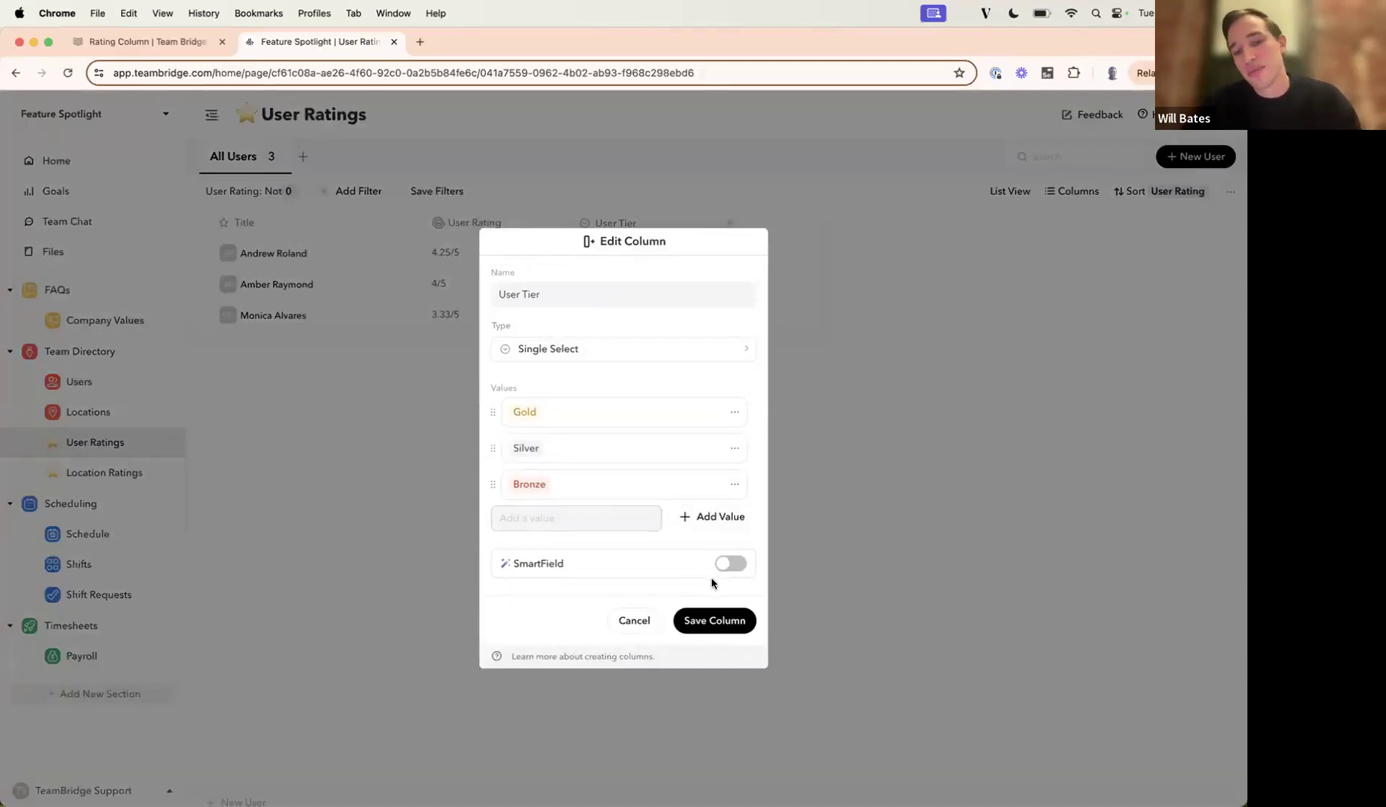
click(652, 621)
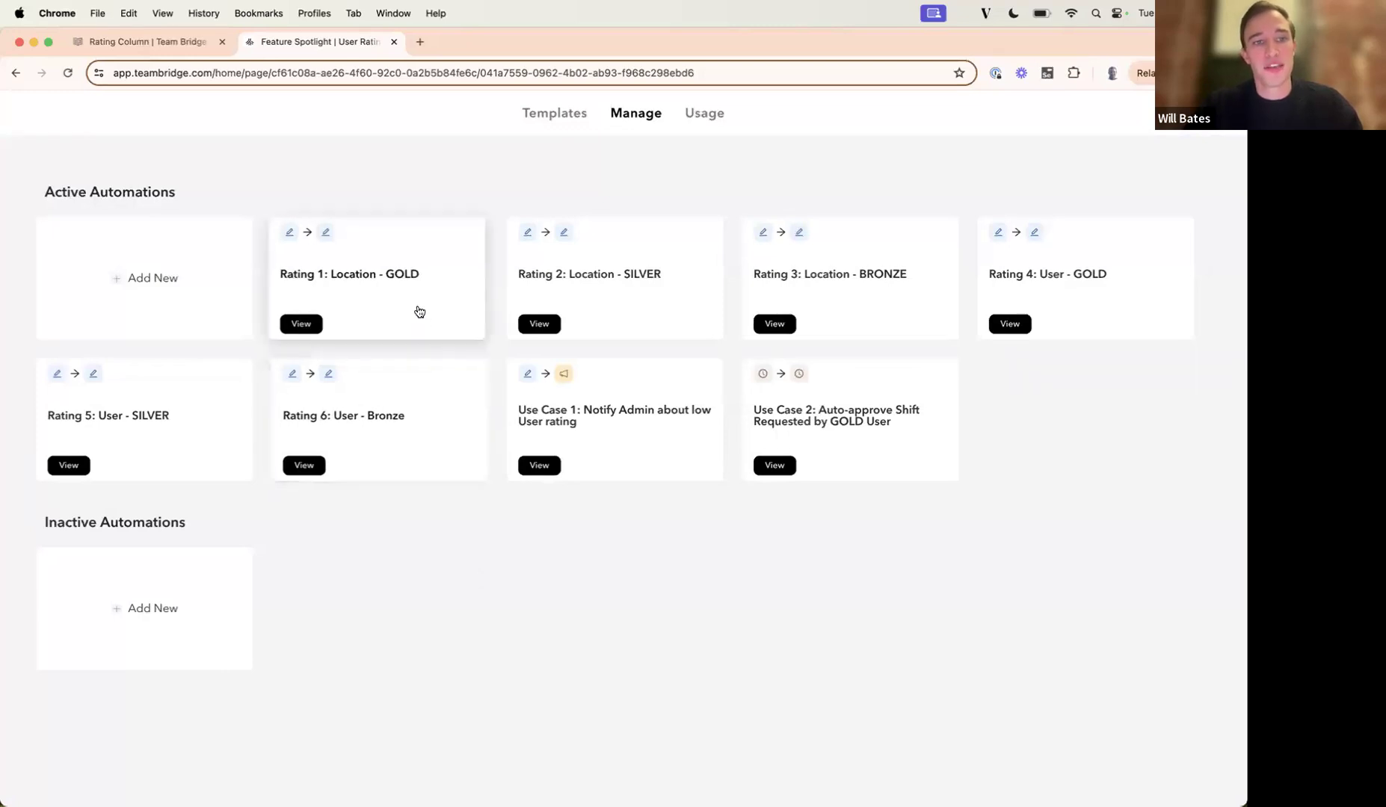
Review the trigger, condition and action of the Rating 1: Location - GOLD automation, and return to the User Ratings page without saving.
click(303, 324)
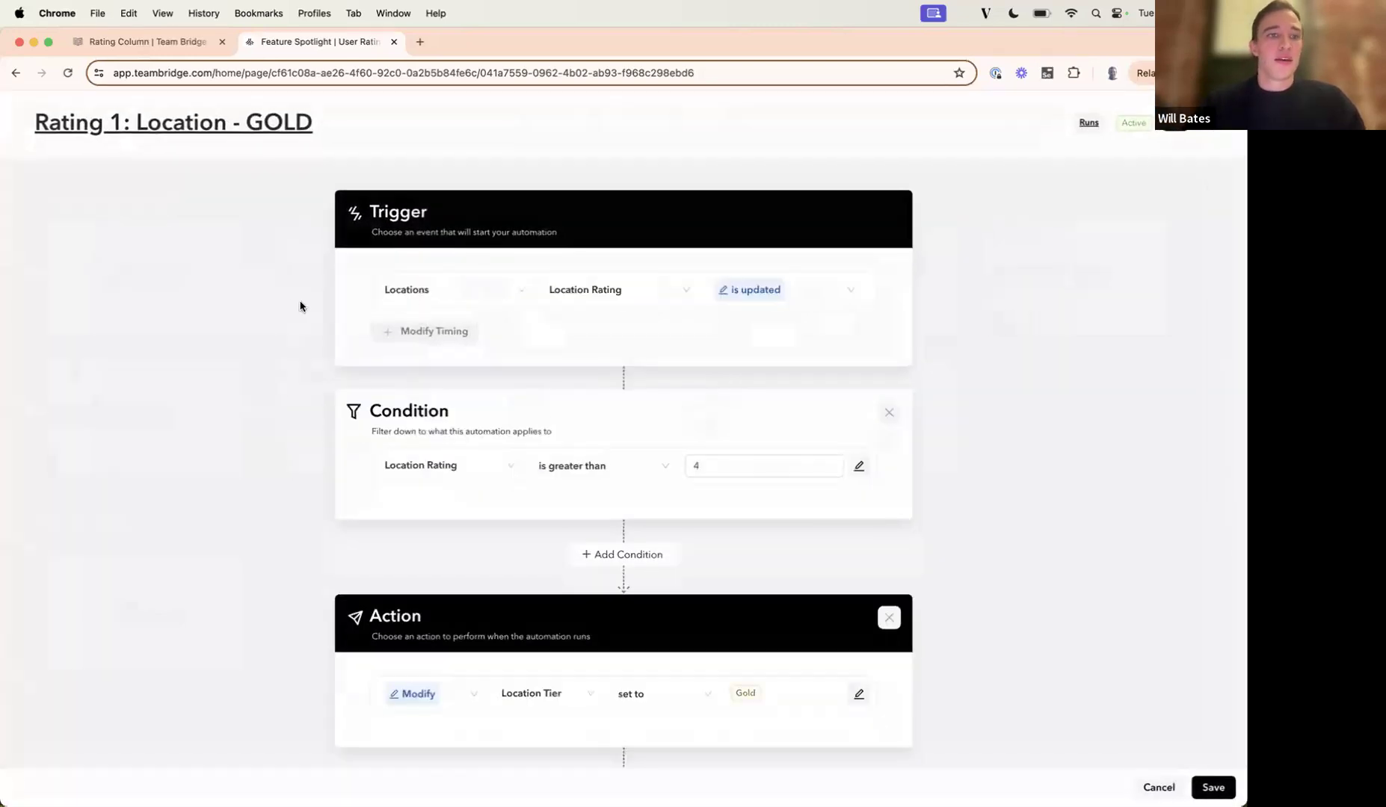
scroll(287, 307, down, 2)
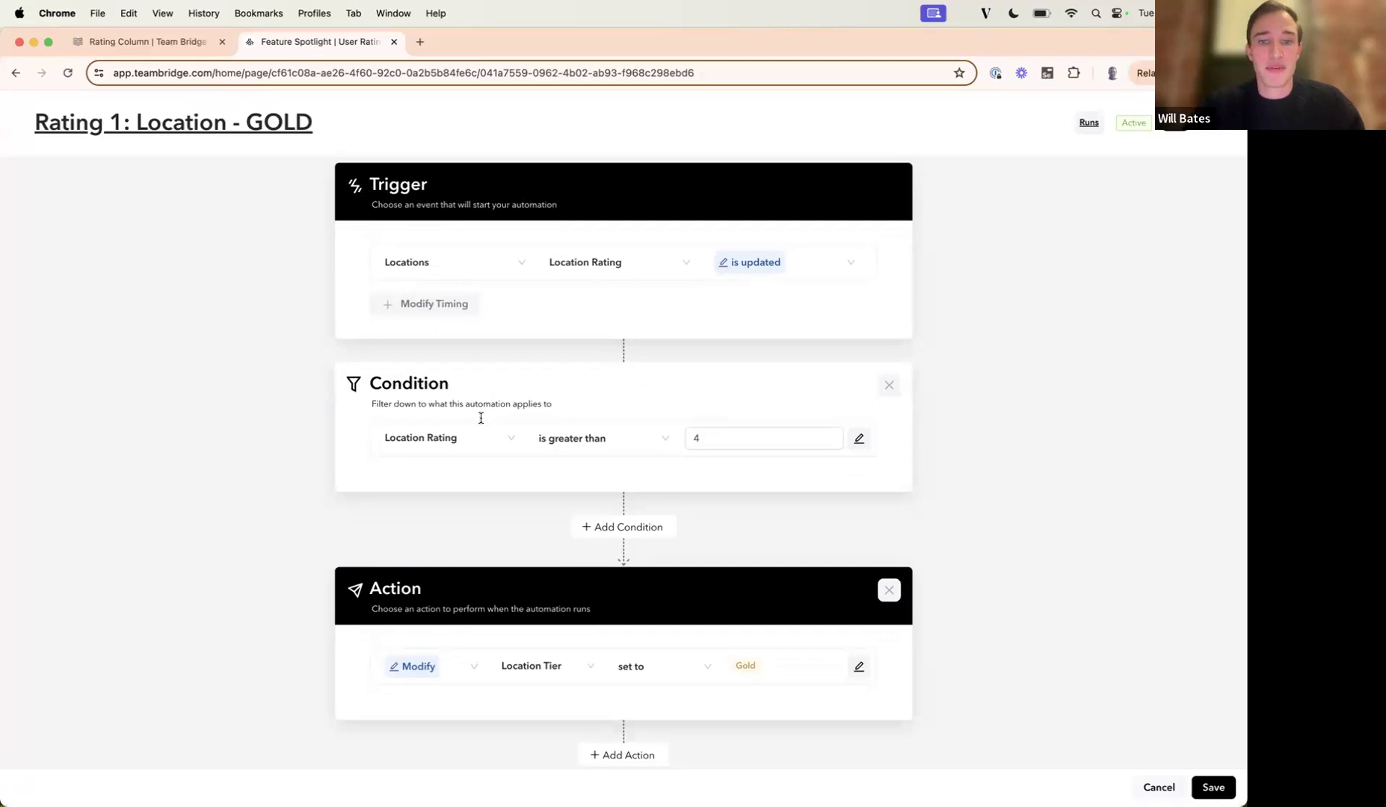
click(696, 430)
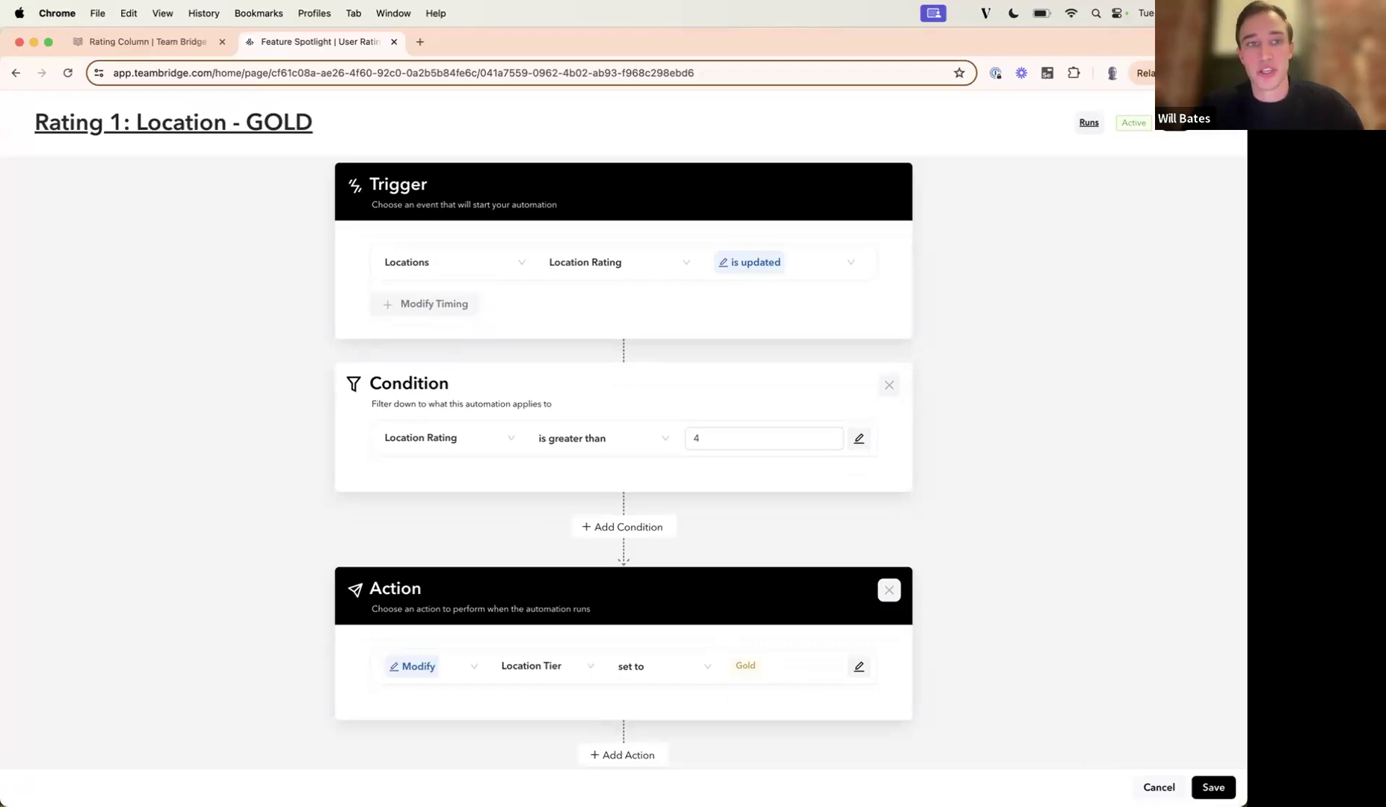
click(1142, 787)
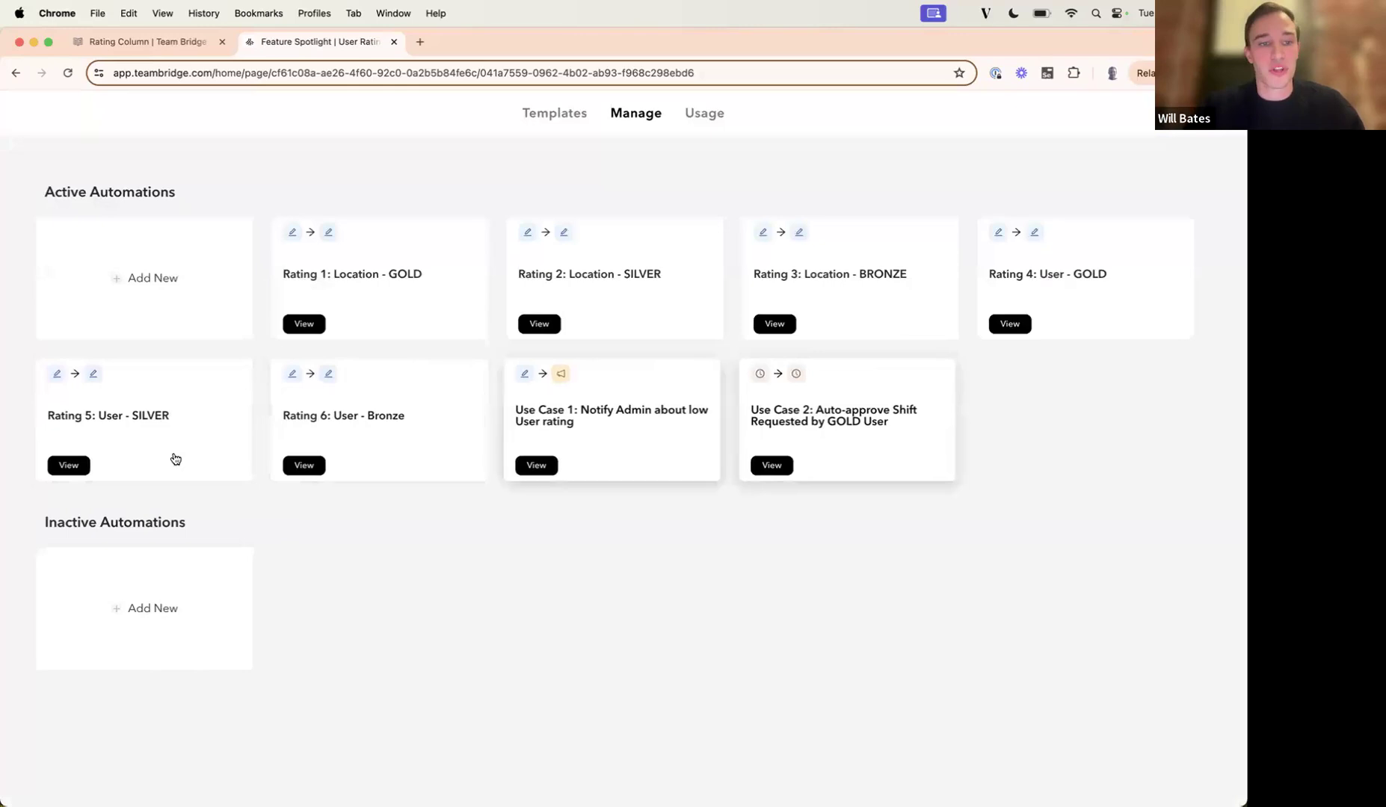
click(1216, 115)
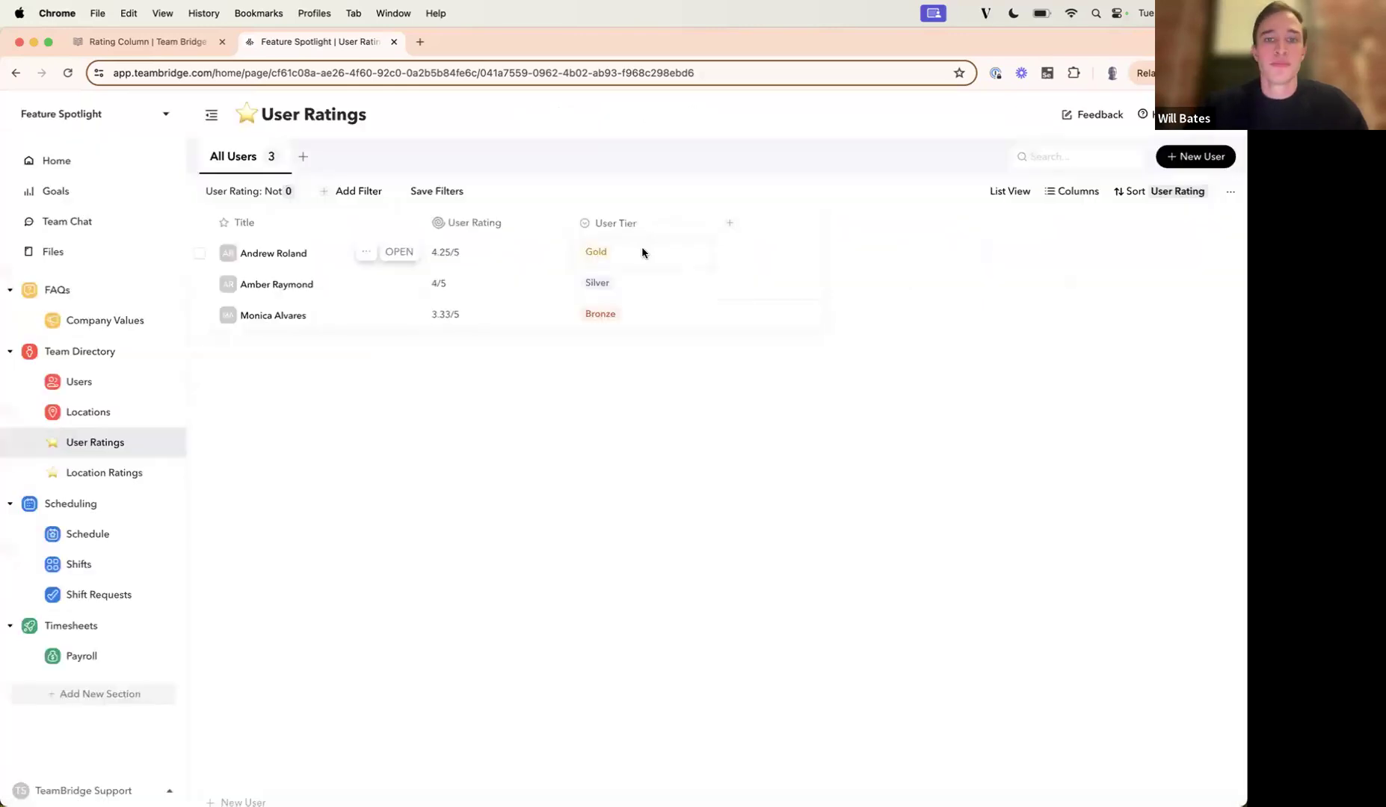
Start a new Text column with SmartField enabled and the prompt "If the User Rating field is greater than 4, return GOLD.".
click(728, 227)
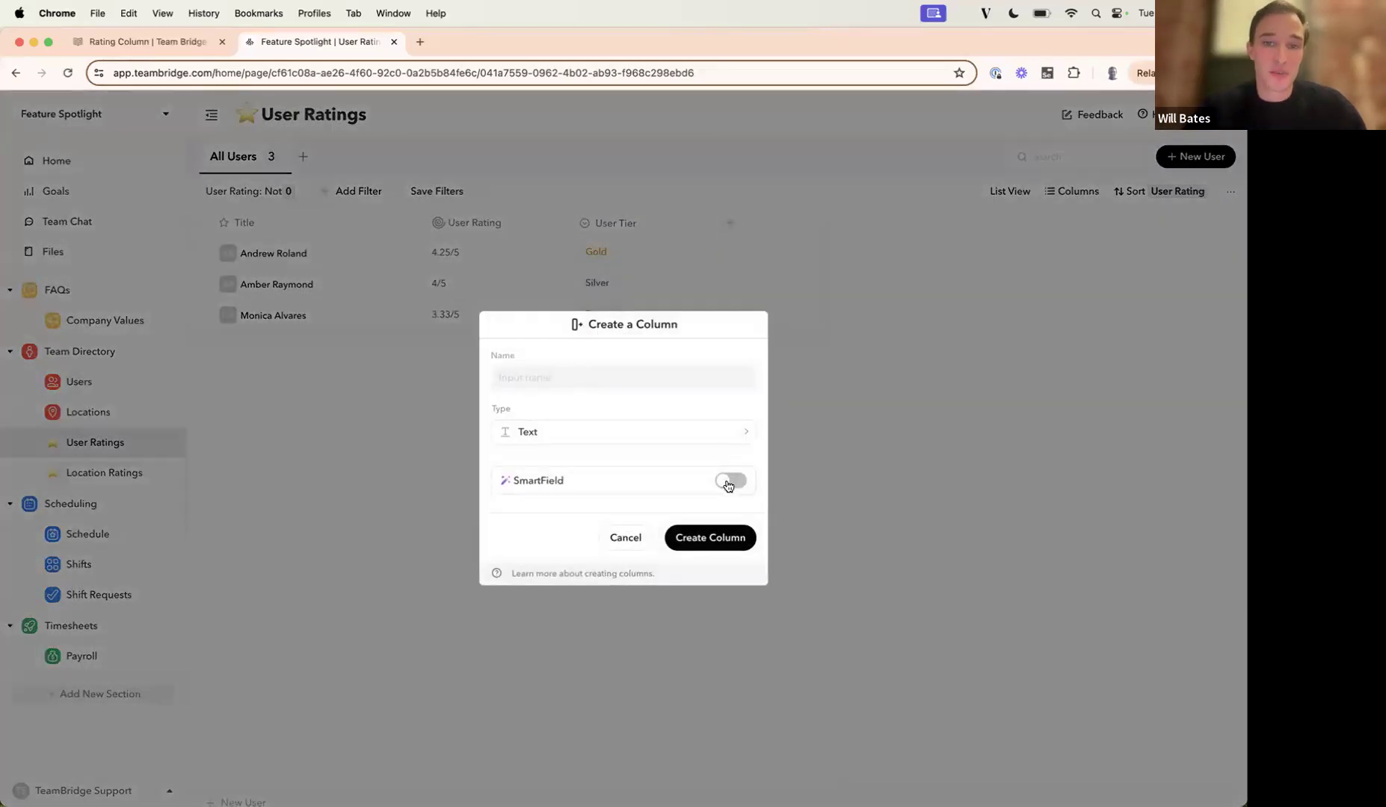
click(729, 482)
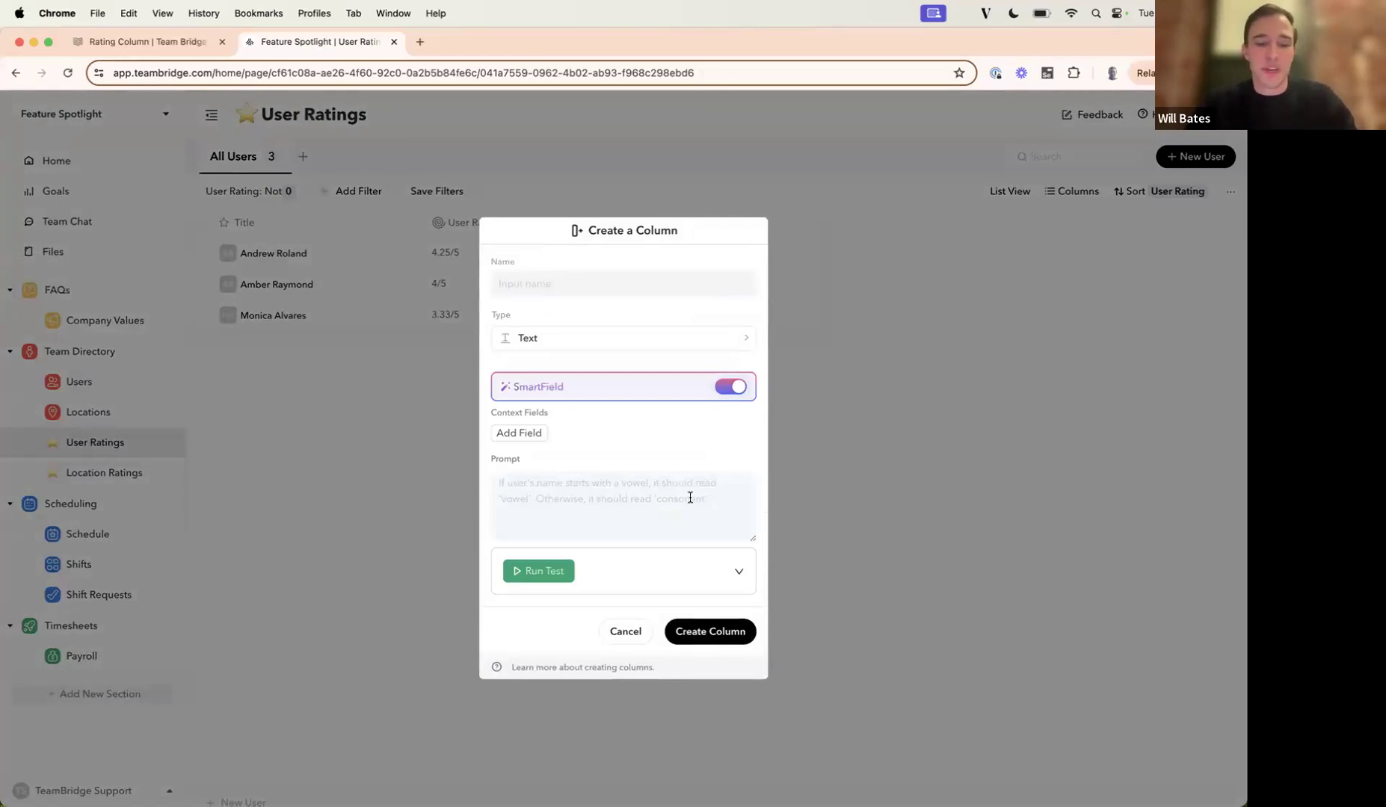
click(619, 497)
text(If the)
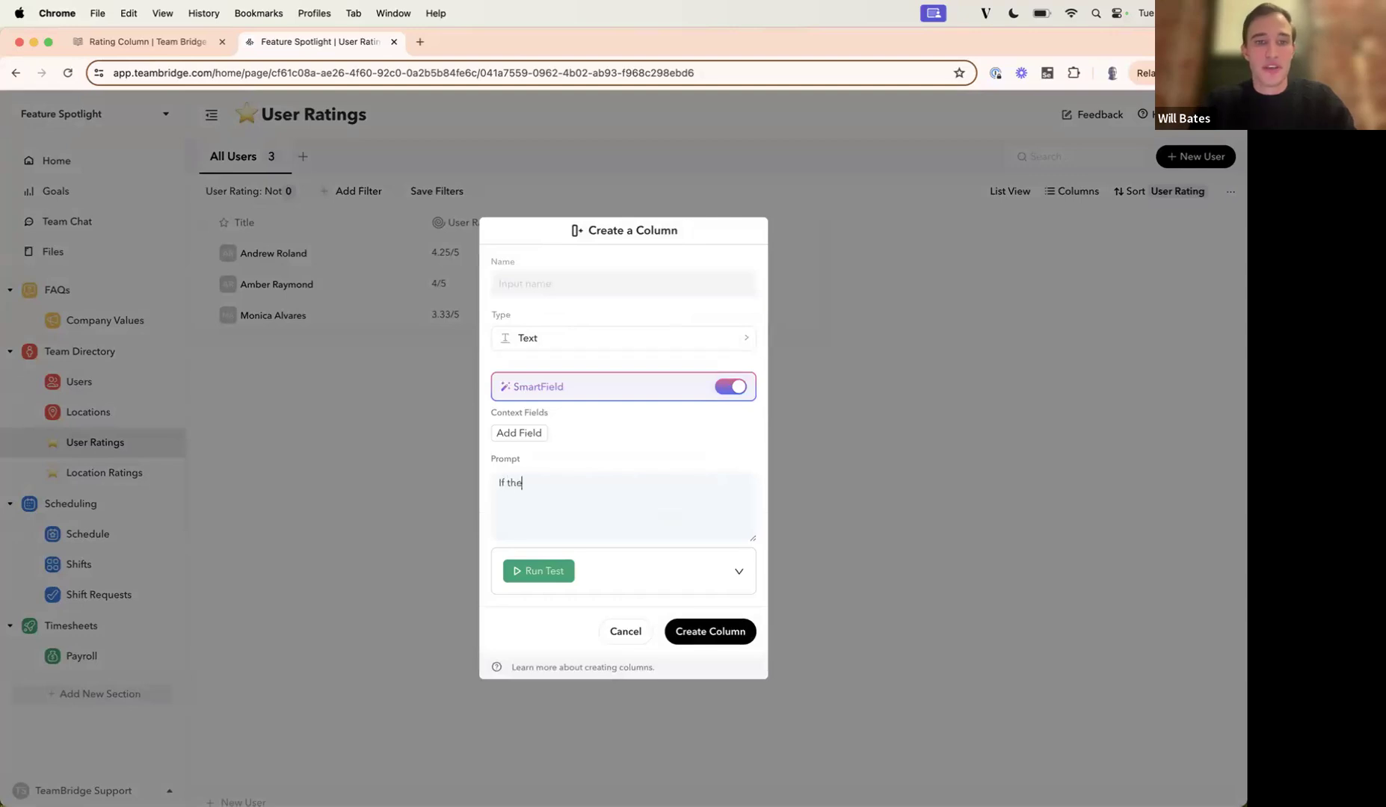
text( User Rating )
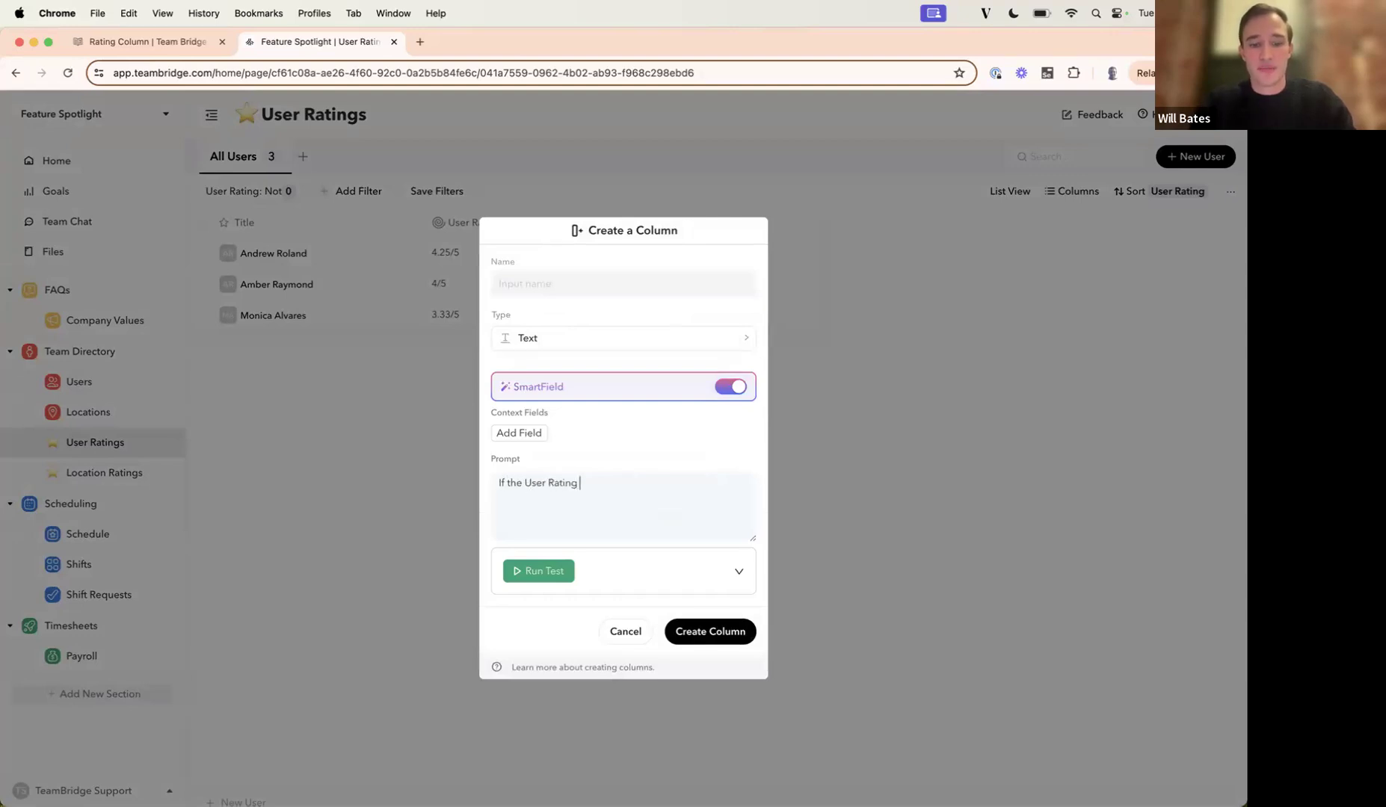
text(field is greater )
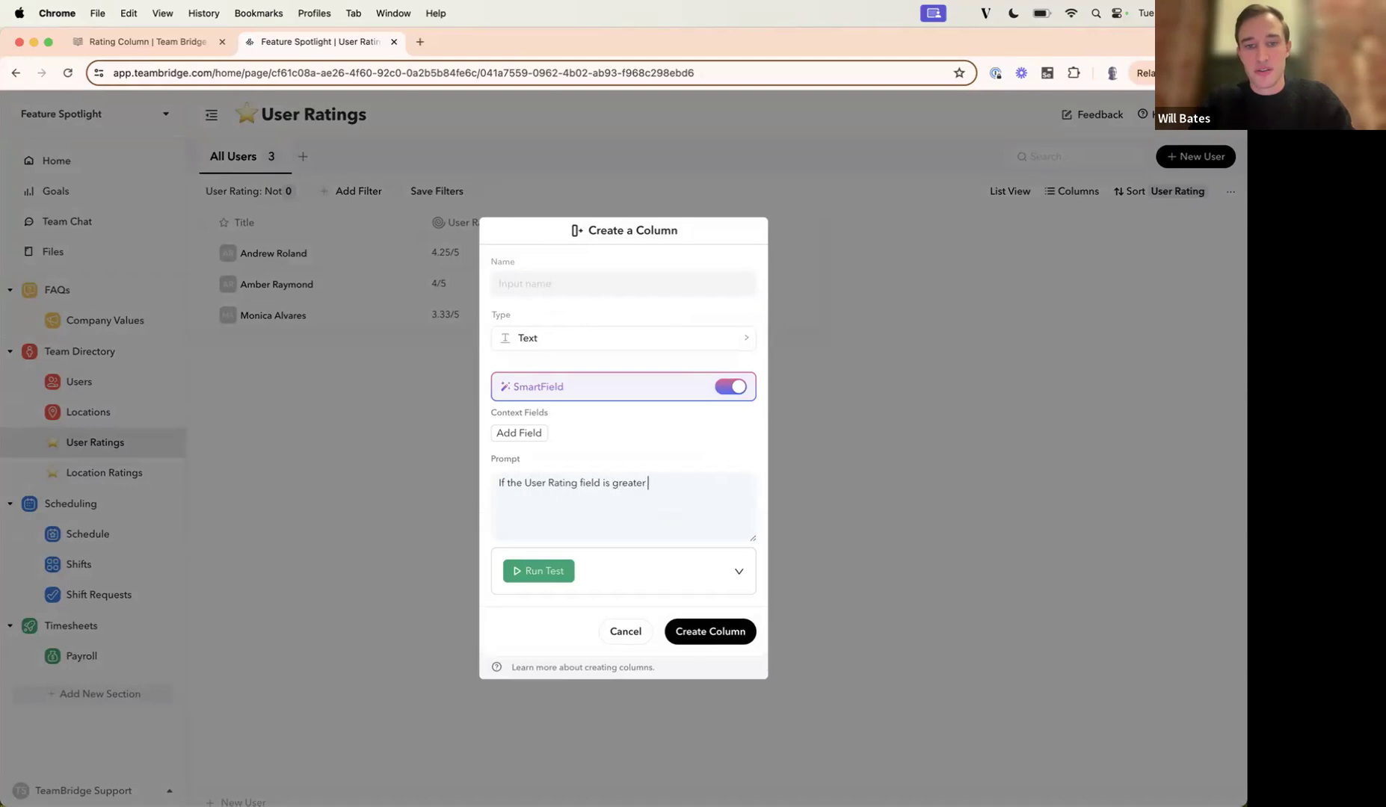
text(than 4, return GOLD.)
Add User Rating as the SmartField's context field and name the new column User Tier.
click(527, 435)
scroll(542, 502, down, 8)
scroll(544, 505, down, 3)
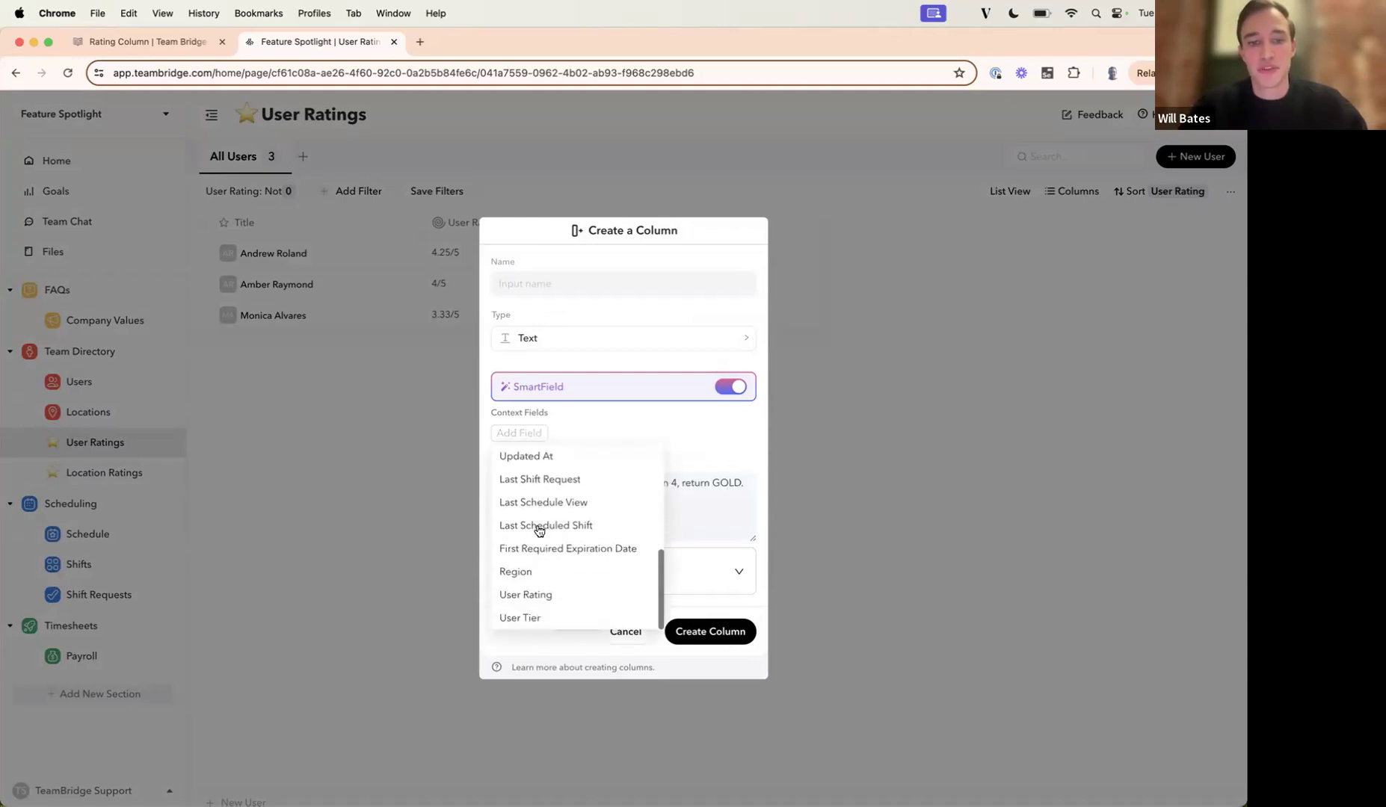
click(539, 596)
click(557, 275)
text(User Tier)
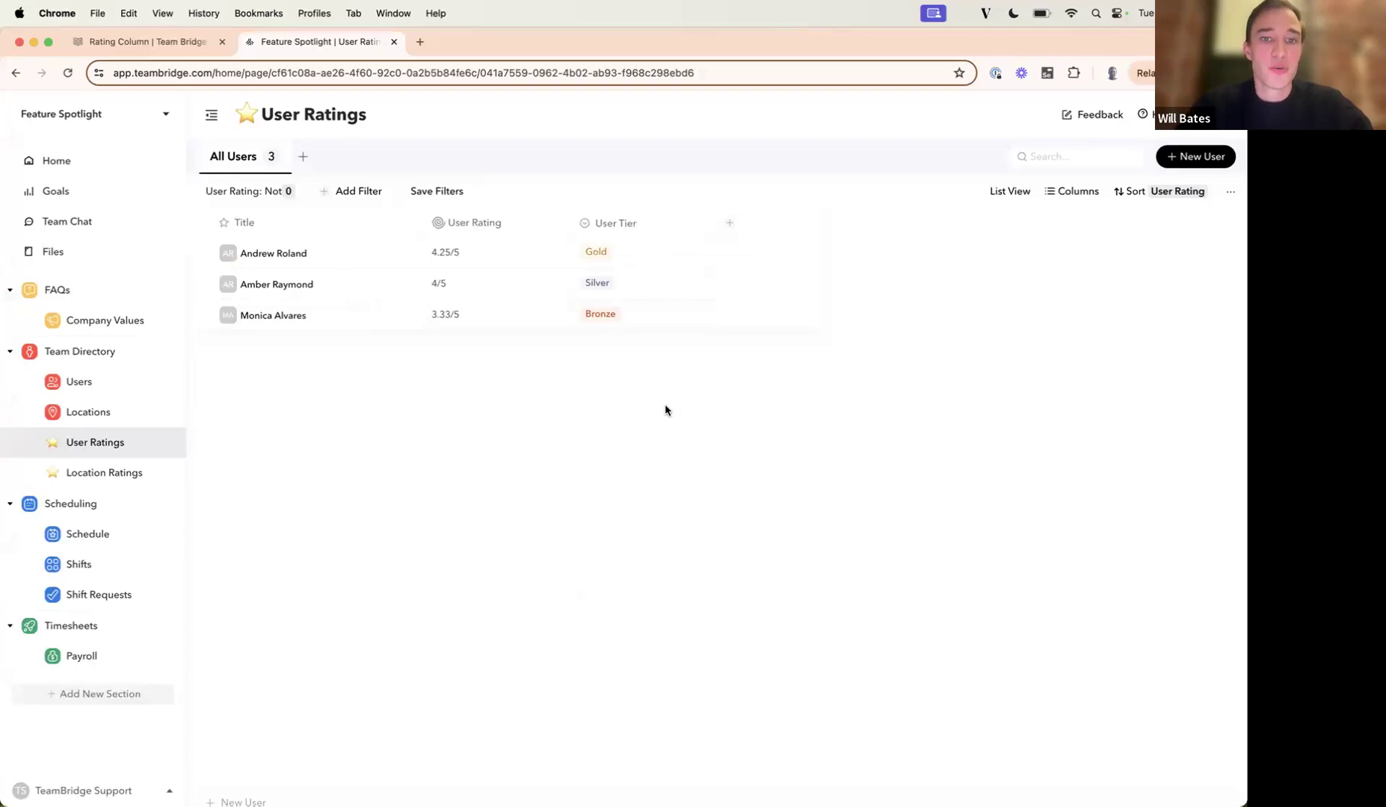
Show the Location Ratings page and open the list of automations.
click(80, 473)
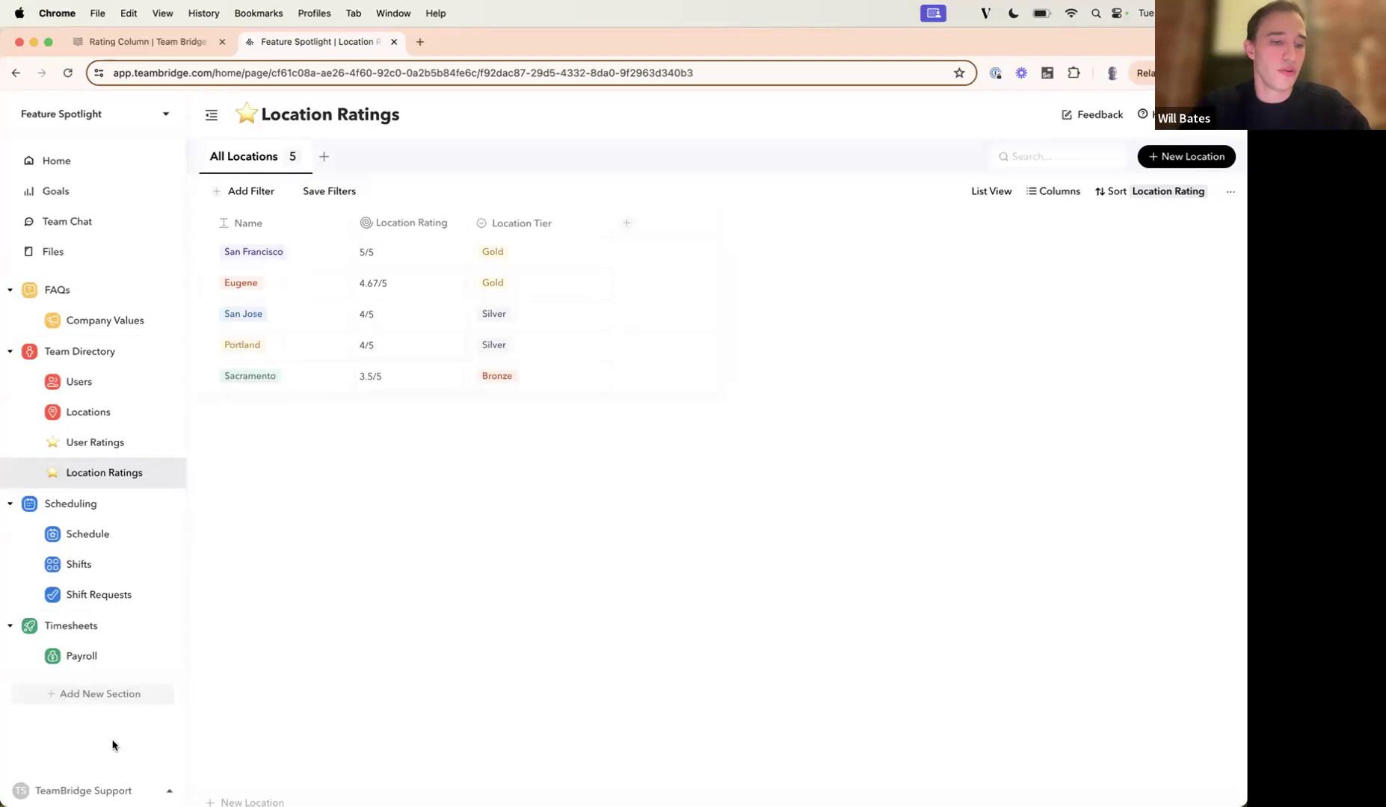
click(94, 787)
click(93, 634)
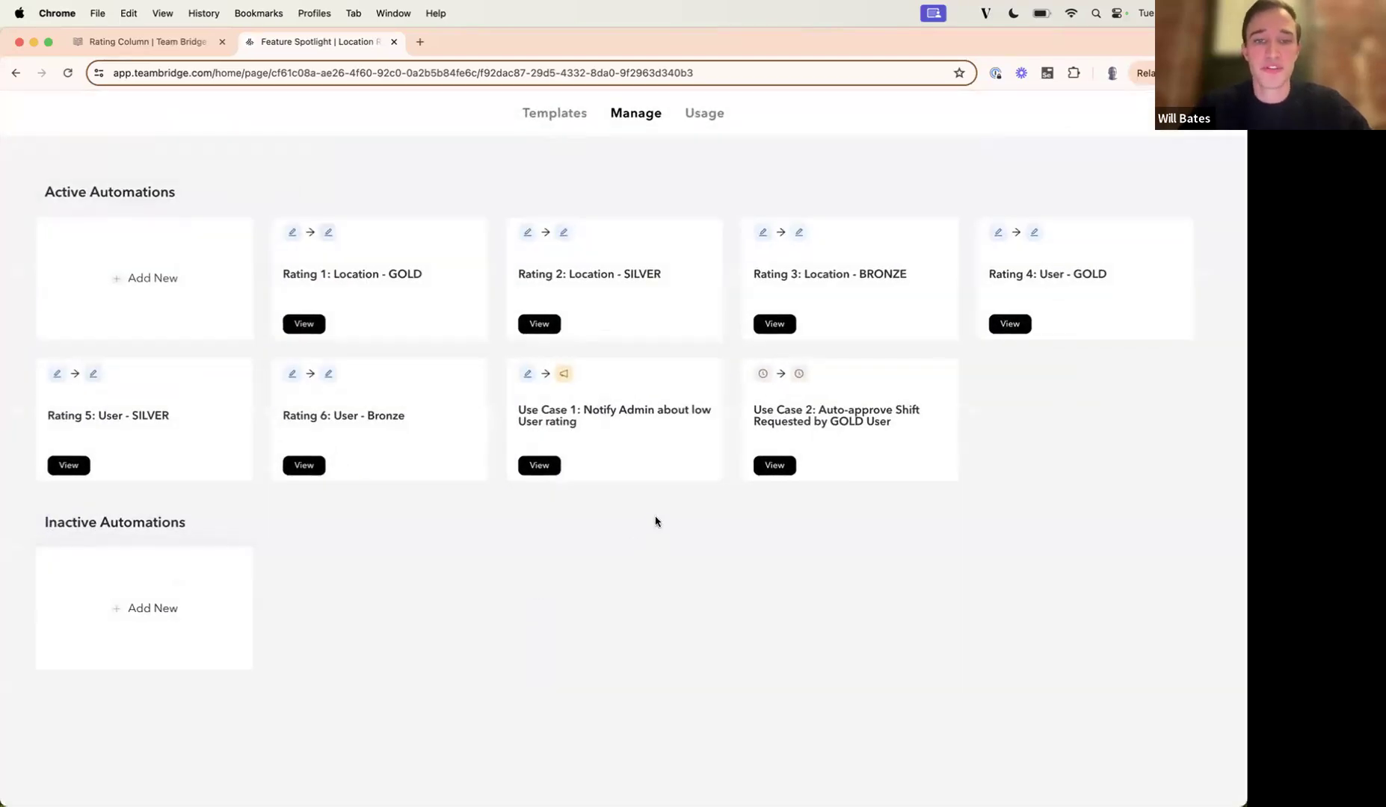
Examine the trigger, condition, email subject and recipients of the Use Case 1: Notify Admin about low User rating automation.
click(644, 449)
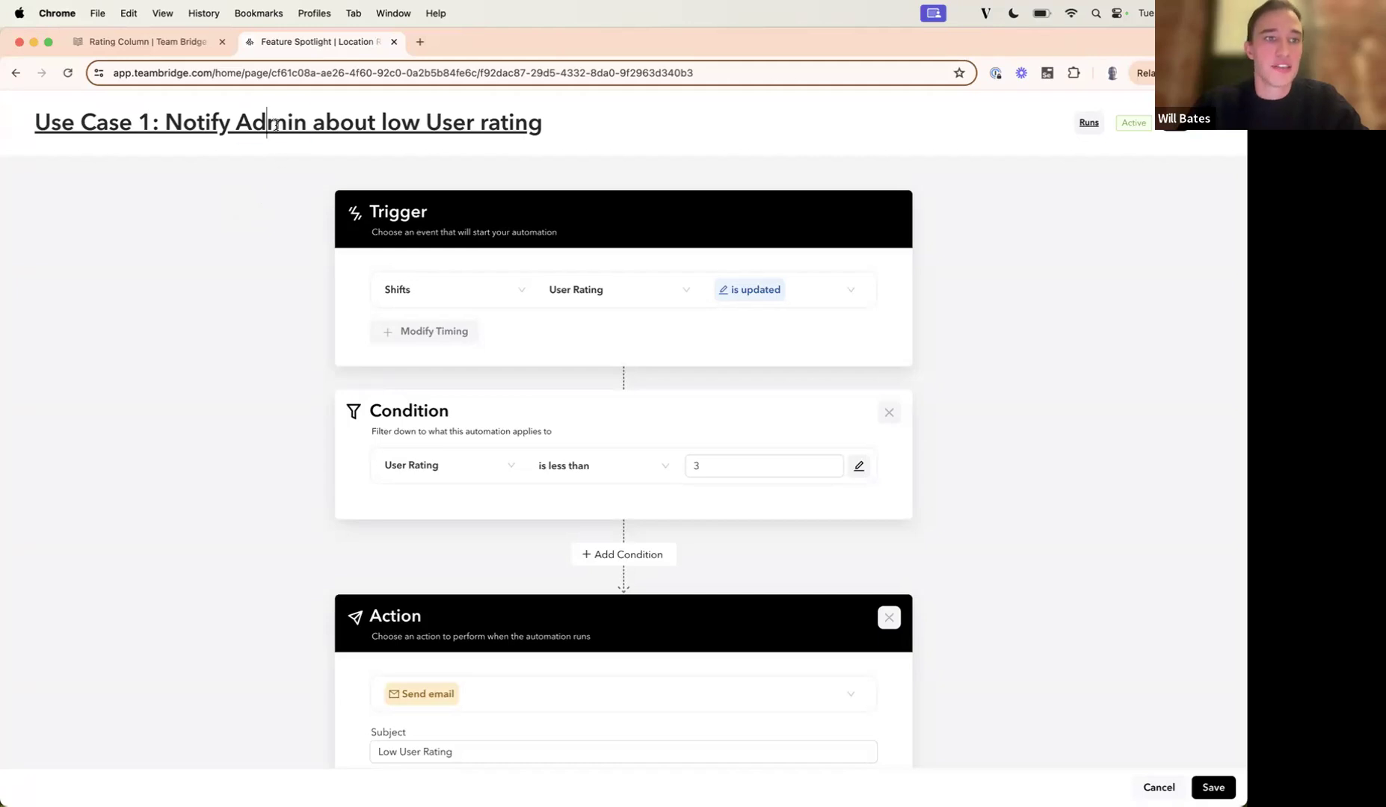
triple_click(276, 124)
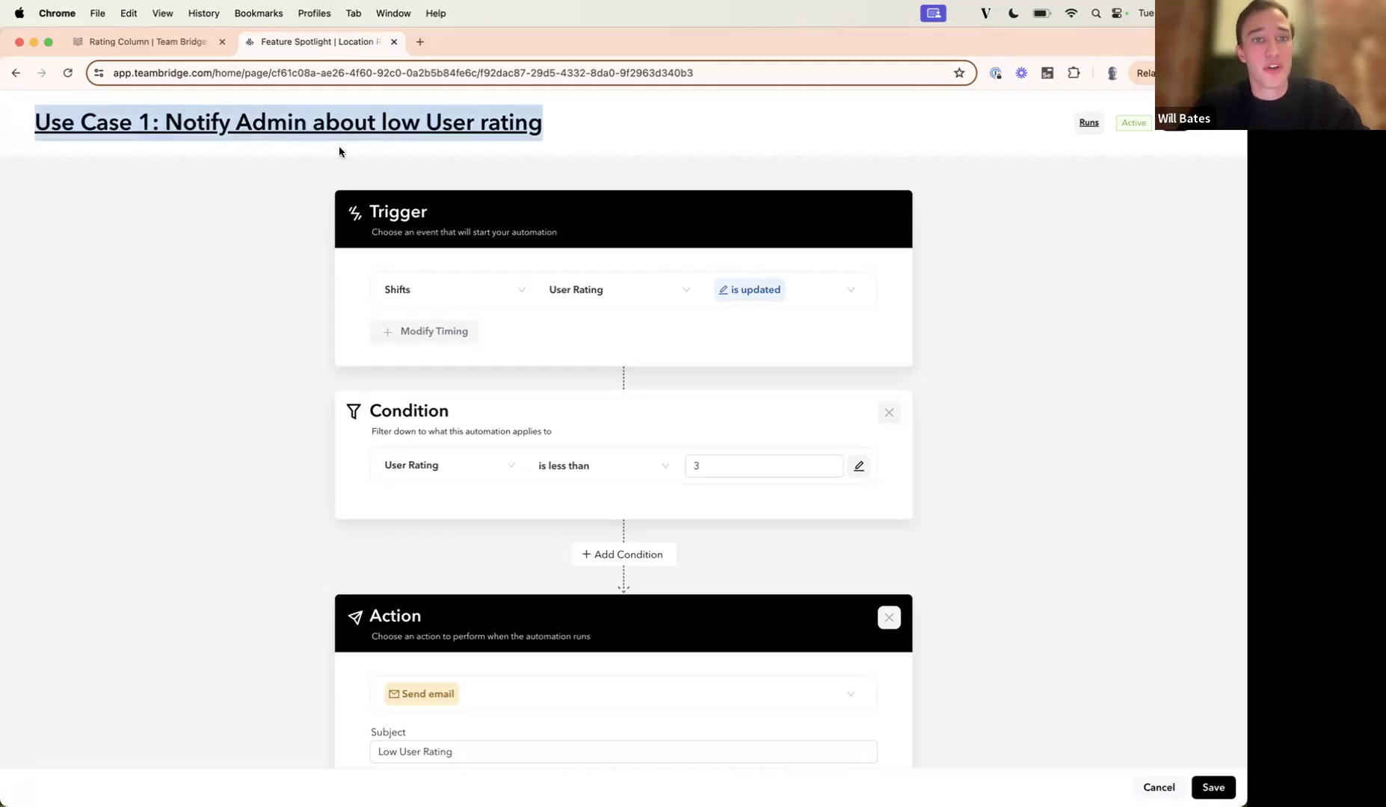
scroll(316, 198, down, 2)
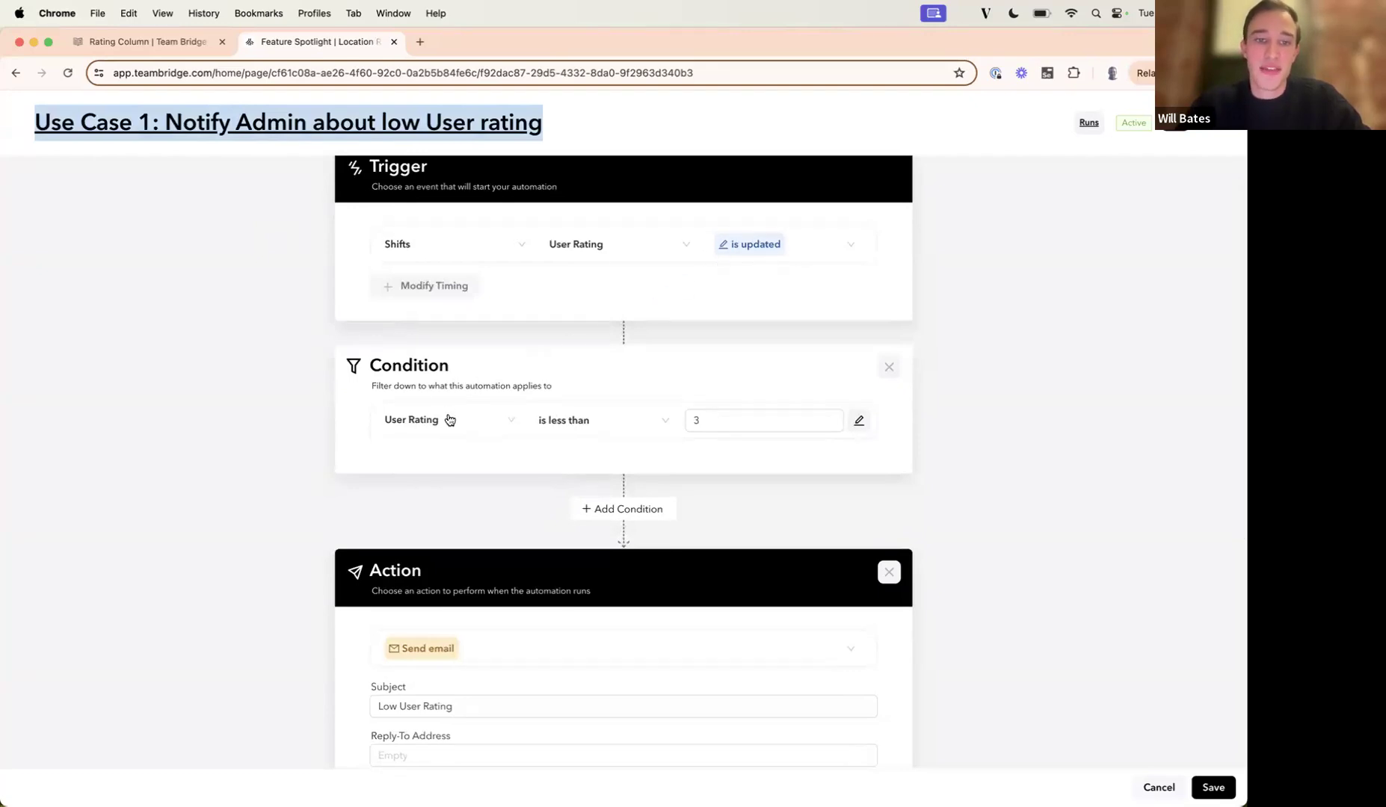
scroll(1013, 482, down, 5)
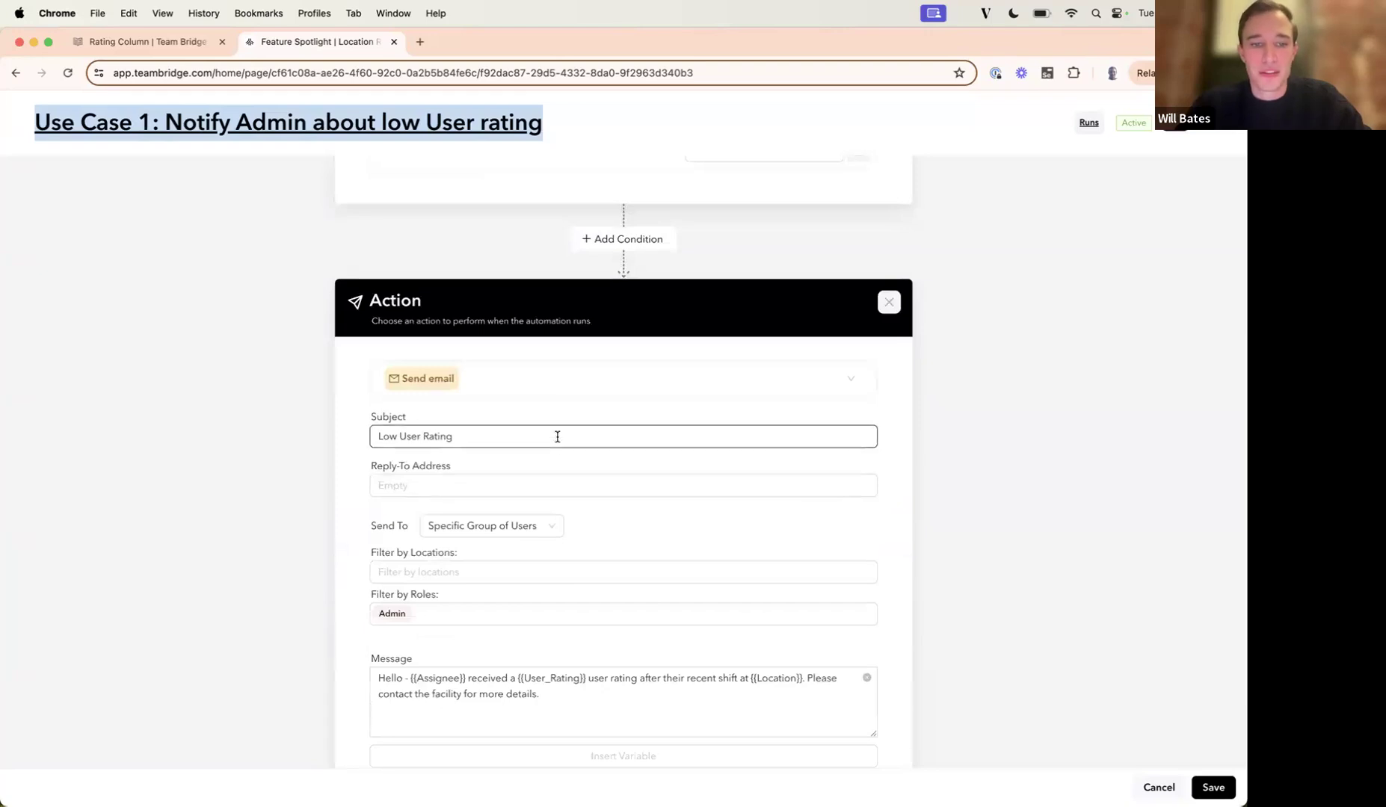
triple_click(557, 436)
scroll(557, 436, down, 1)
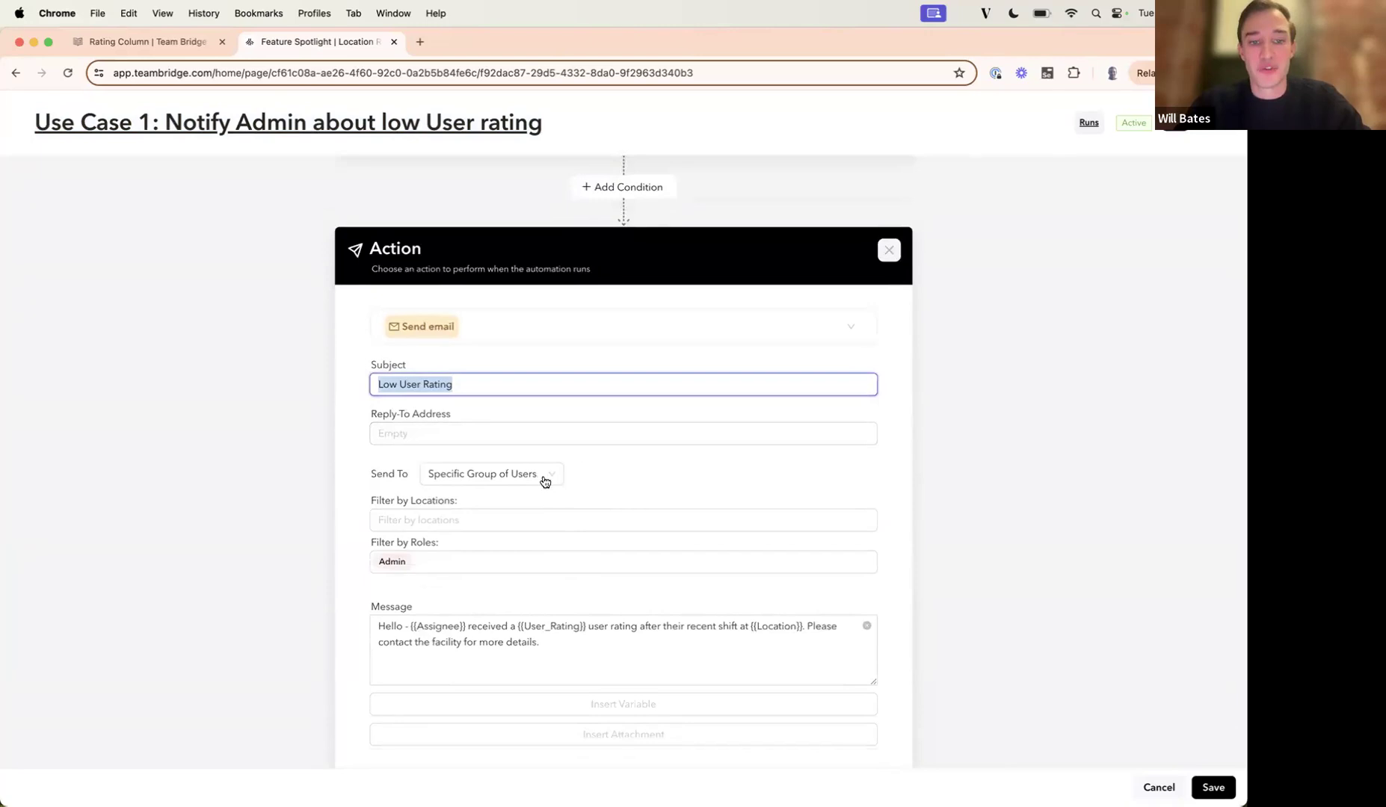
click(546, 486)
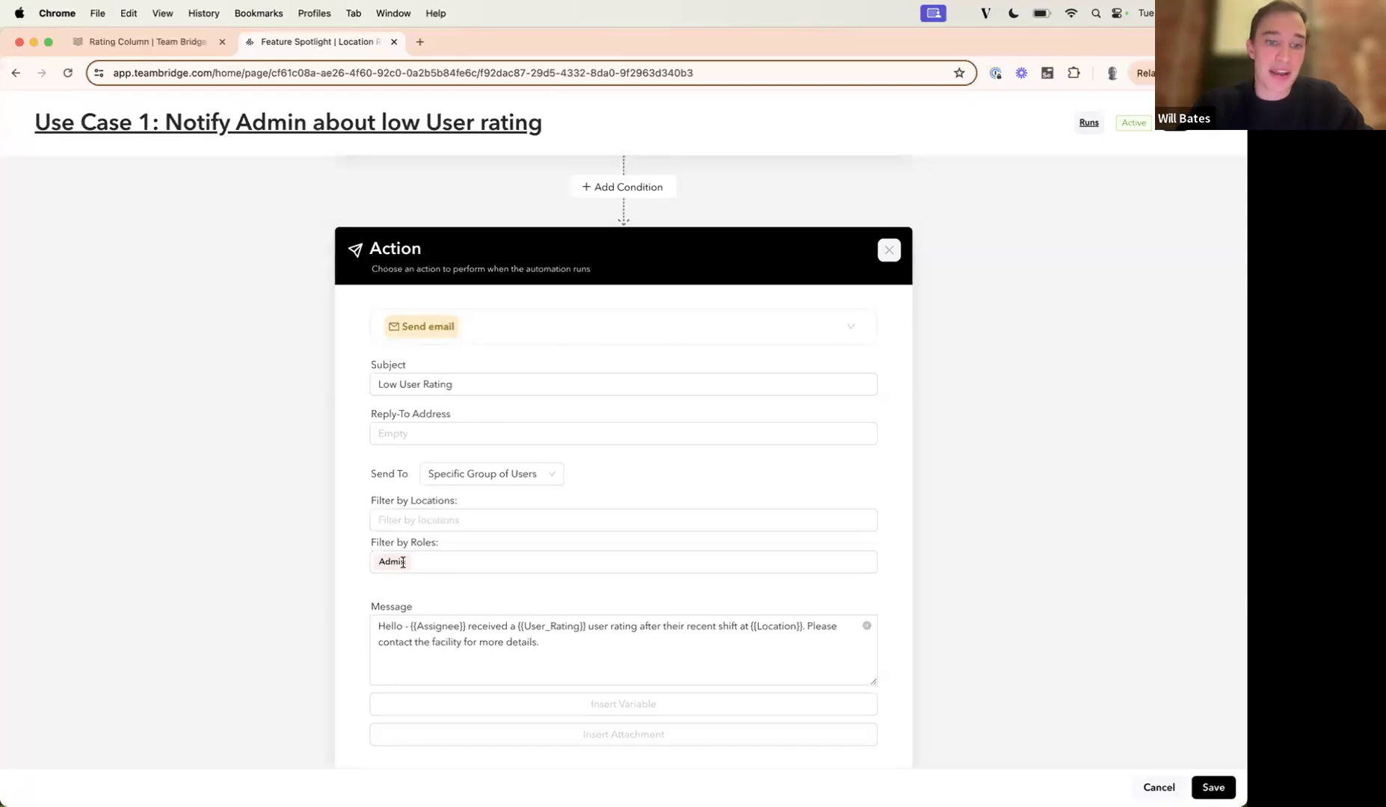
scroll(317, 572, down, 1)
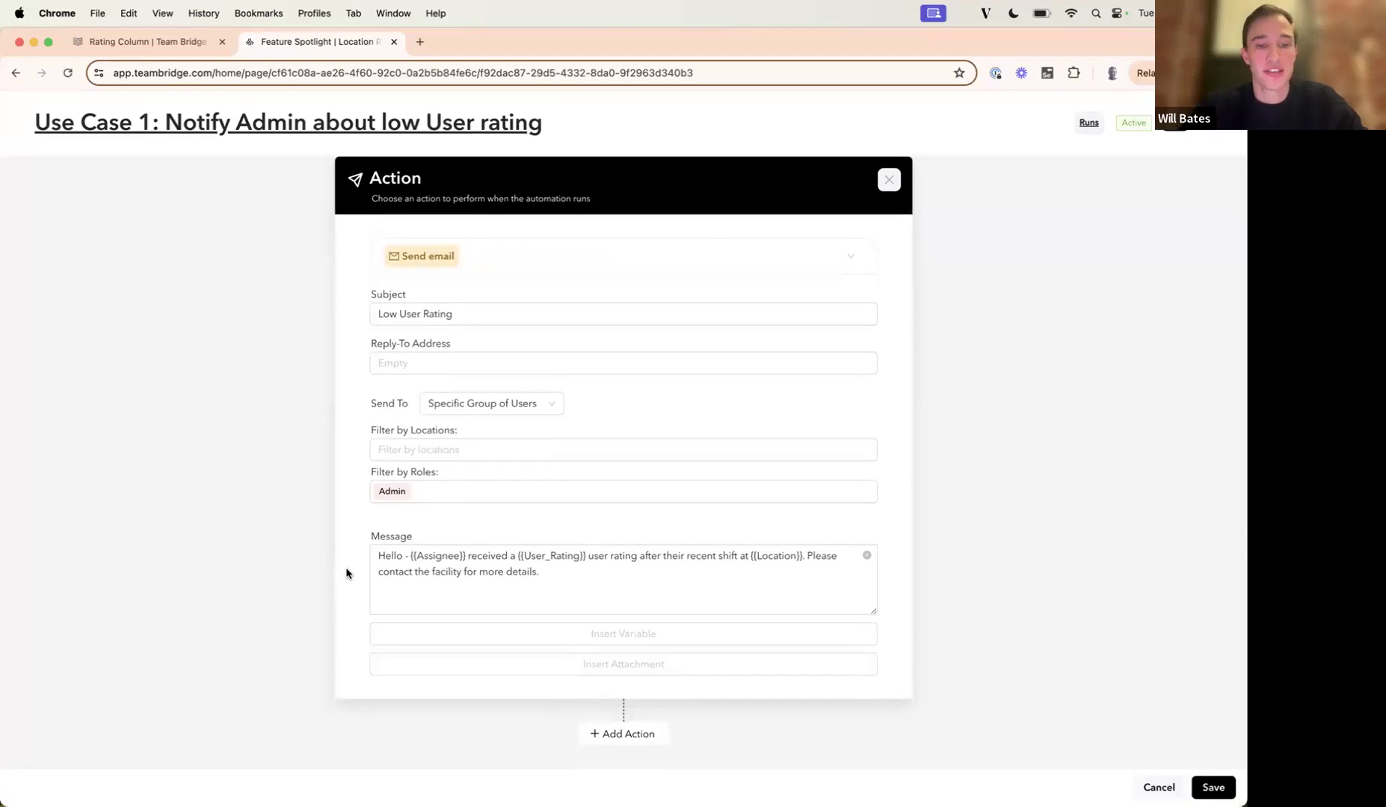
Examine the Assignee and User_Rating variables in the automation's email message, and leave the automation without saving.
click(387, 555)
double_click(427, 557)
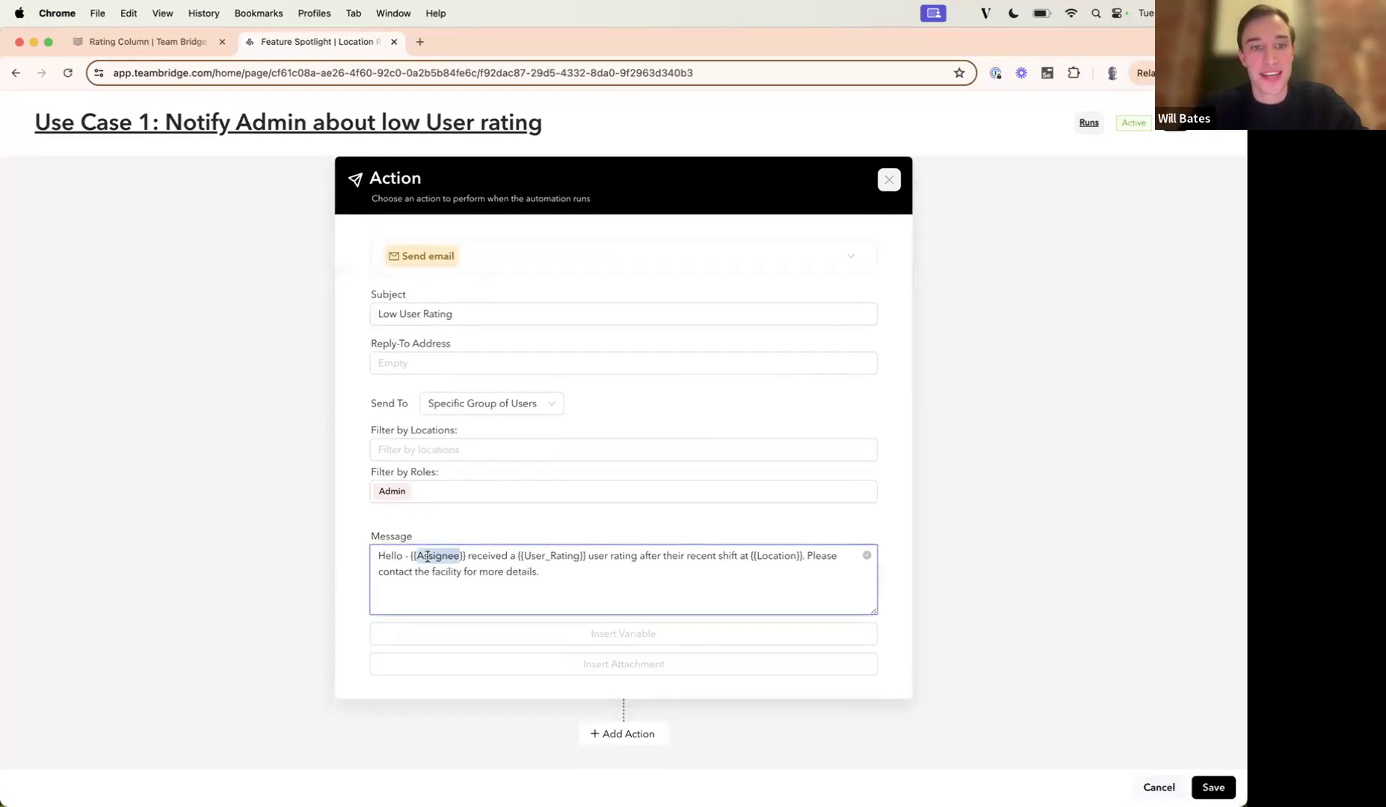
scroll(427, 557, up, 1)
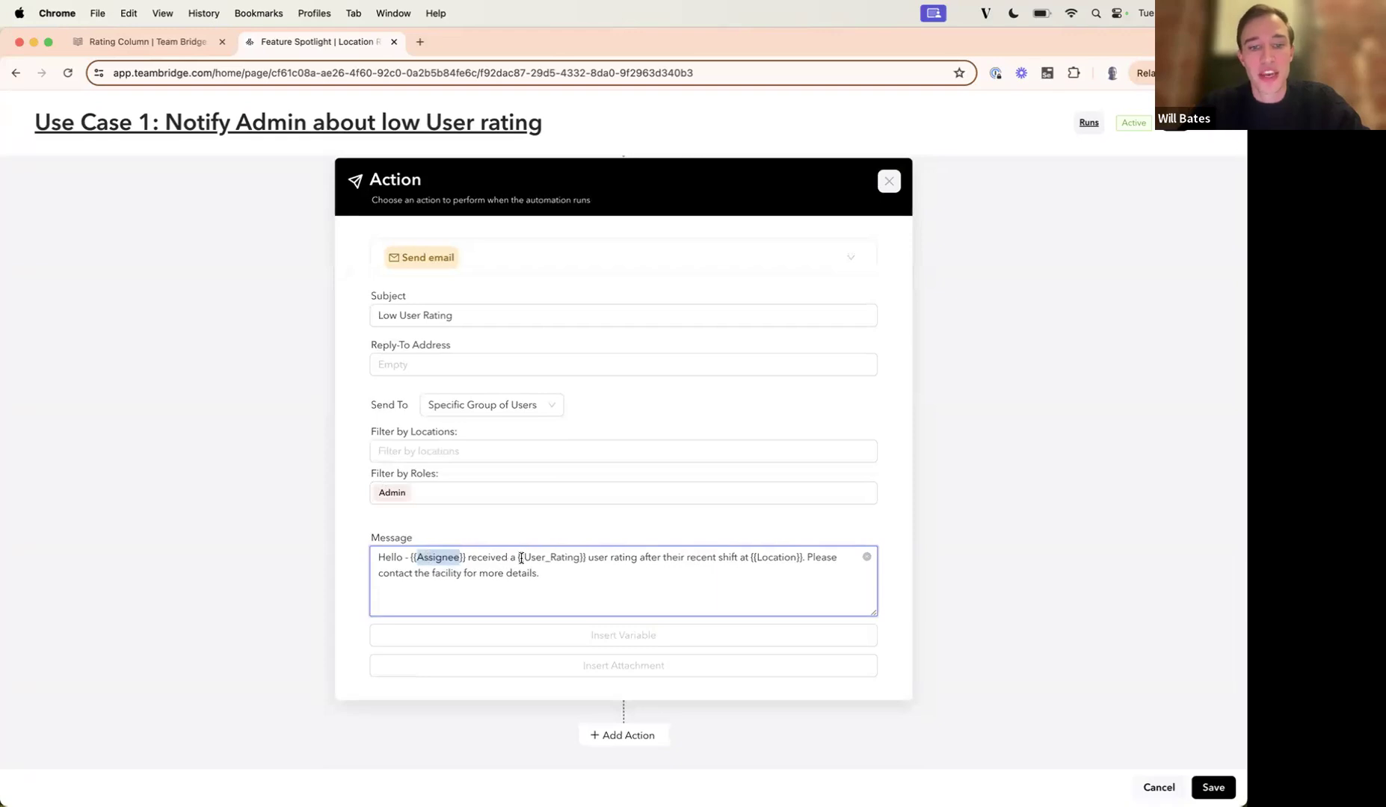
drag(517, 557, 586, 557)
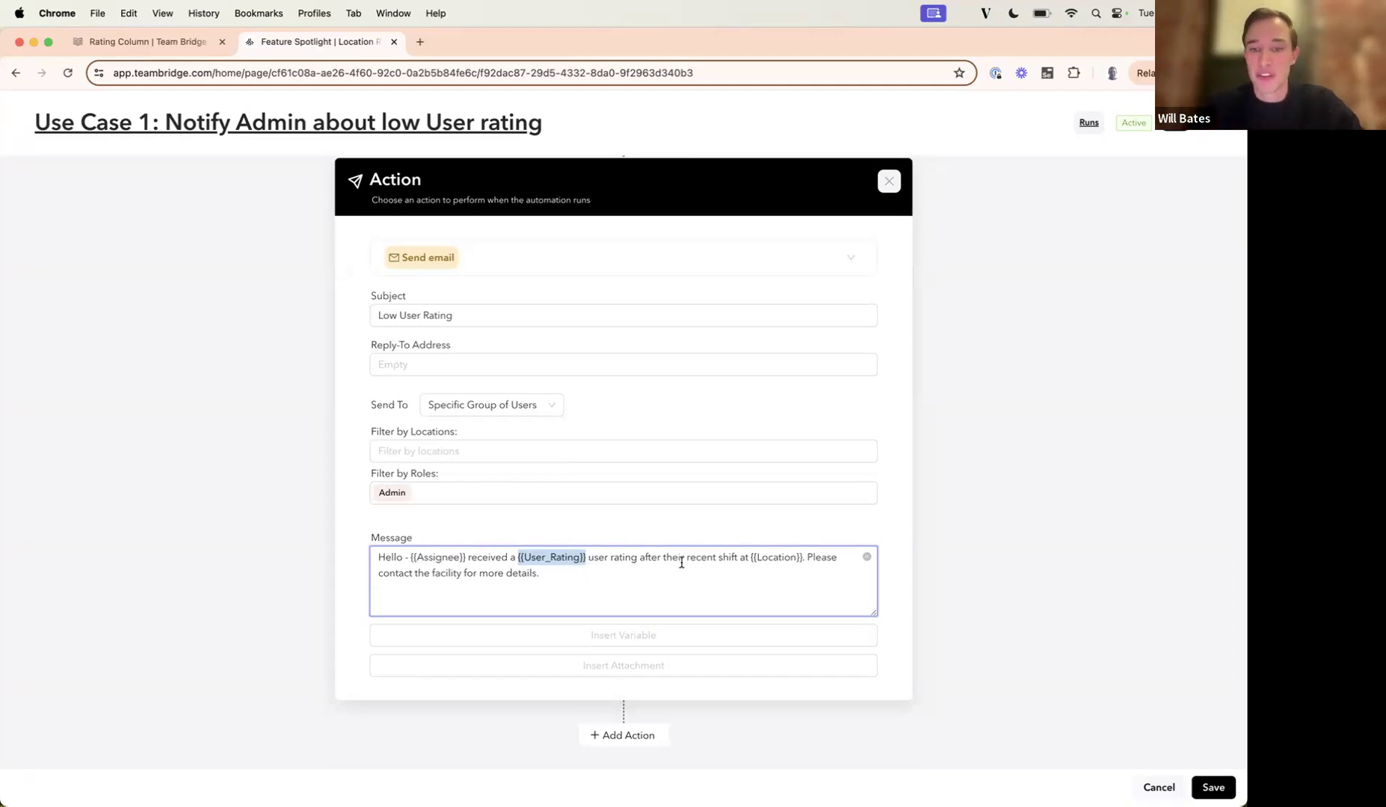
click(587, 580)
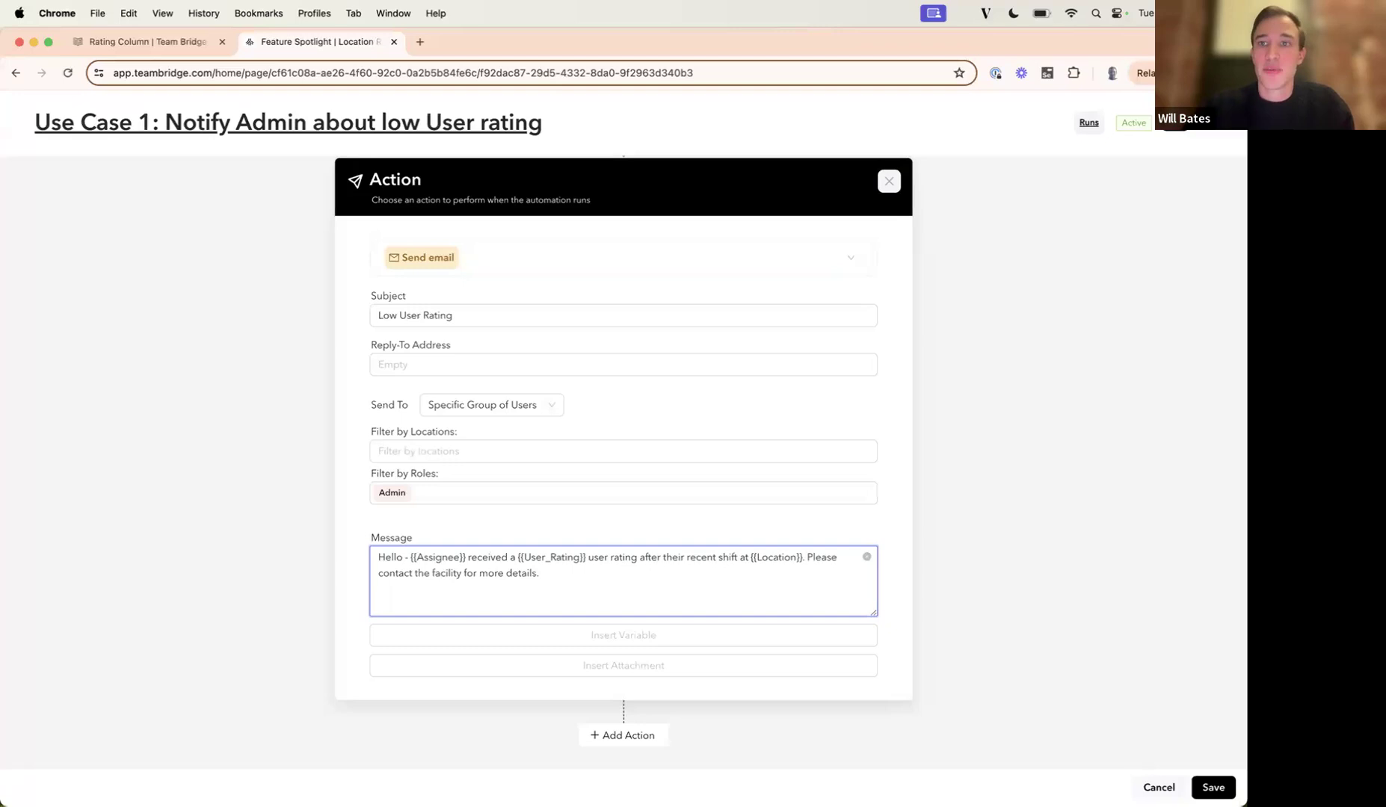
click(1159, 787)
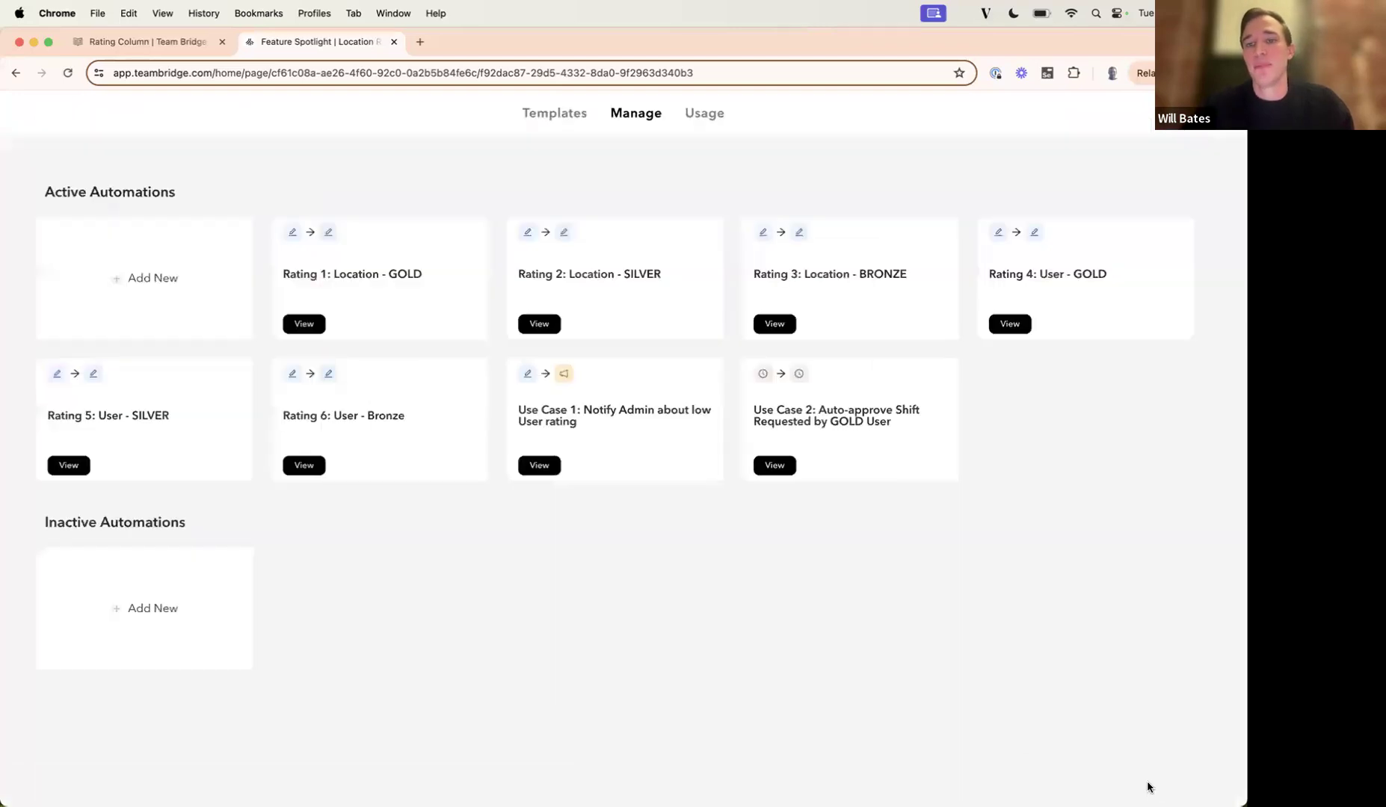
Review the Use Case 2: Auto-approve Shift Requested by GOLD User automation without saving, and return to the Location Ratings page.
click(872, 464)
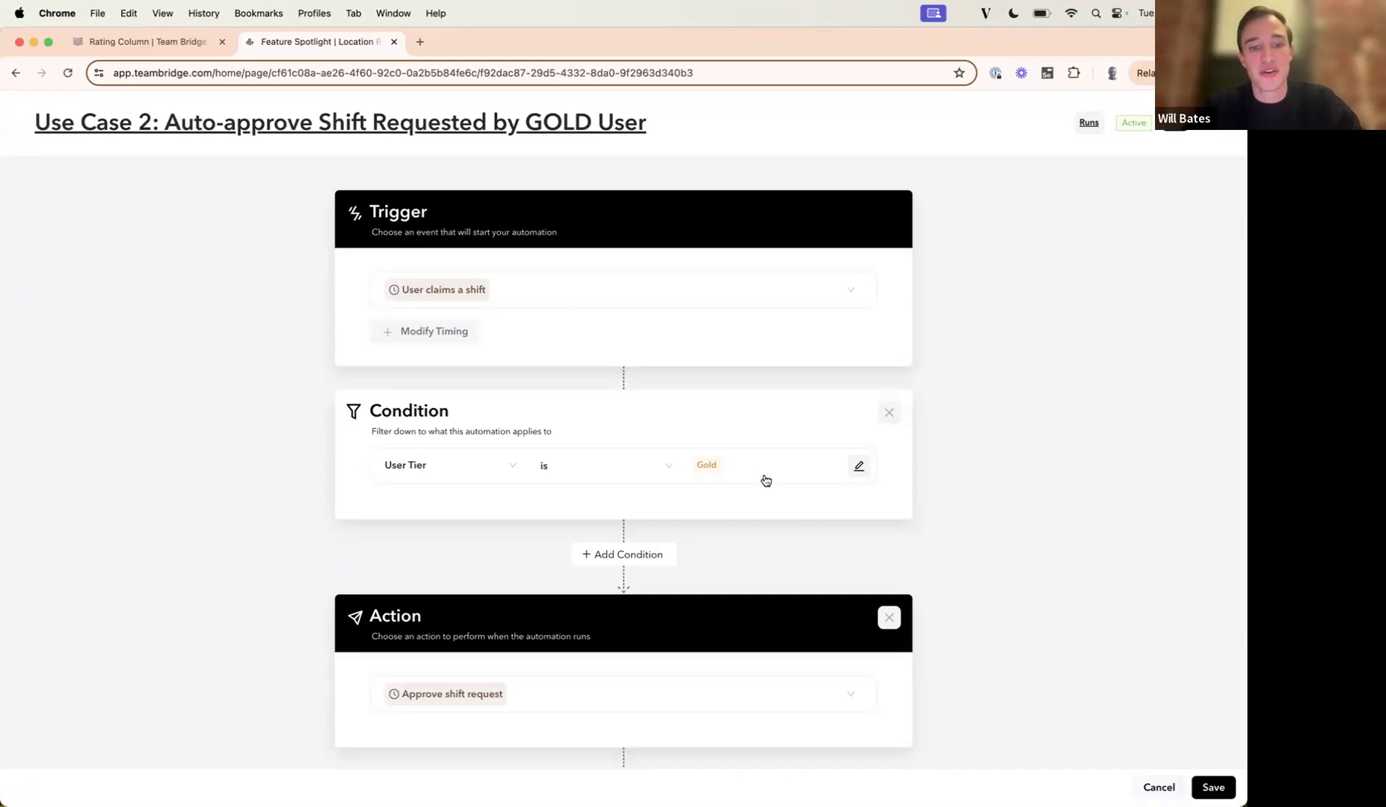
scroll(423, 598, down, 2)
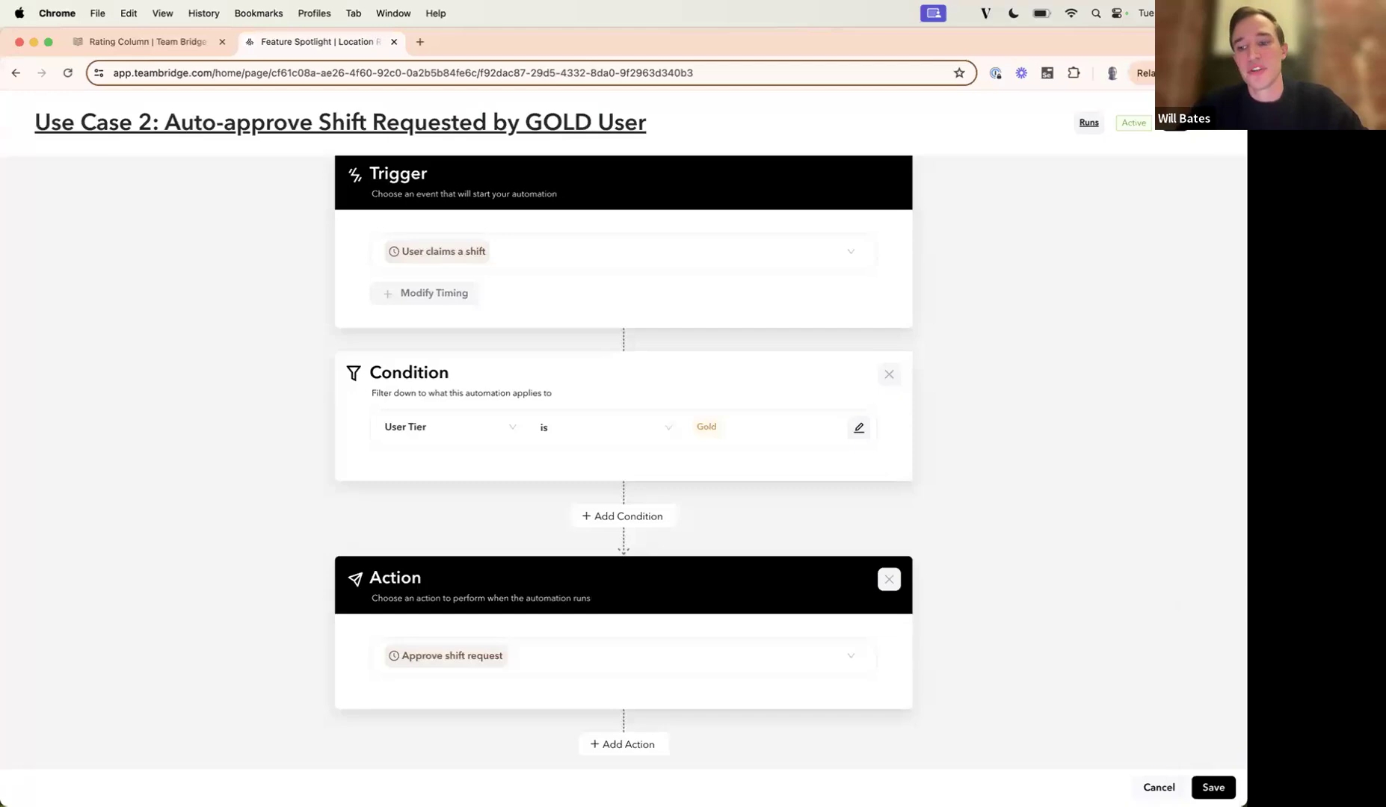
click(1159, 787)
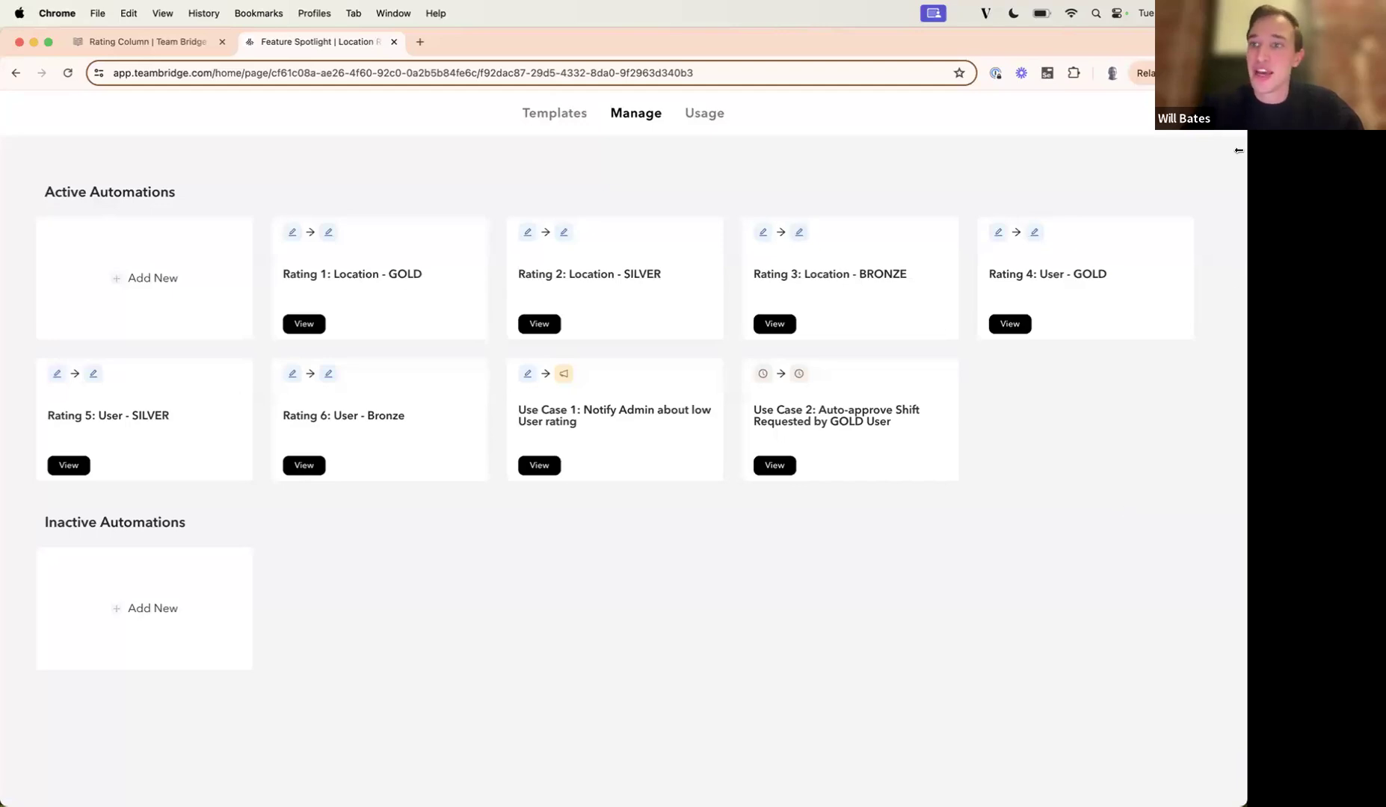
click(1225, 115)
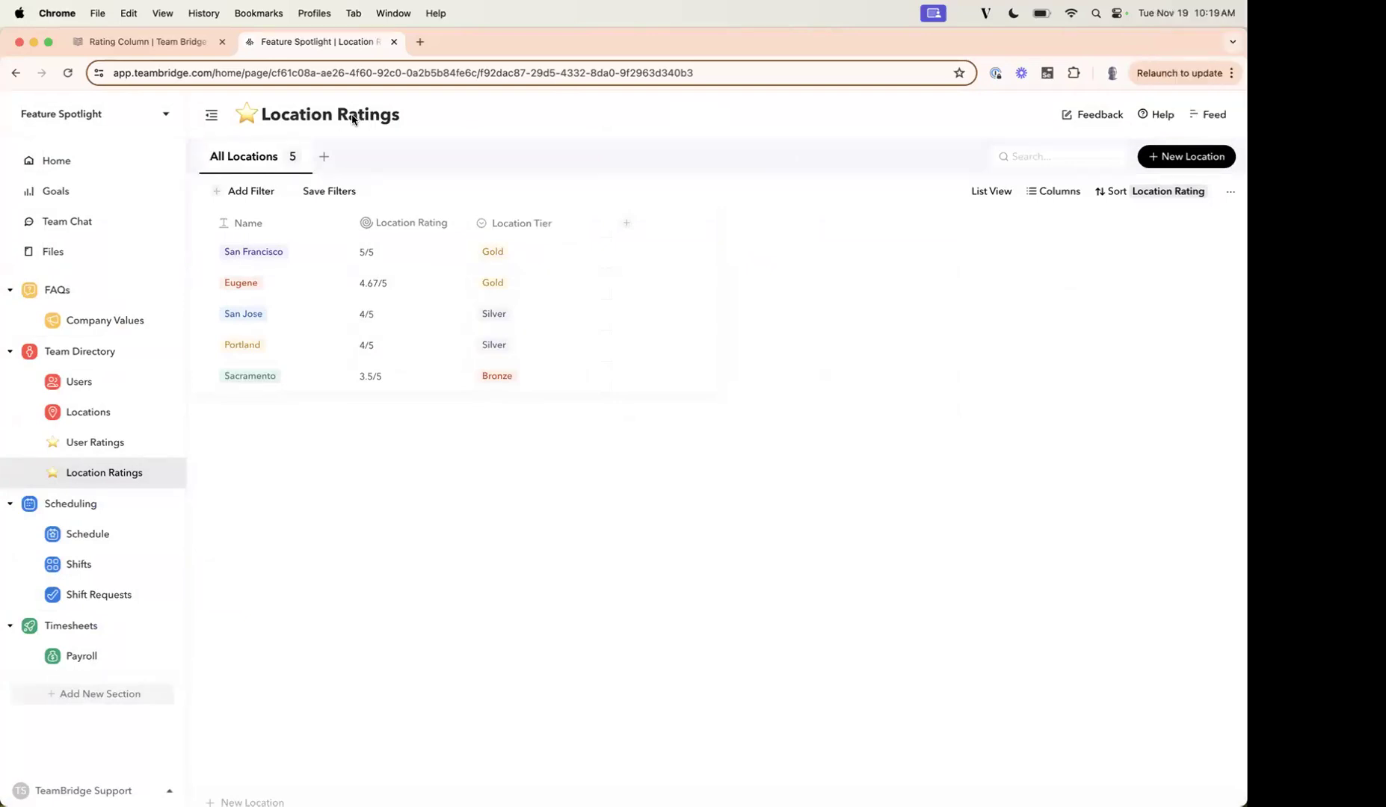
key(XF86AudioMute)
click(494, 145)
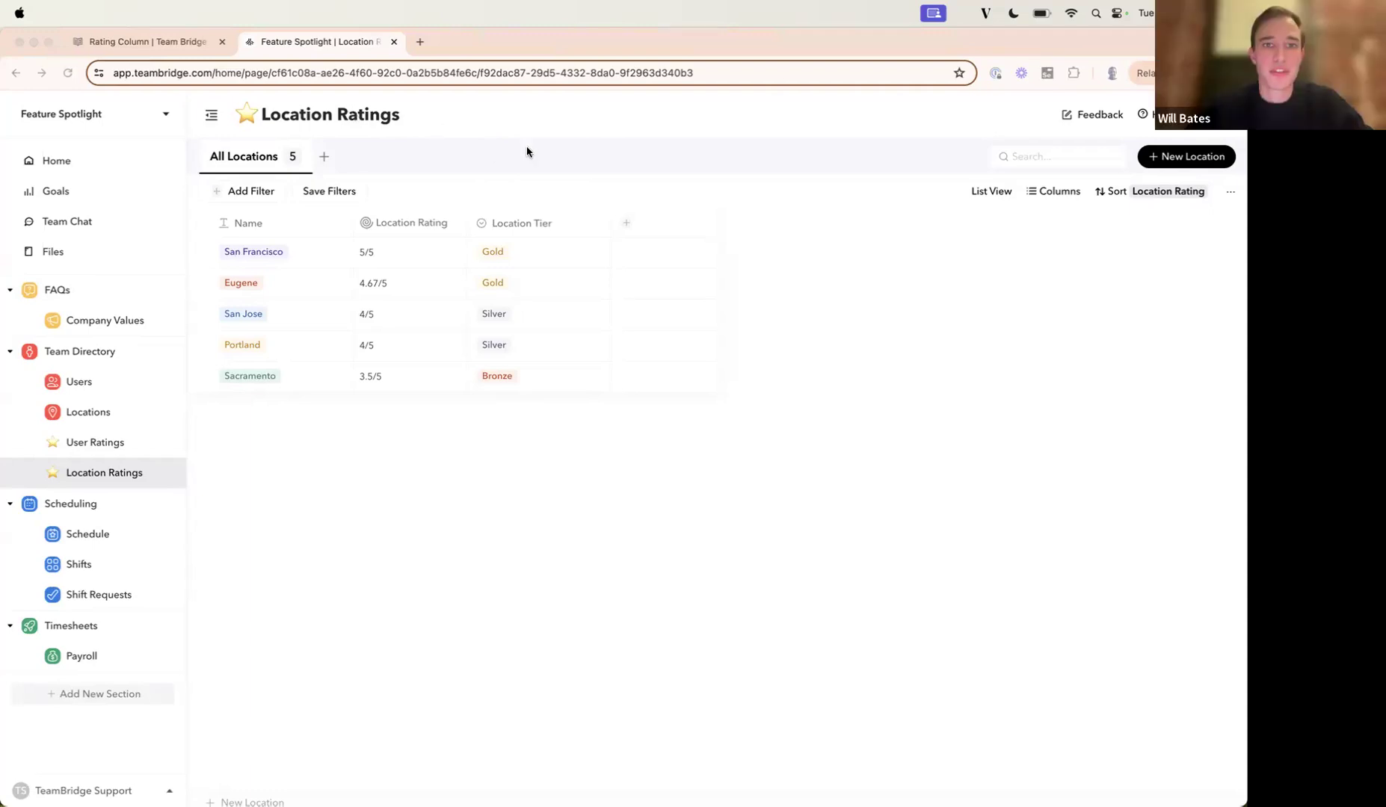
click(828, 299)
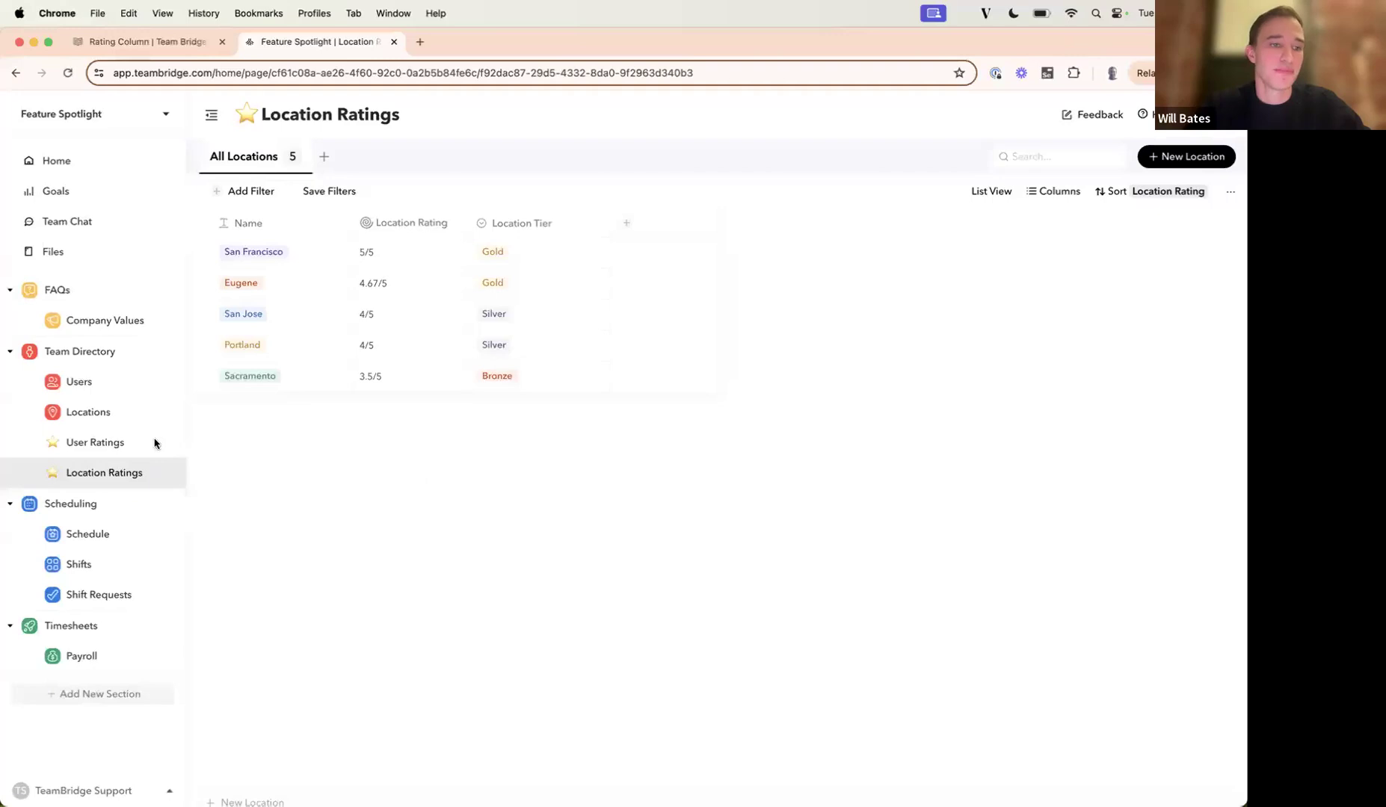
On the User Ratings page, start a Rollup column counting Shifts, add a filter, and examine the fields available for filtering.
click(126, 445)
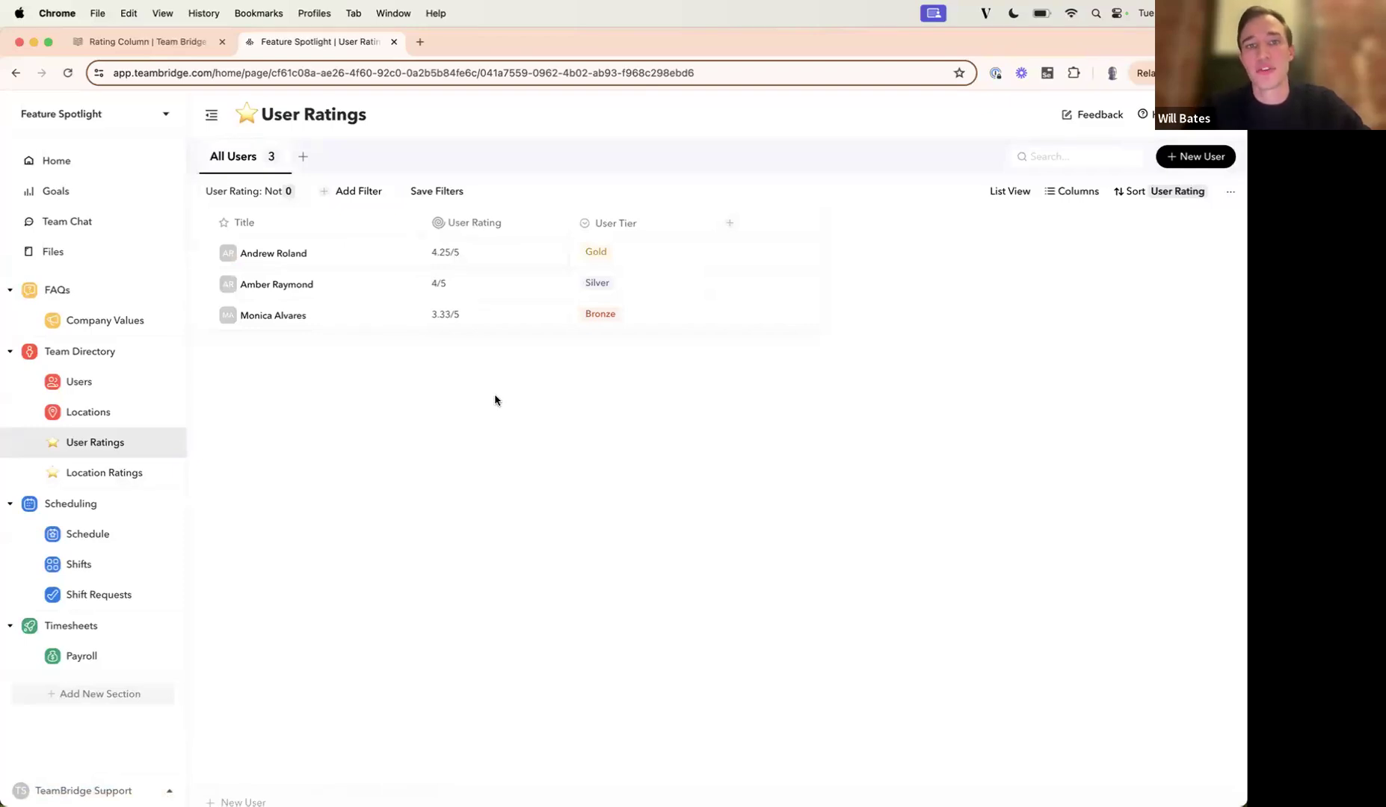
click(730, 223)
click(627, 433)
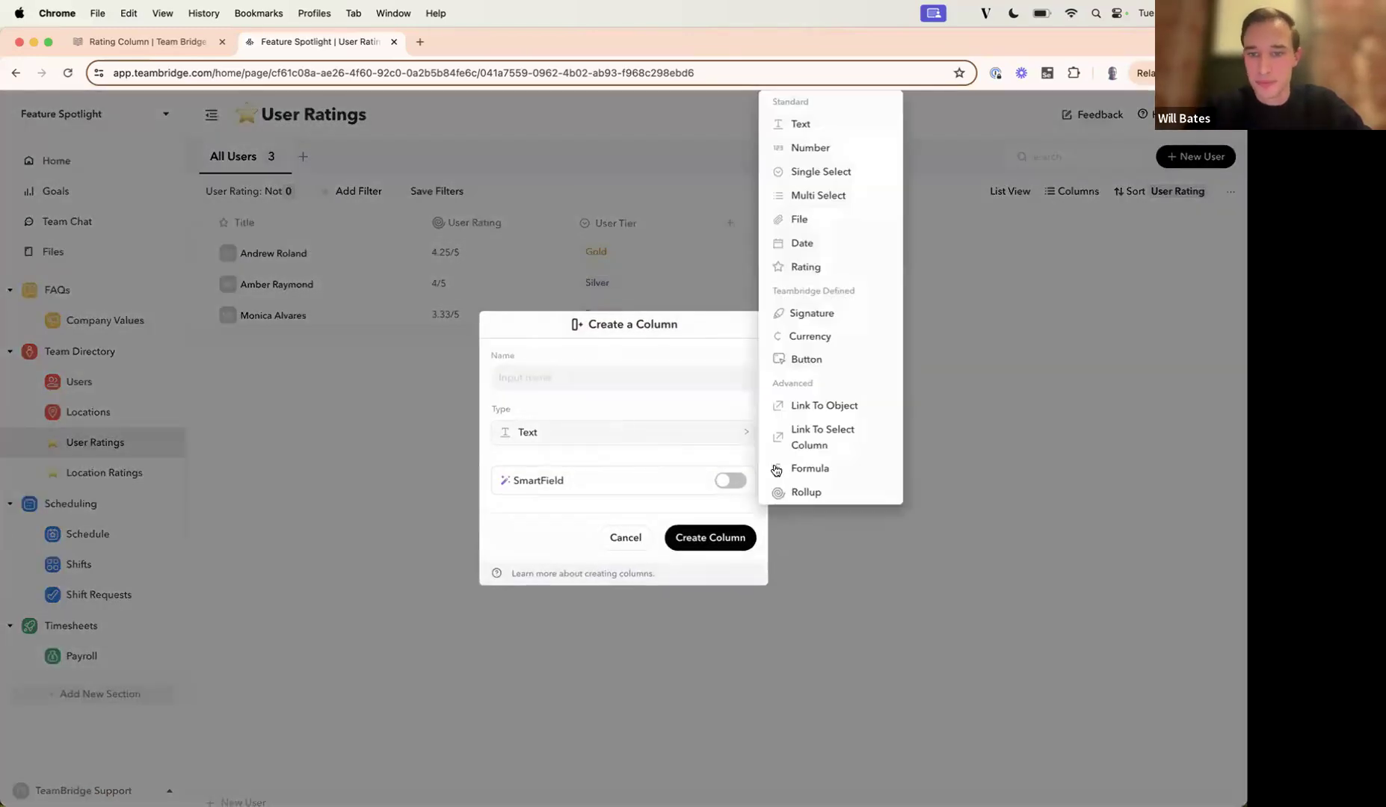
click(792, 492)
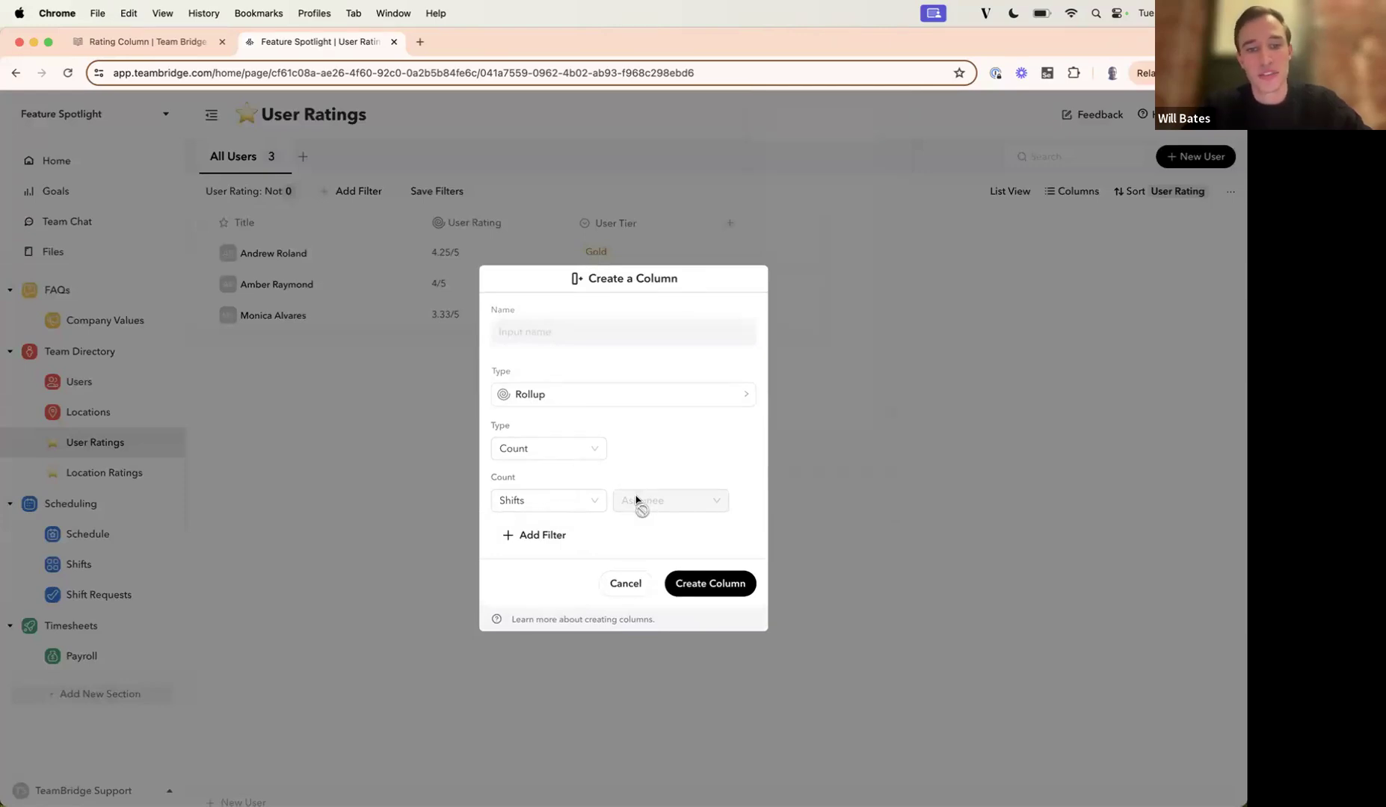
click(541, 535)
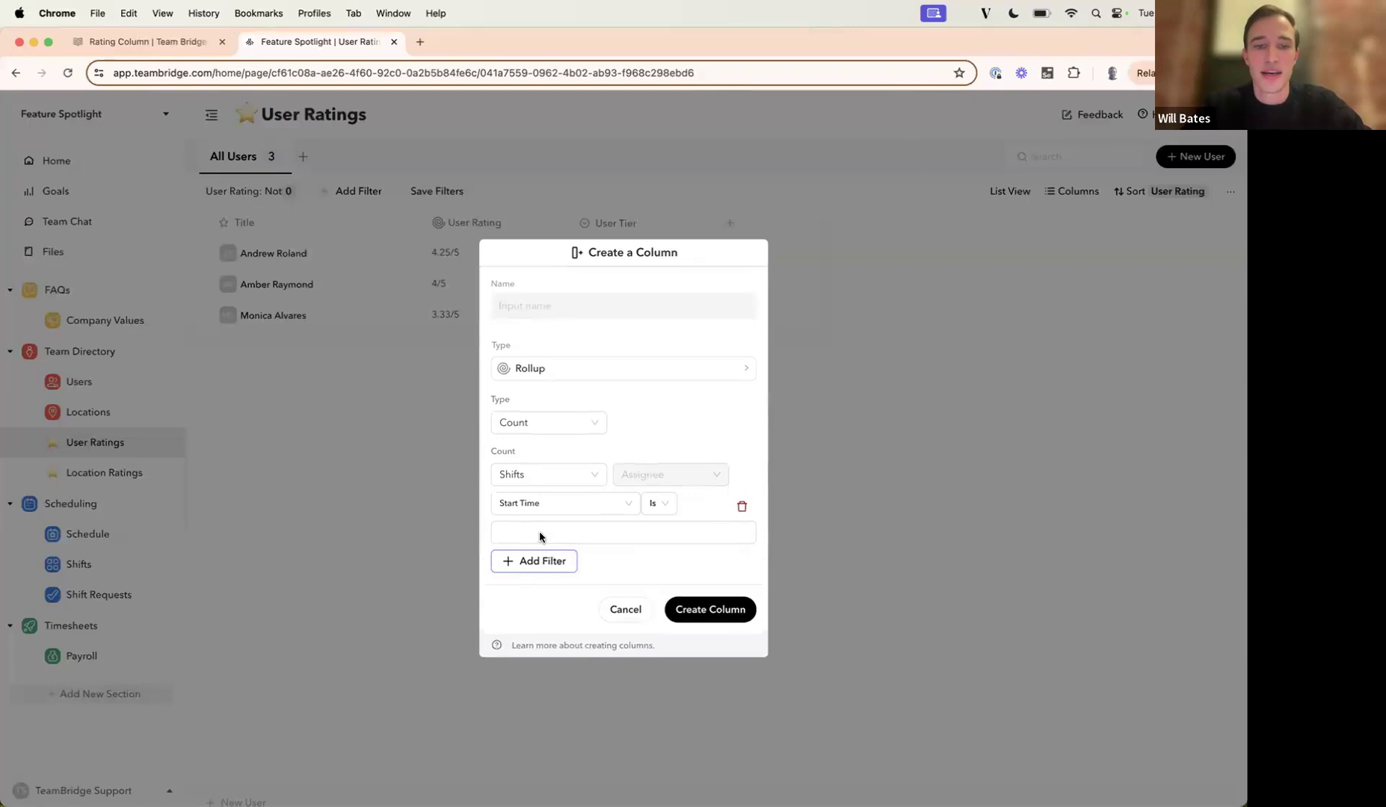
click(551, 504)
scroll(553, 584, down, 1)
scroll(553, 583, down, 10)
scroll(553, 584, down, 1)
scroll(550, 577, up, 15)
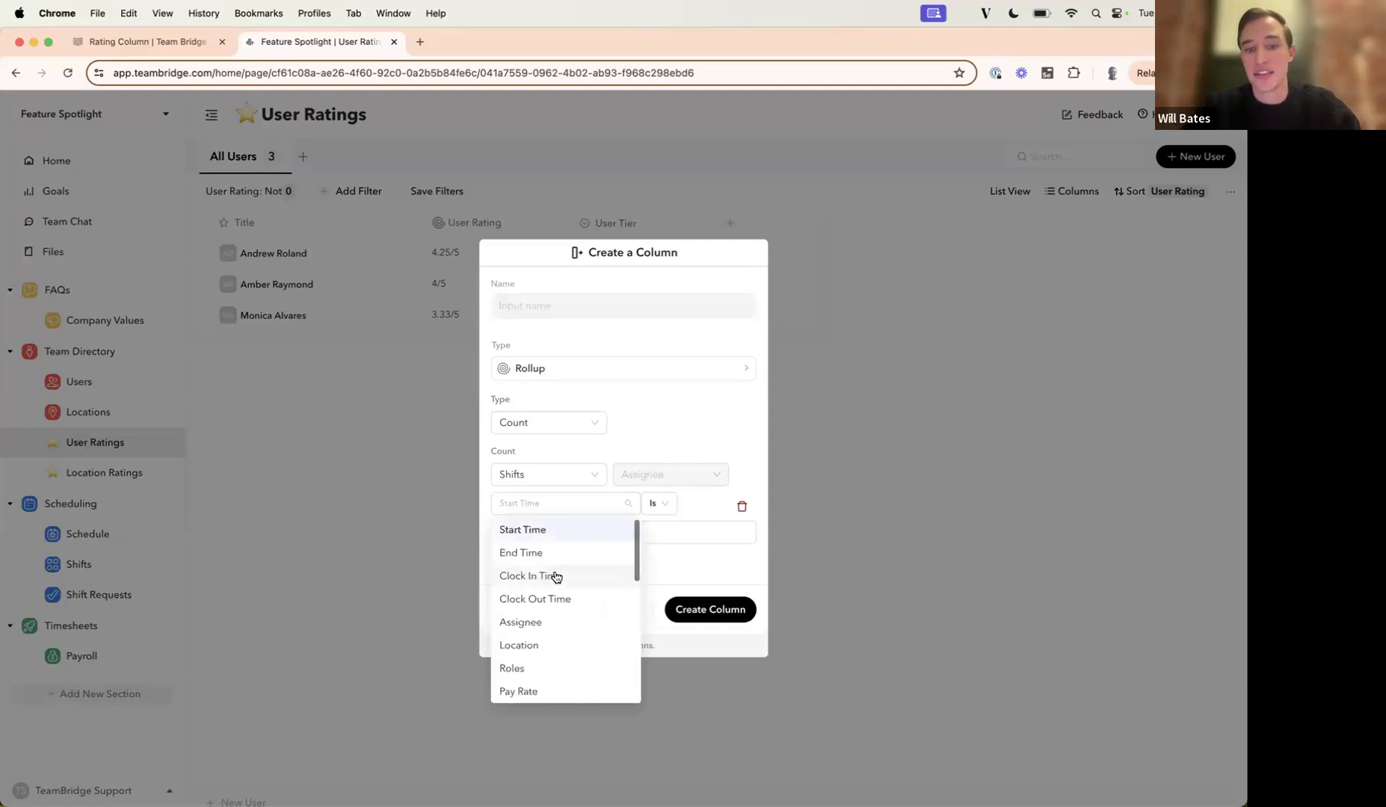
click(644, 436)
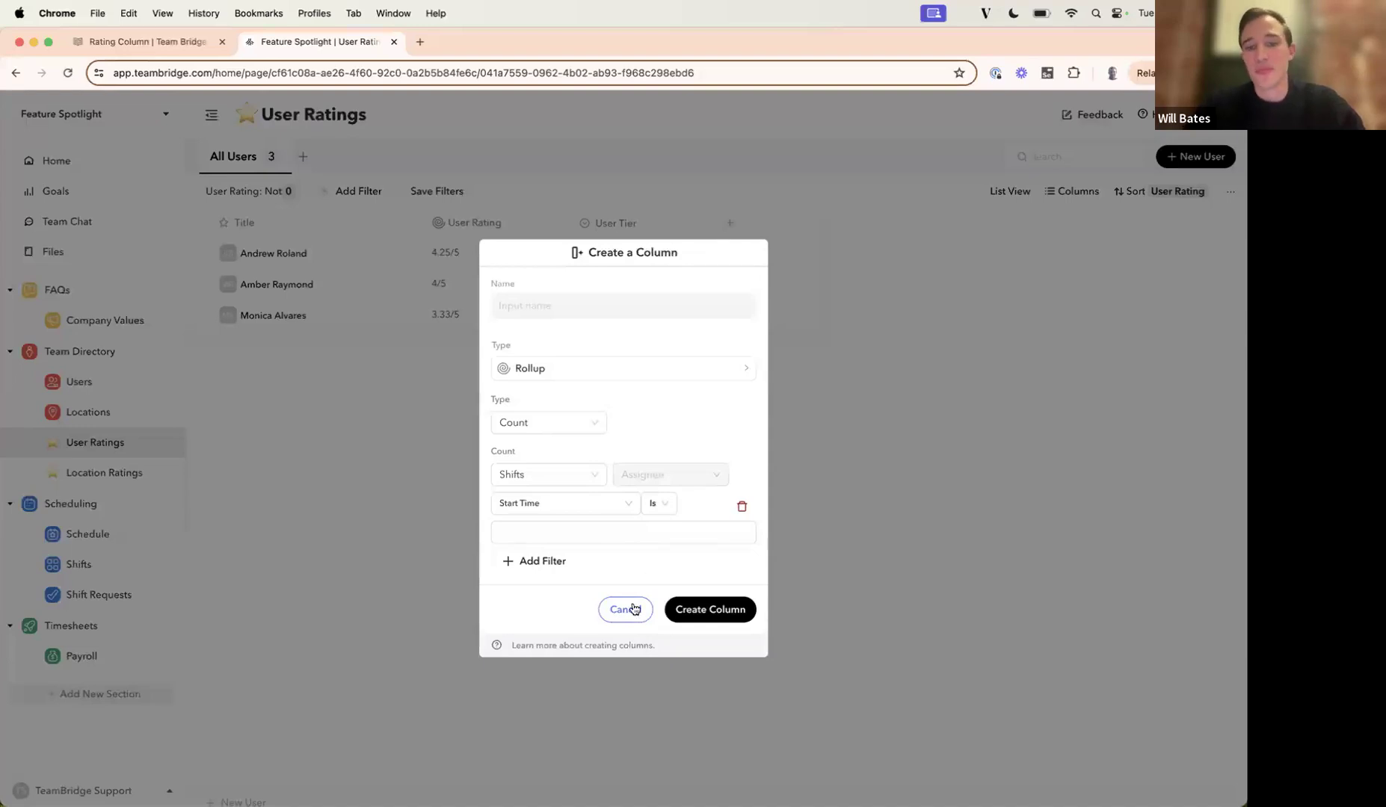
Limit the rollup's counted shifts to those with a Start Time in Last Month.
click(655, 535)
click(657, 520)
click(656, 516)
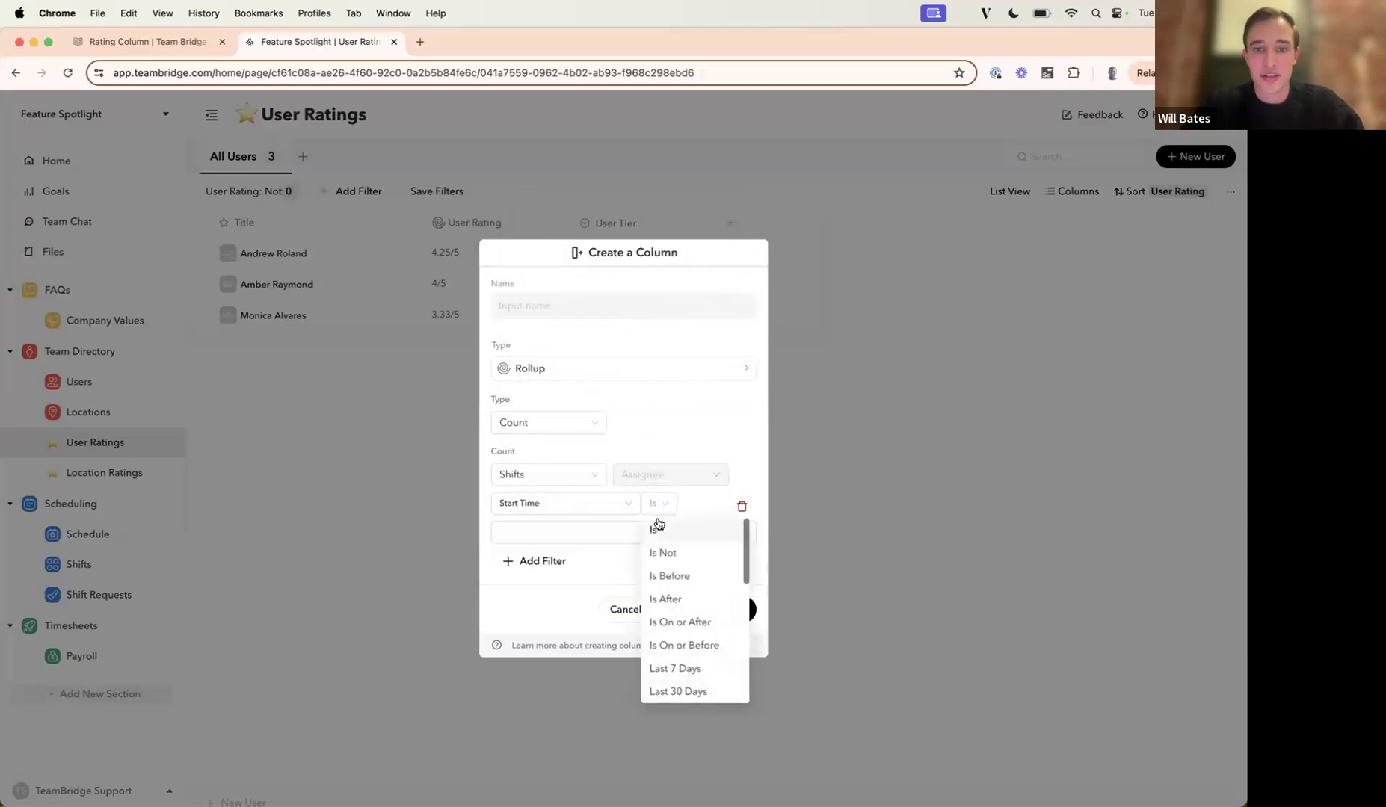
scroll(664, 568, down, 5)
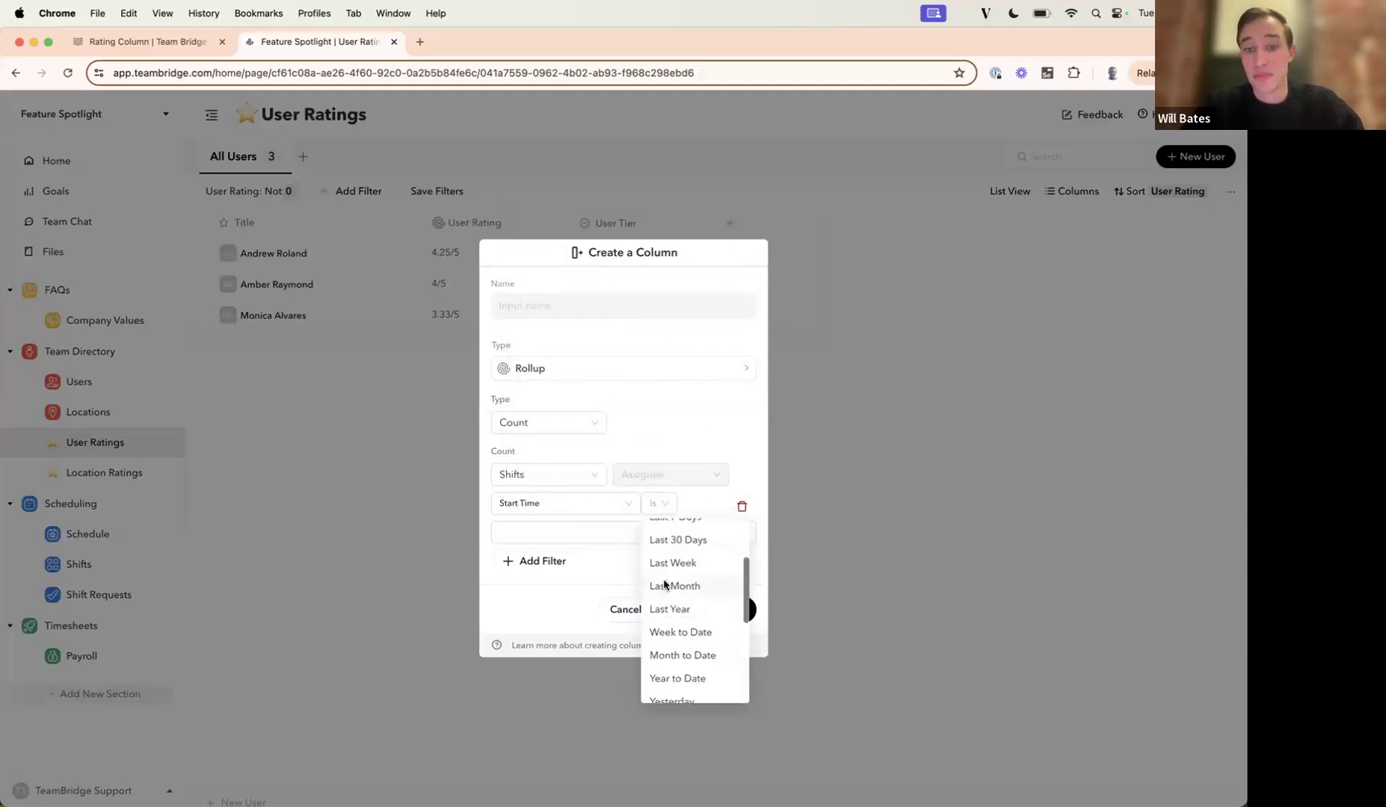
click(666, 587)
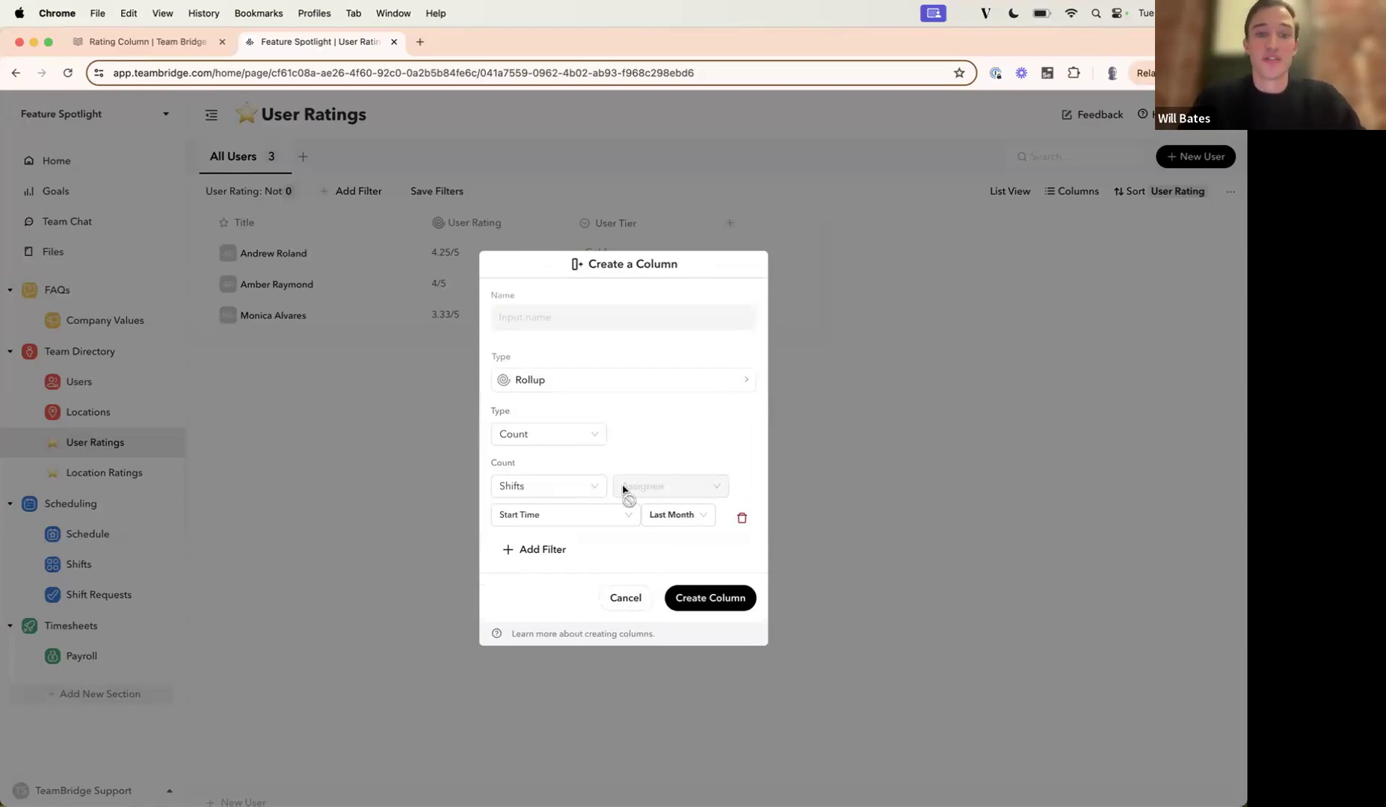
Examine the calculation types offered for the rollup, and cancel the new column.
click(534, 443)
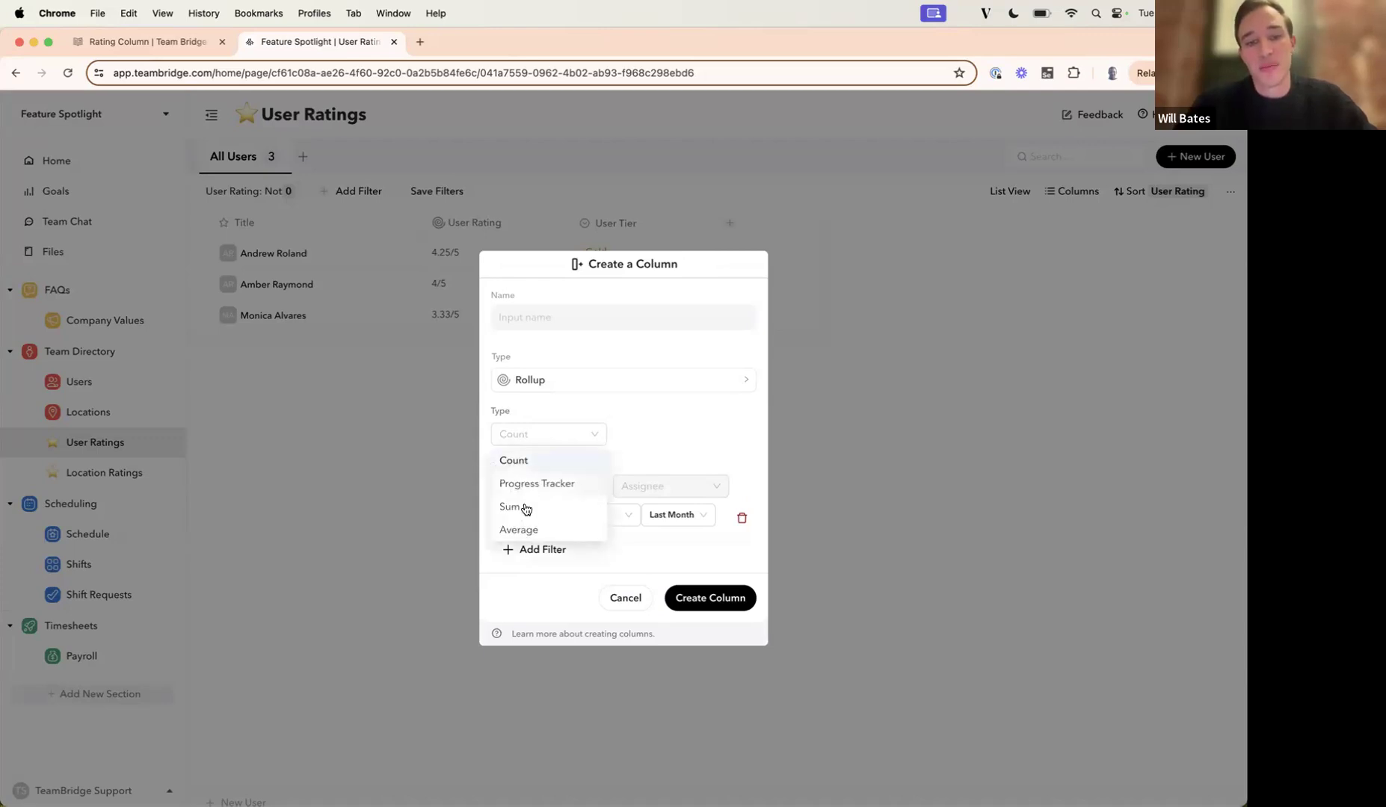
click(691, 408)
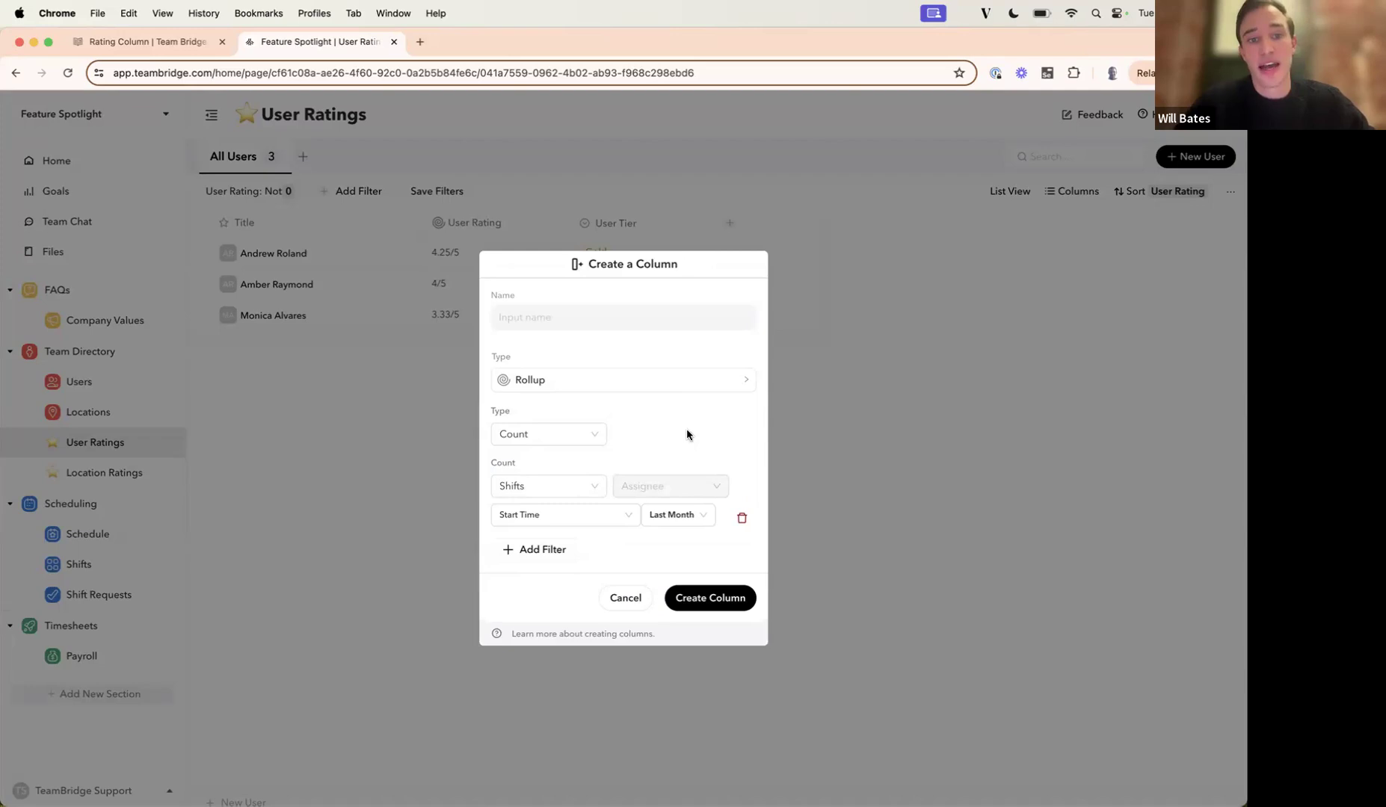
click(626, 603)
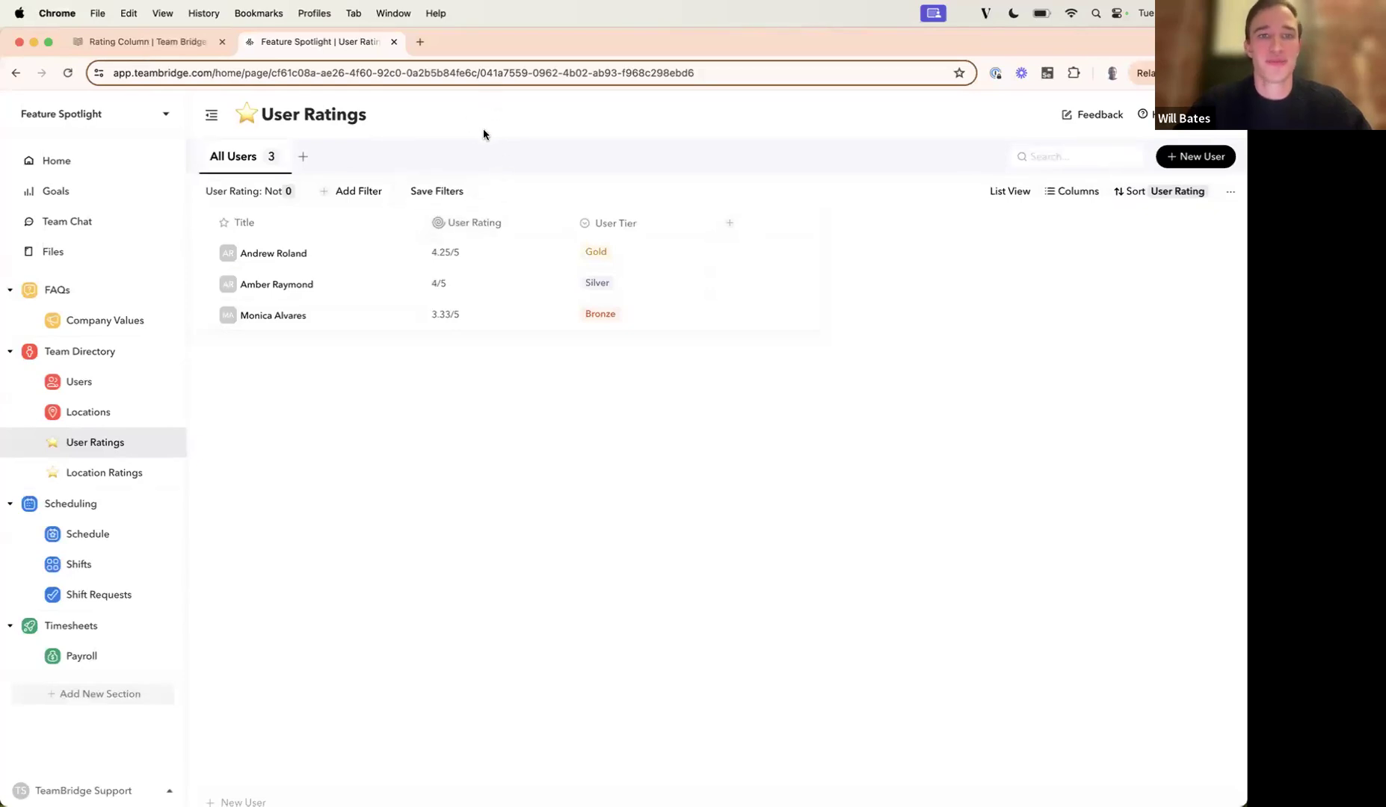
Examine the comparison operators available for the User Rating filter on the All Users view.
click(267, 194)
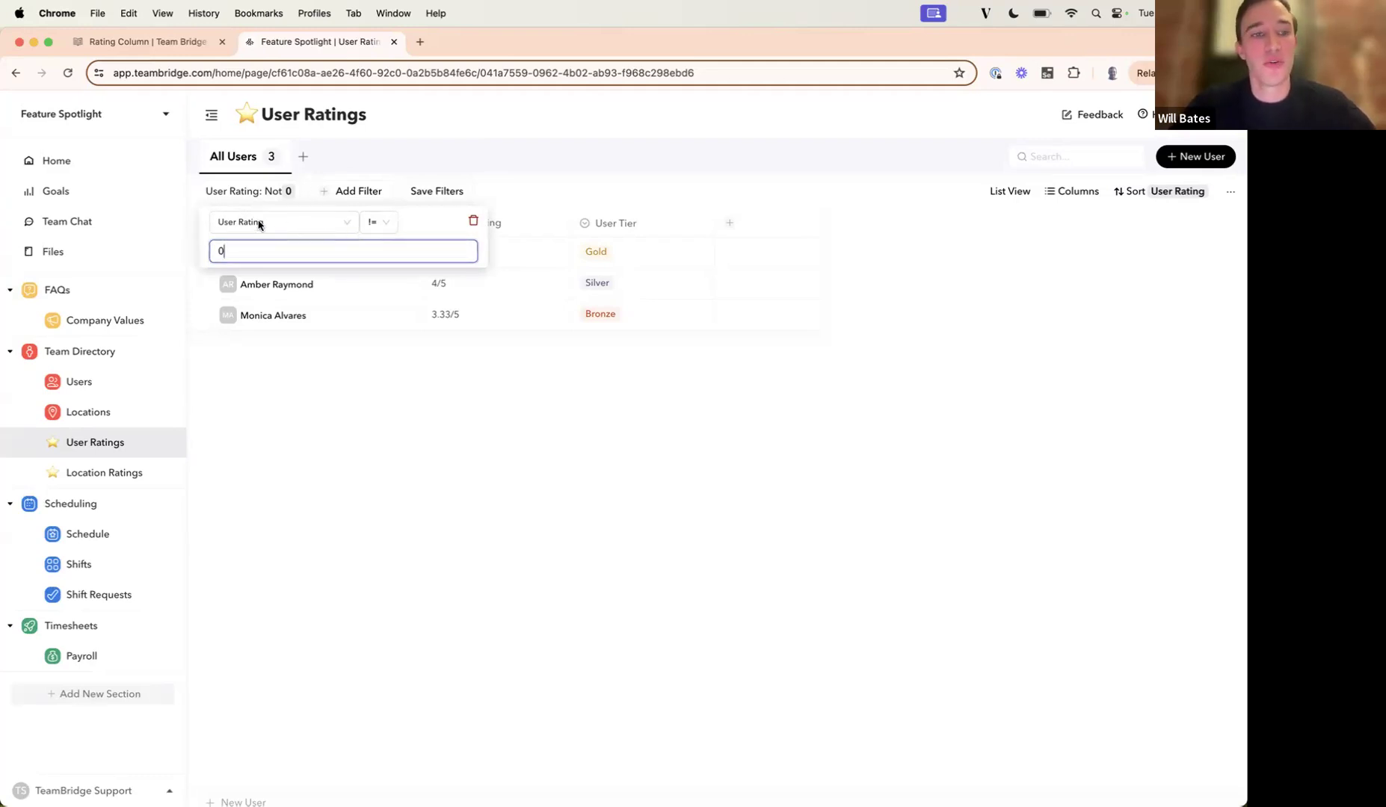
click(370, 229)
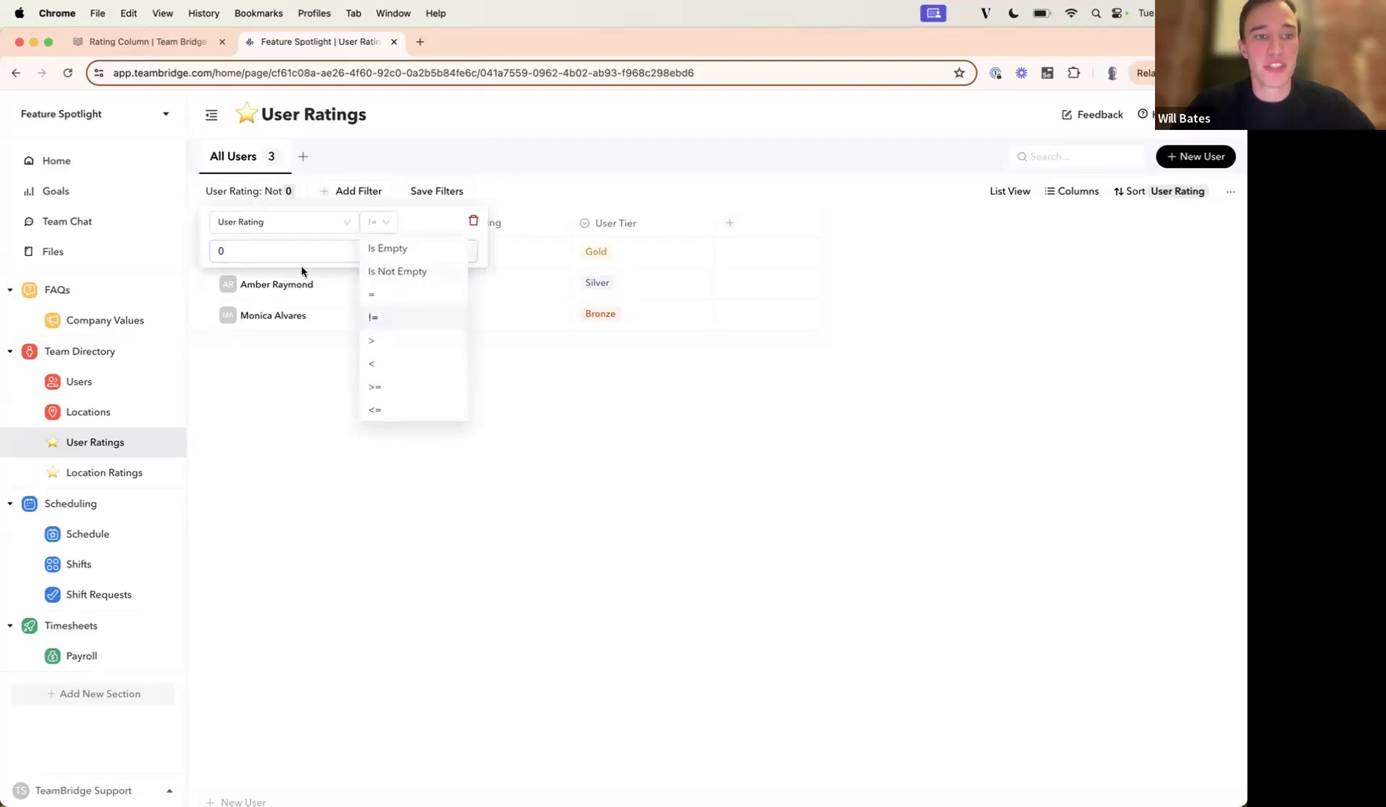
click(305, 445)
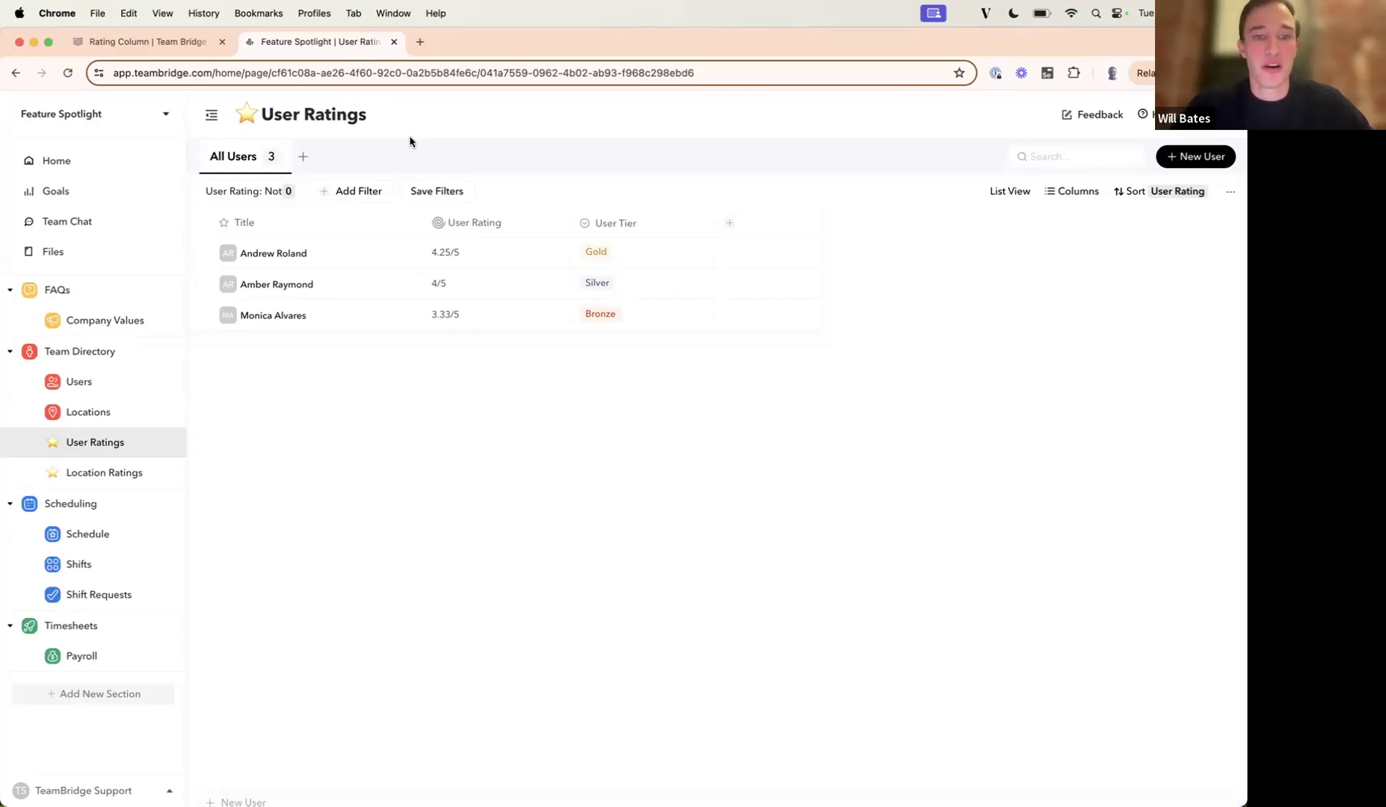
Show the Home dashboard, and open the November 2024 Product Updates article from the Team Bridge Help Center's Release Notes.
click(66, 165)
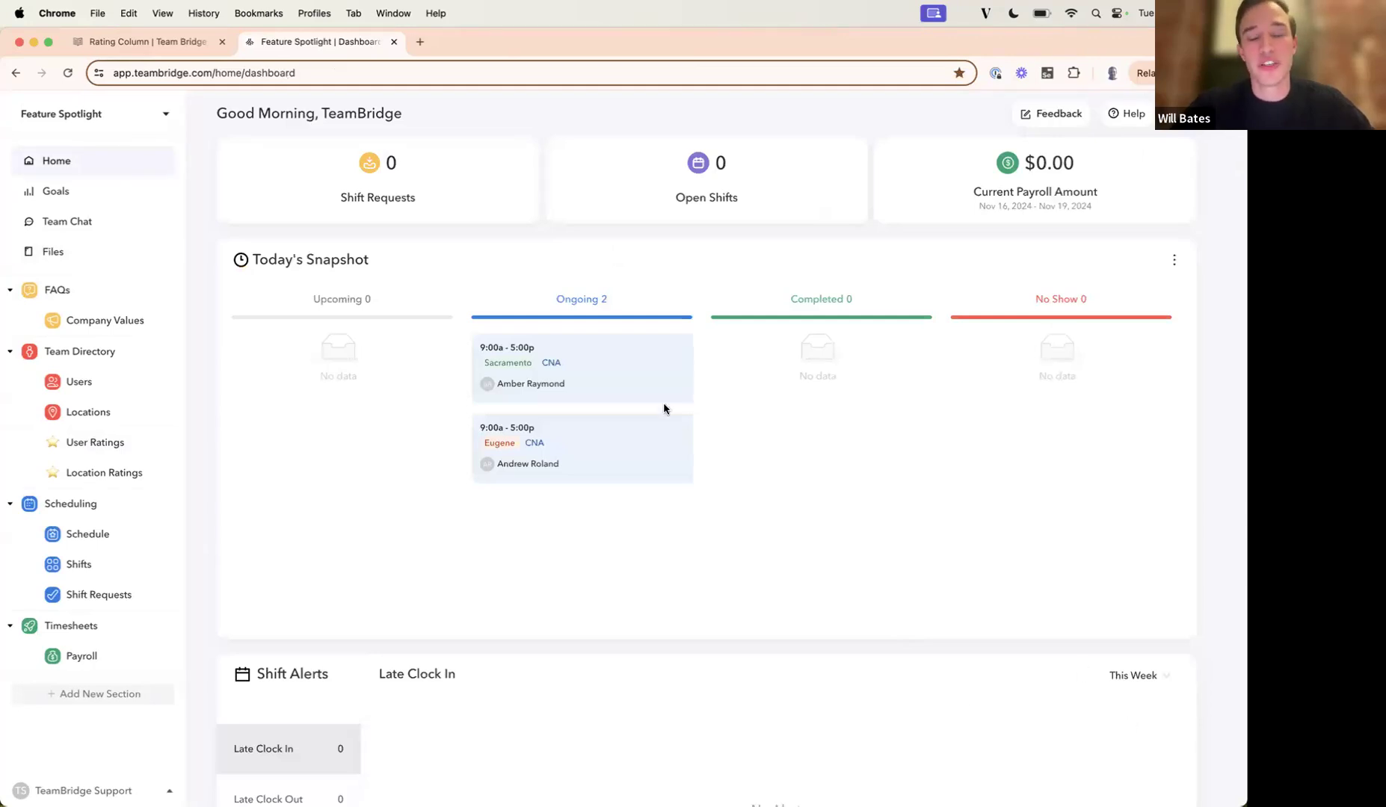
click(164, 42)
scroll(272, 322, up, 2)
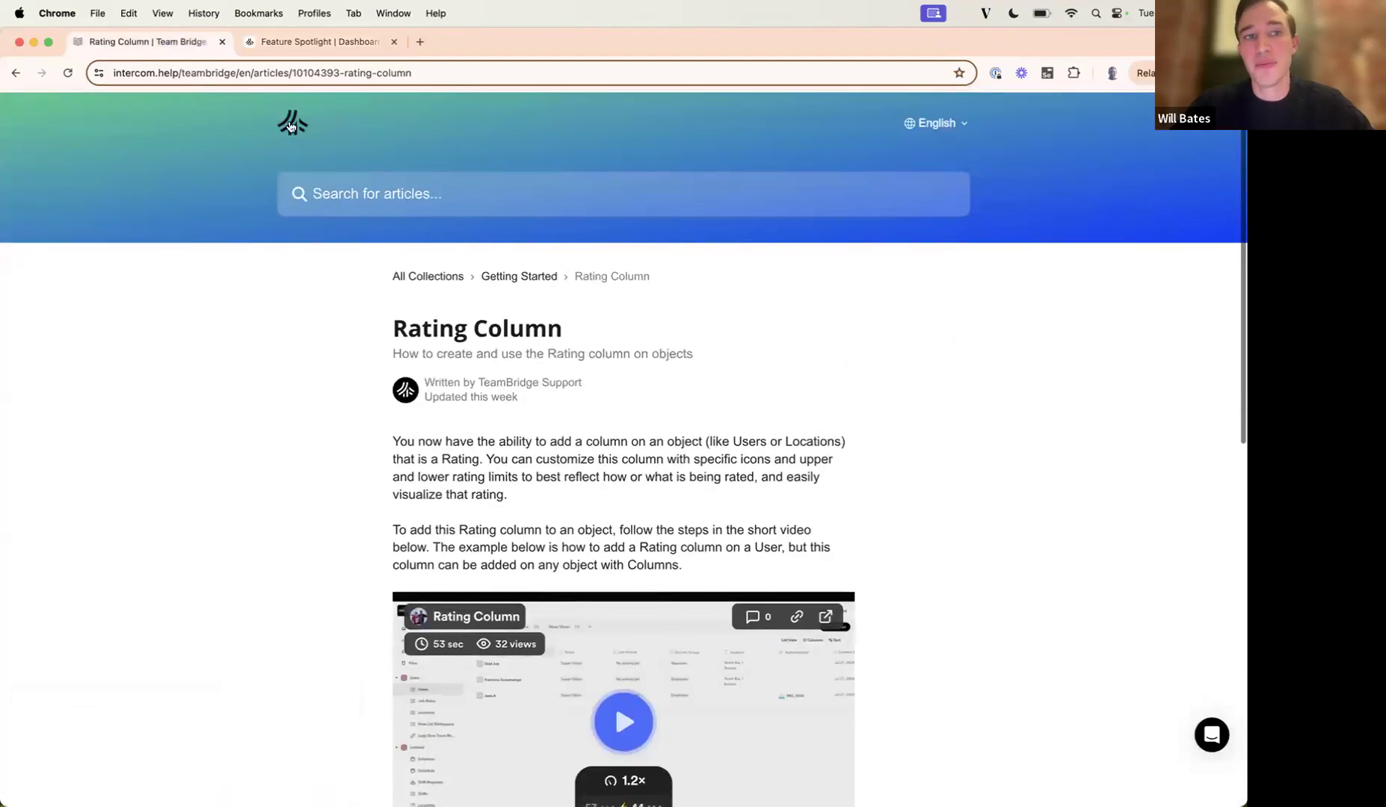
click(291, 124)
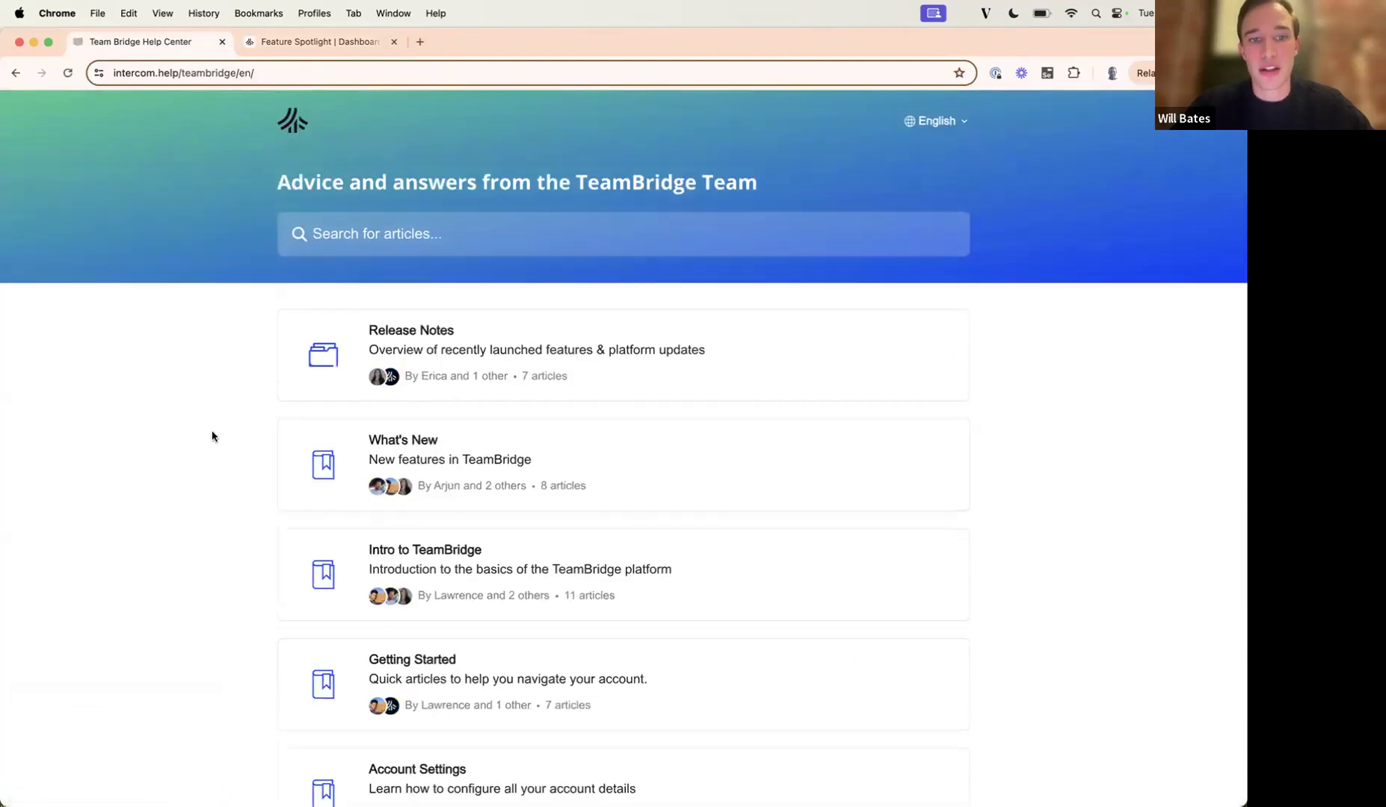
click(383, 352)
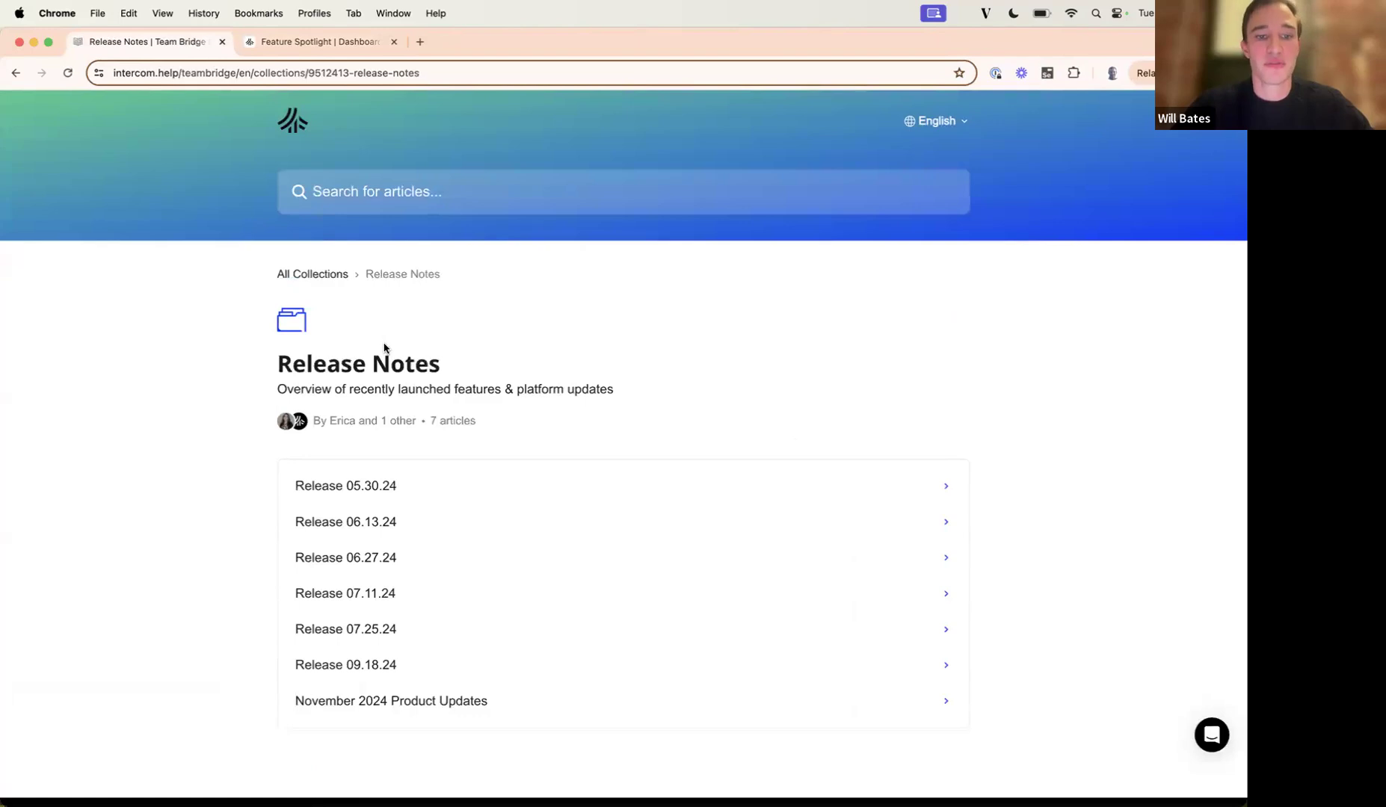
click(396, 704)
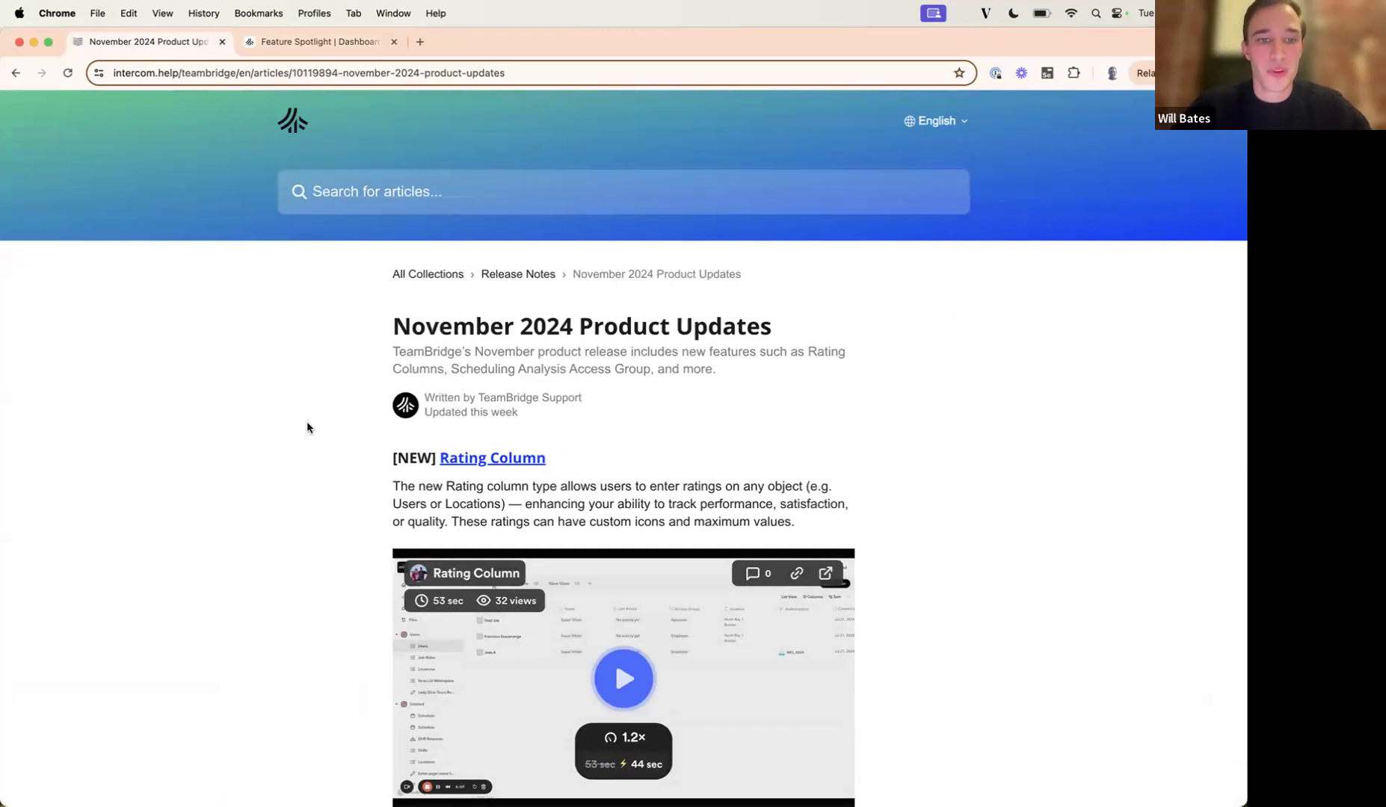
Review the features described in the November 2024 Product Updates article, from Rating Column to the mobile shift display and date picker.
scroll(307, 428, down, 1)
click(493, 131)
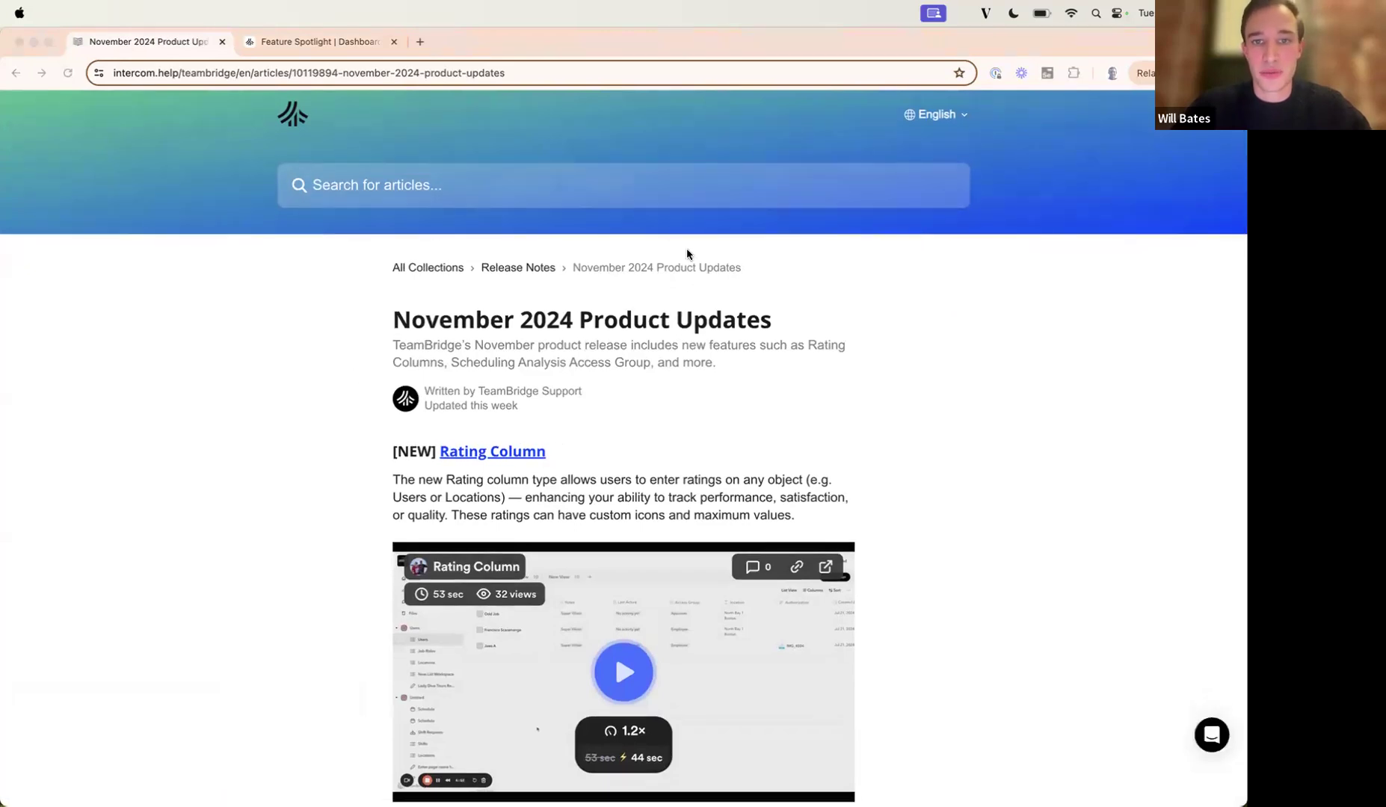
scroll(227, 396, down, 3)
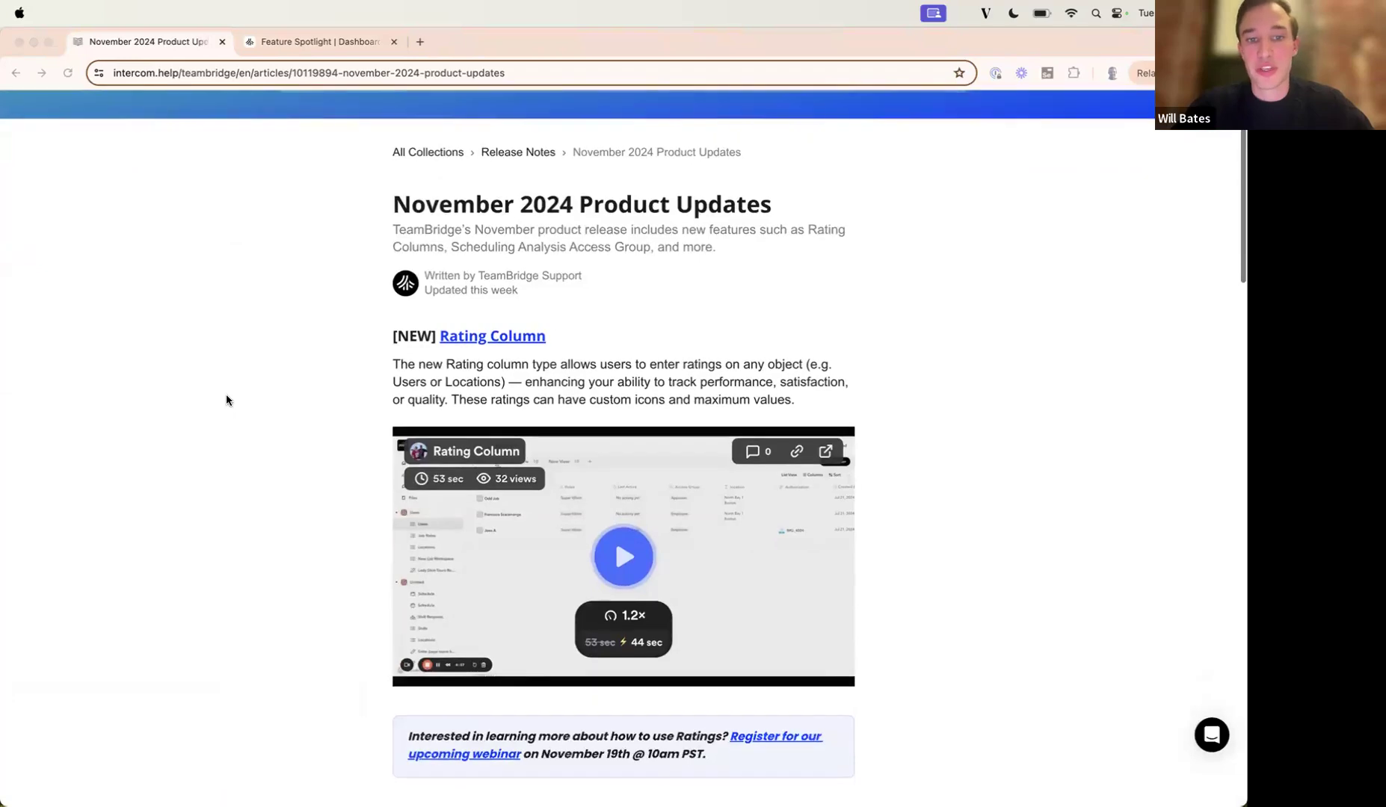
scroll(226, 396, down, 10)
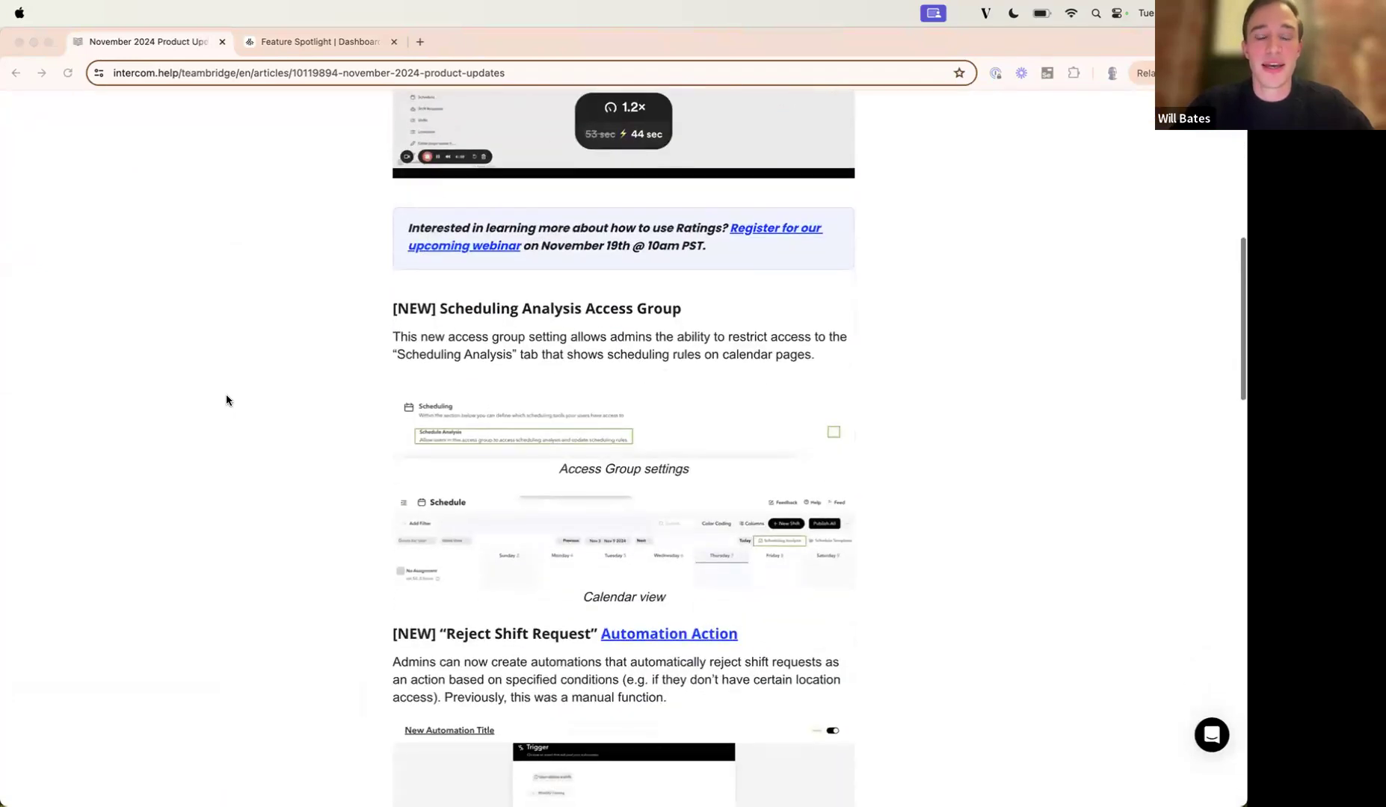
scroll(227, 400, down, 2)
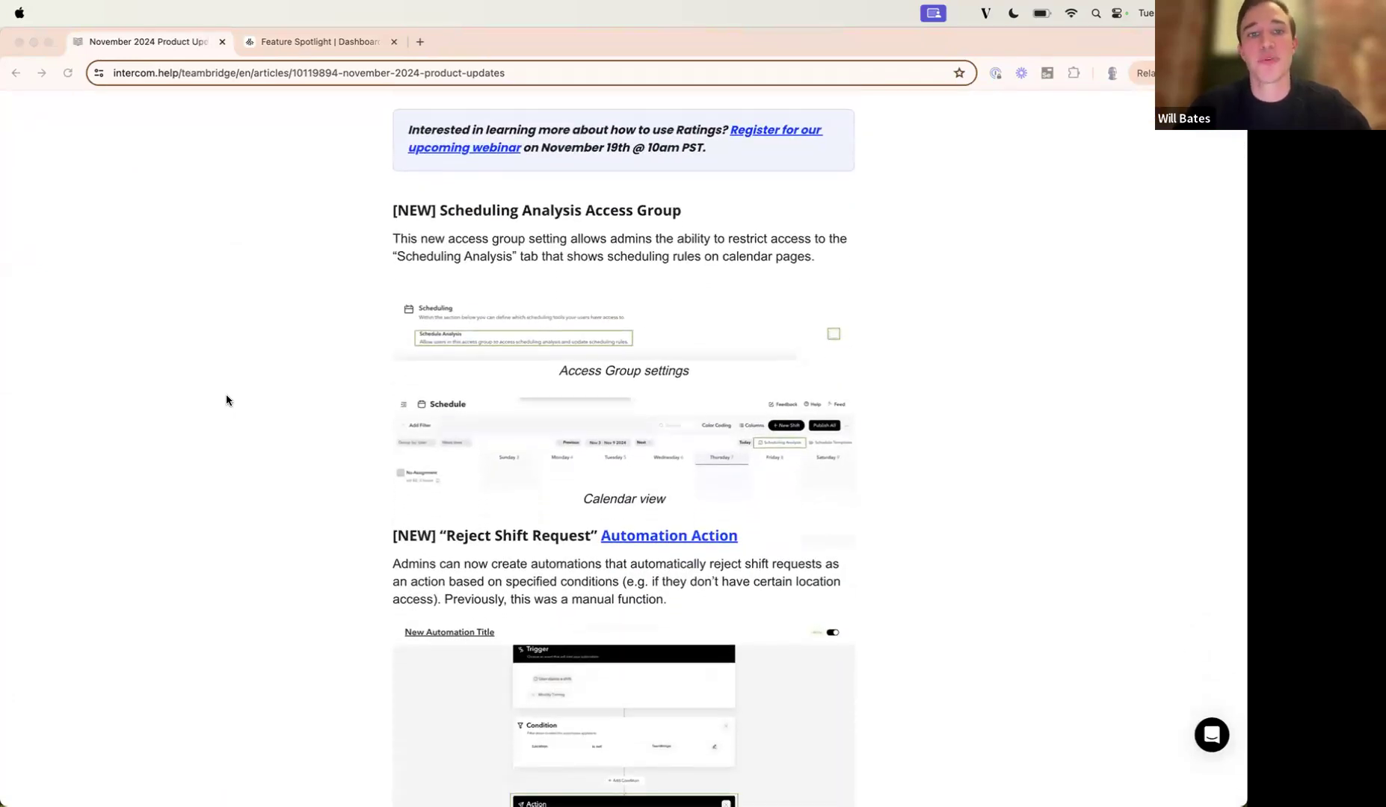
scroll(226, 400, down, 6)
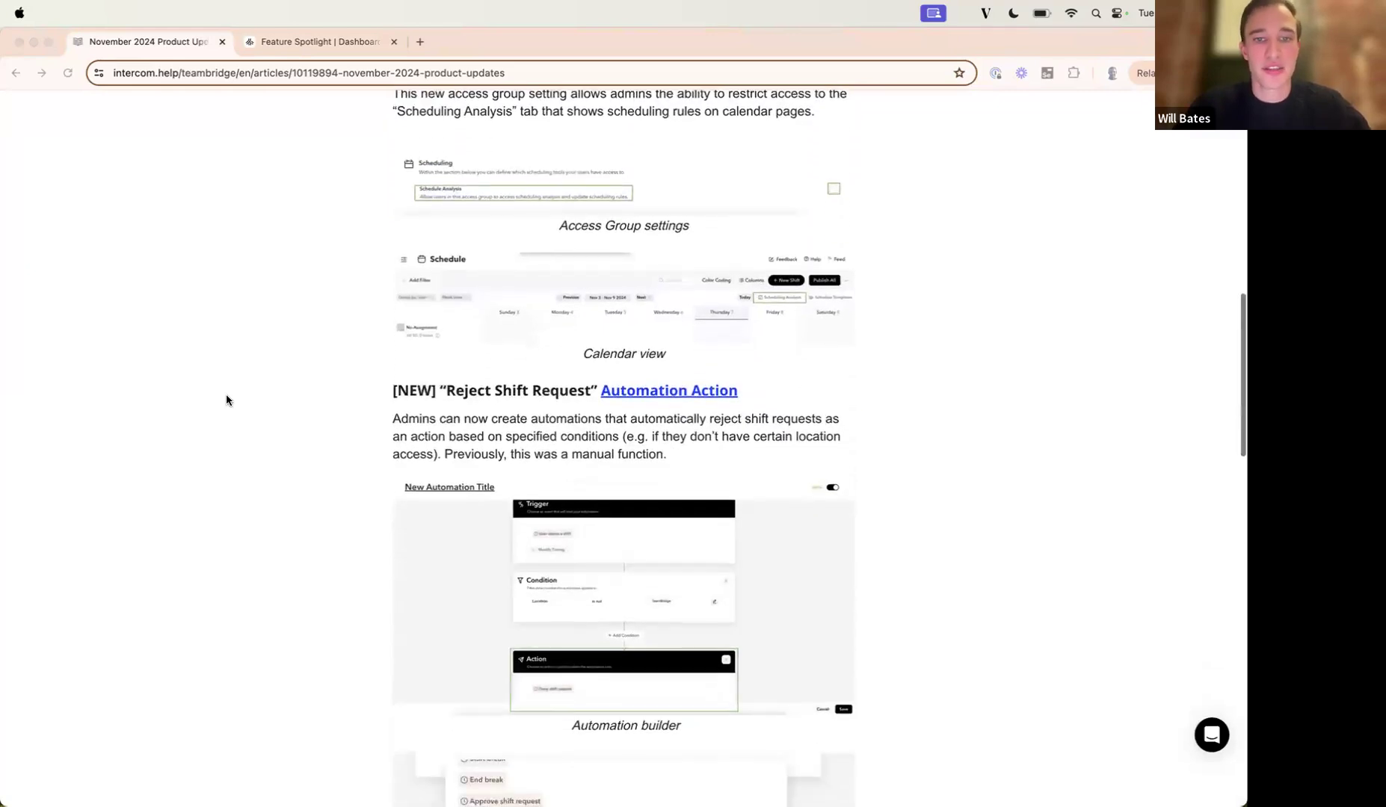
scroll(227, 400, down, 7)
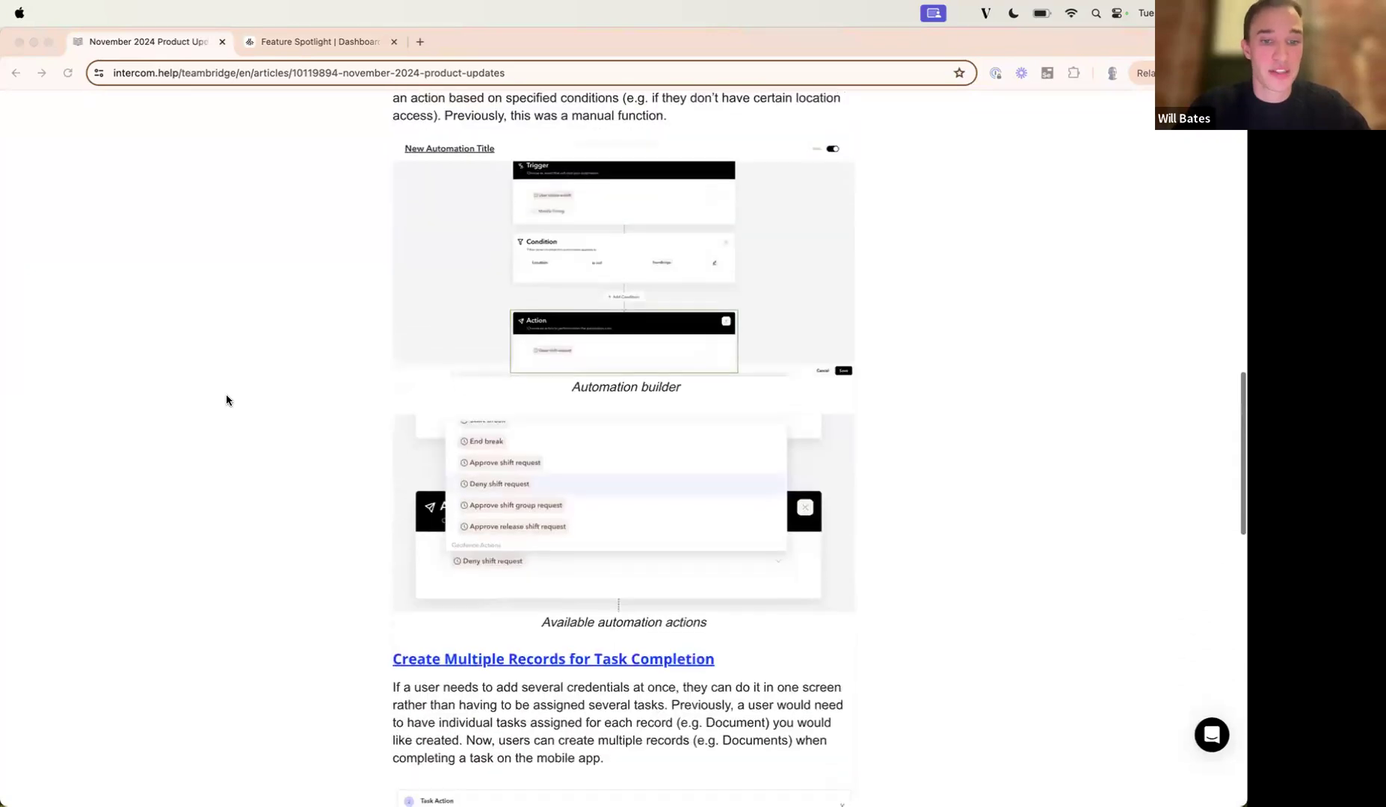
scroll(227, 399, down, 4)
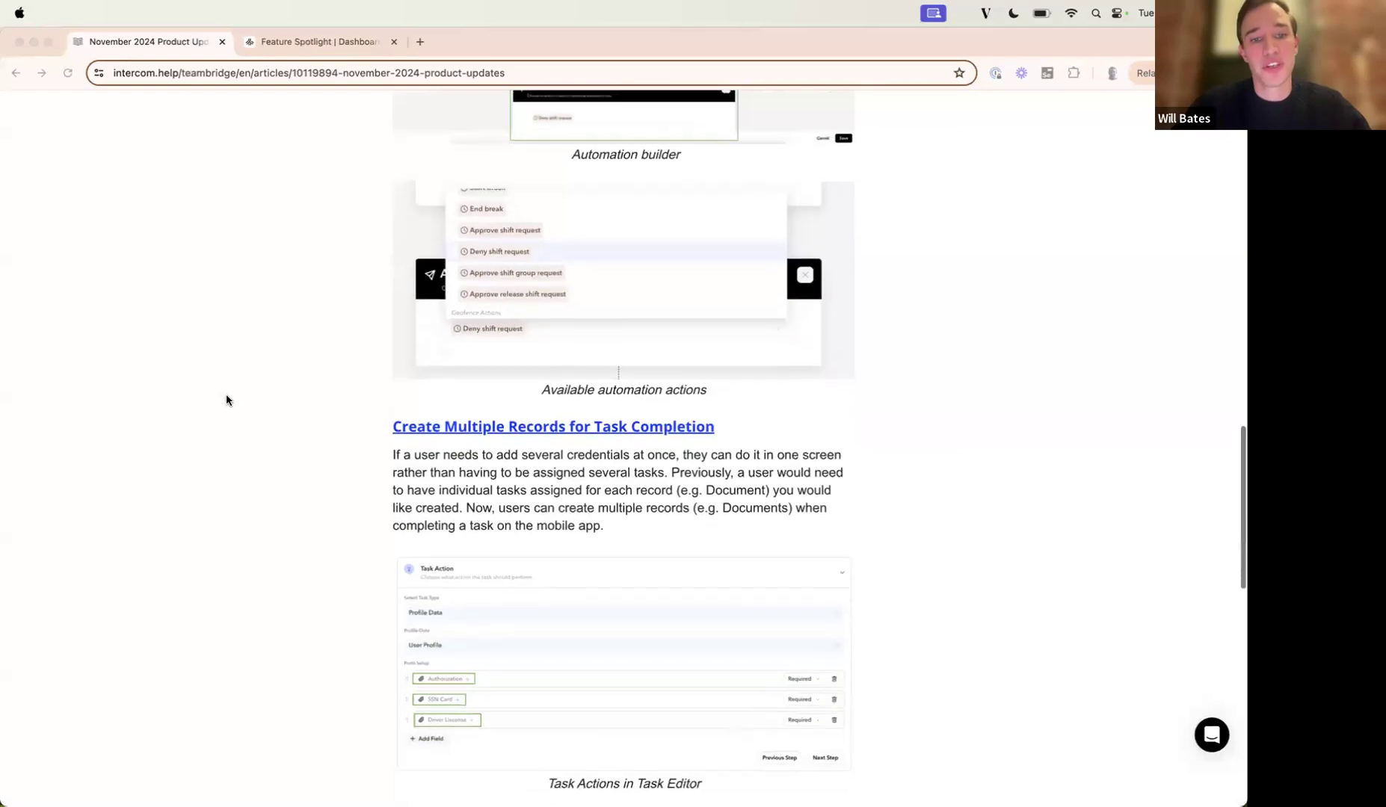
scroll(226, 400, down, 6)
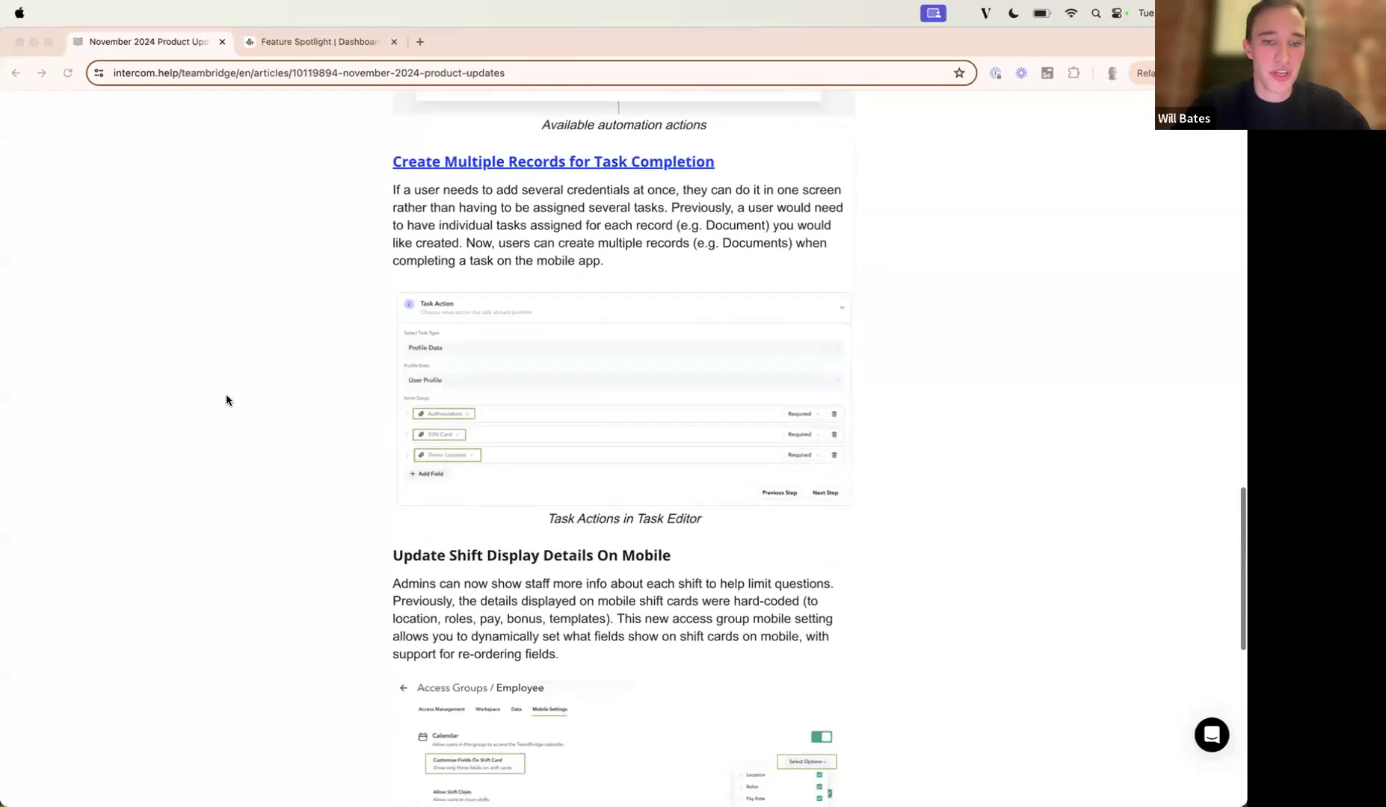
scroll(226, 400, down, 2)
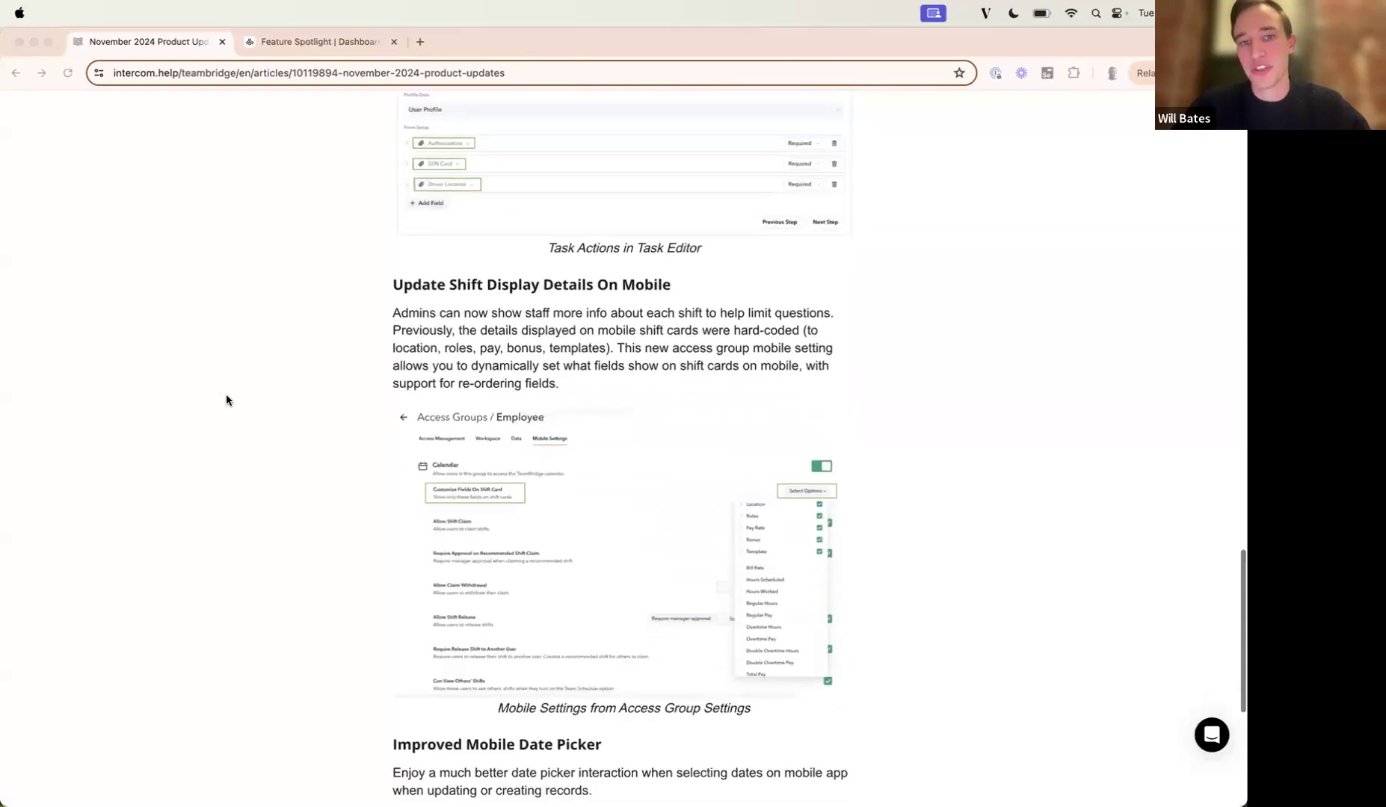
scroll(227, 400, up, 20)
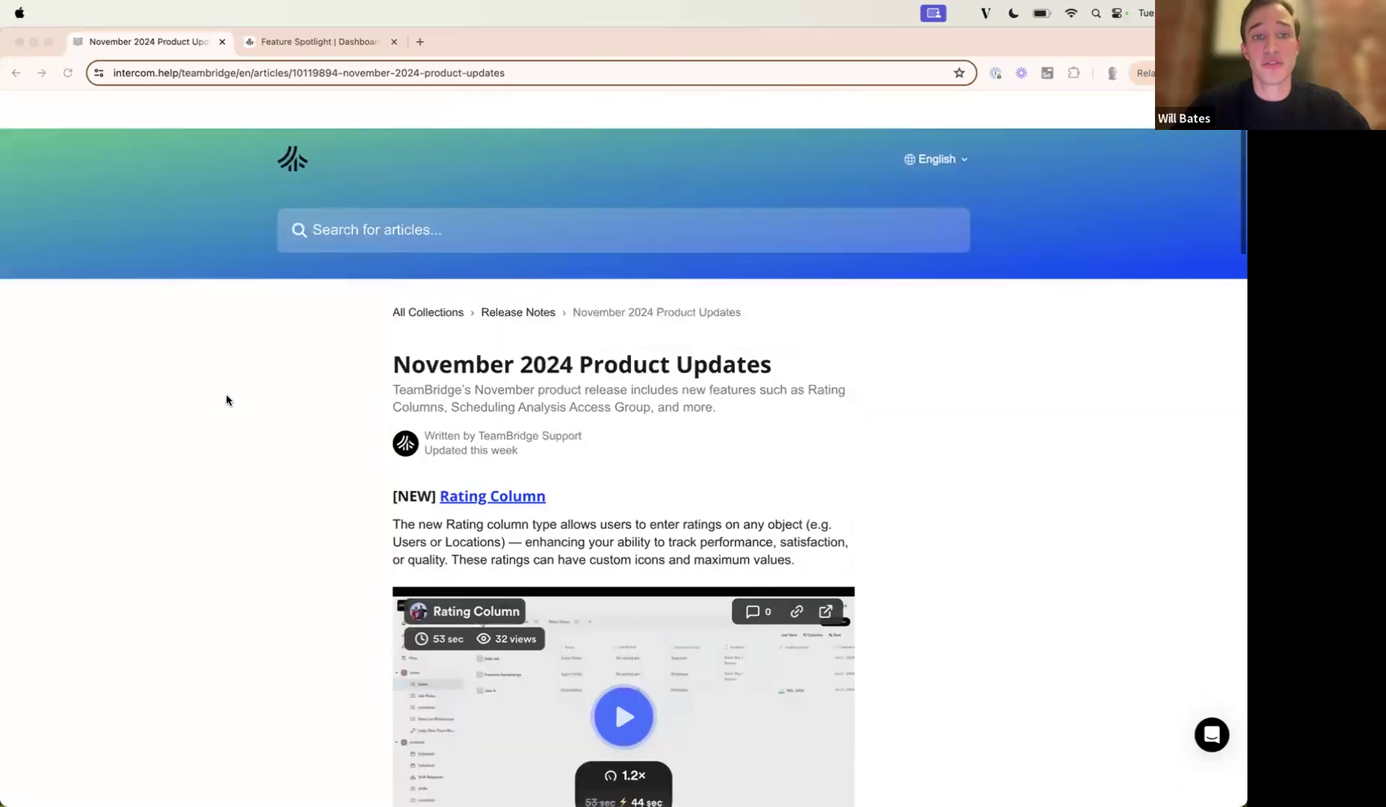
Return to the Help Center's main page, and switch back to TeamBridge to show the User Ratings page.
click(291, 113)
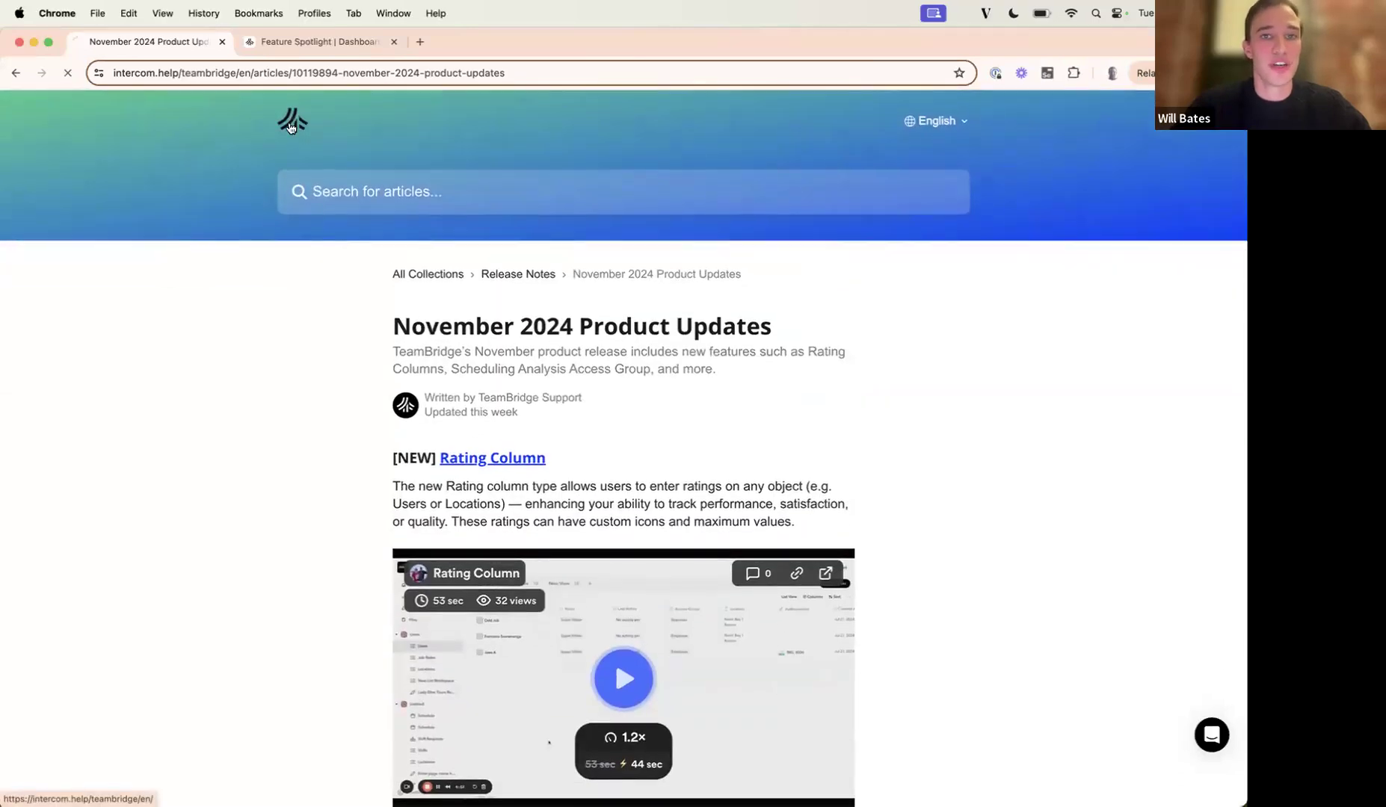
click(292, 126)
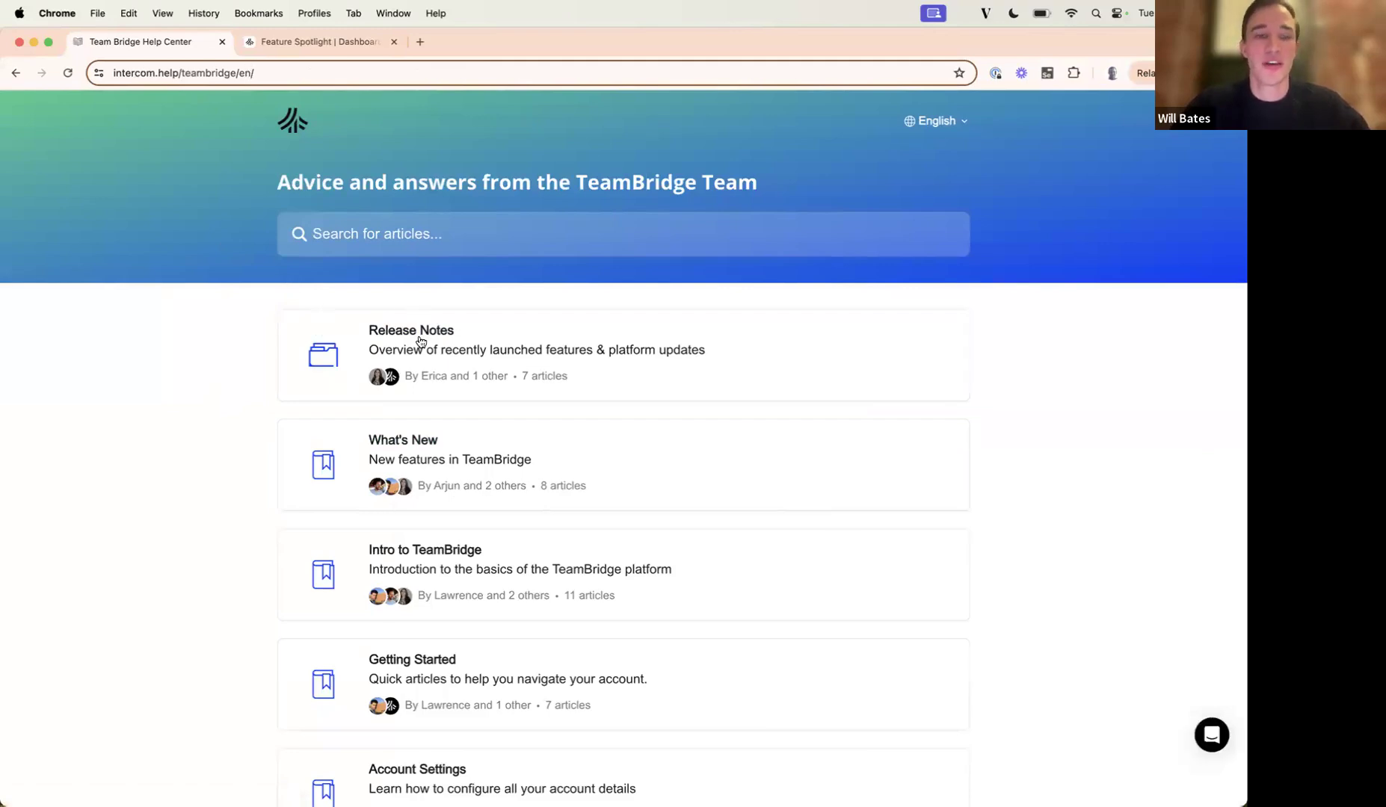
click(274, 41)
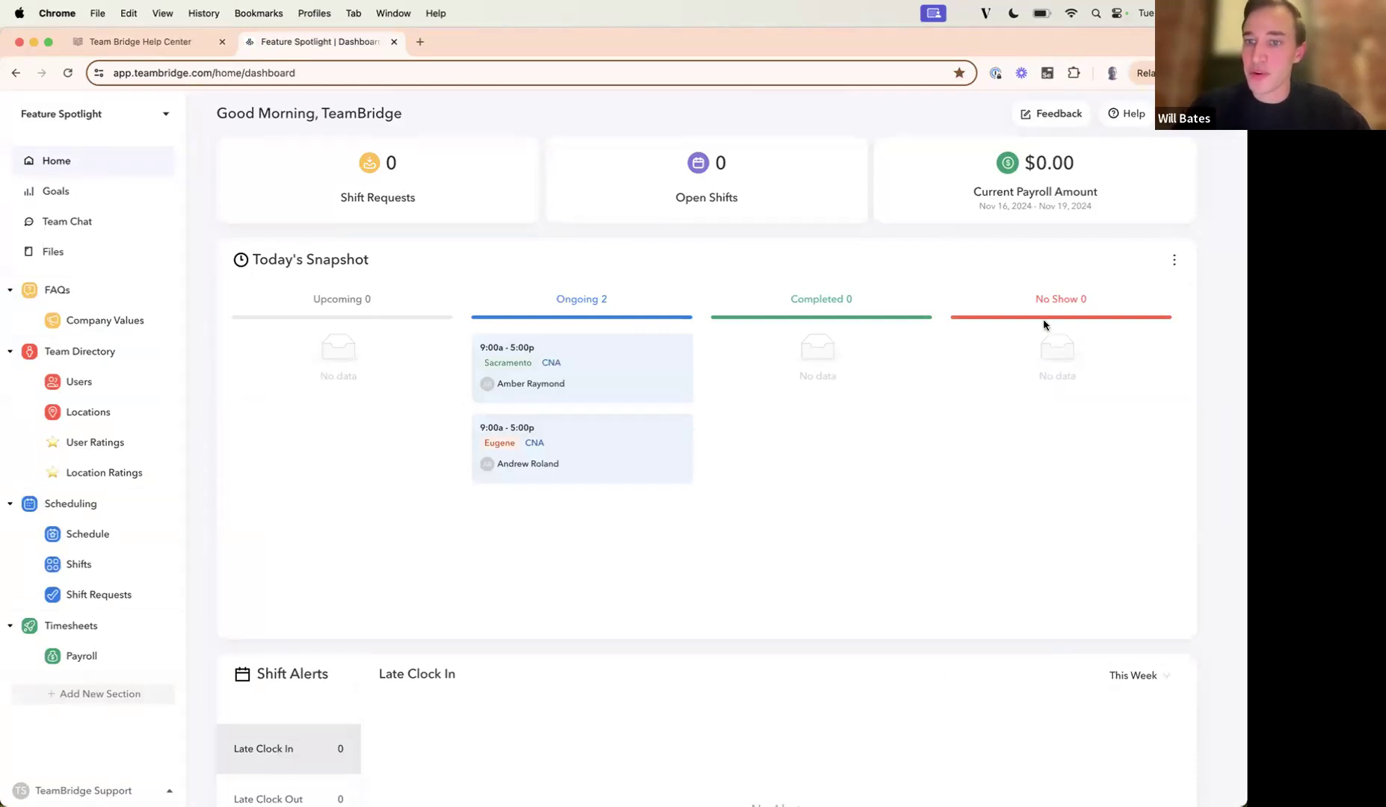
click(1064, 233)
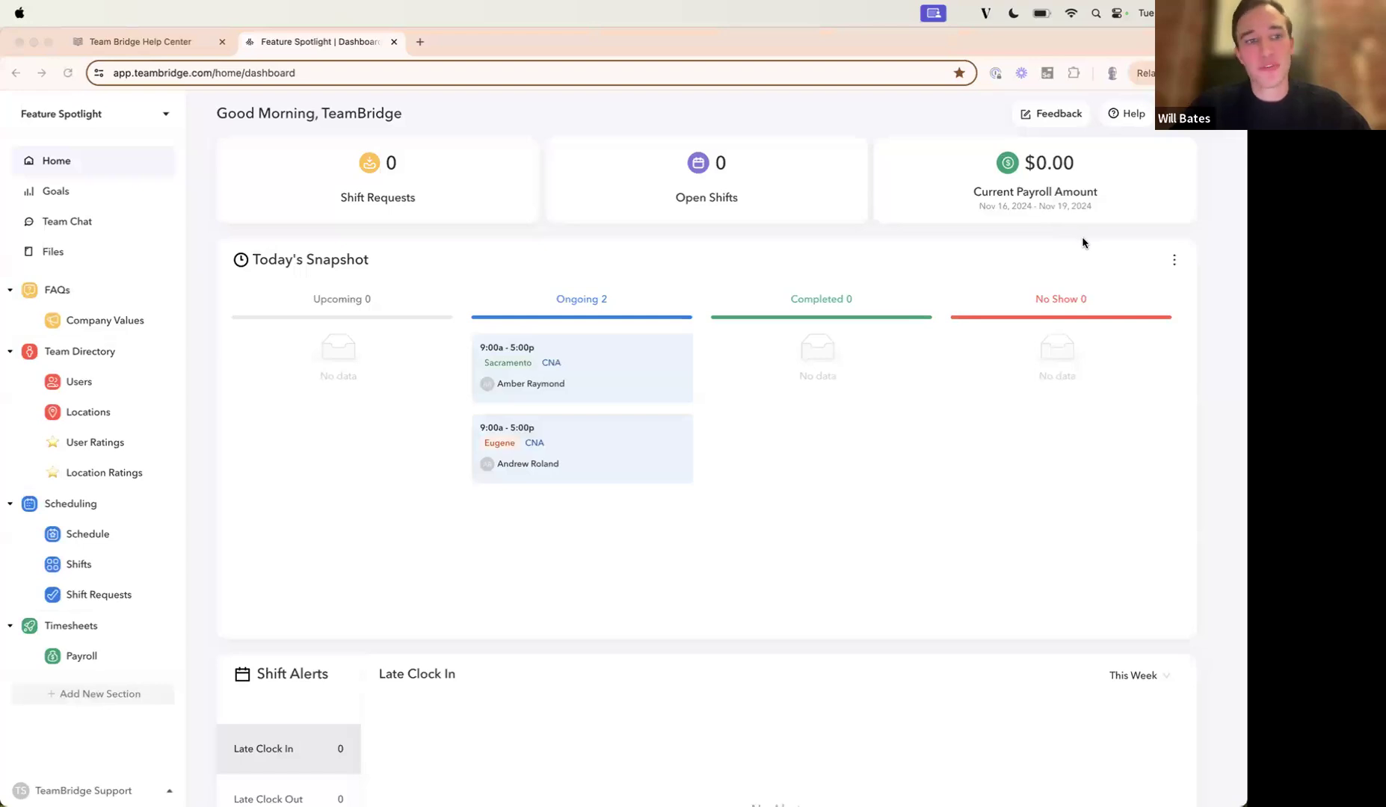
click(106, 441)
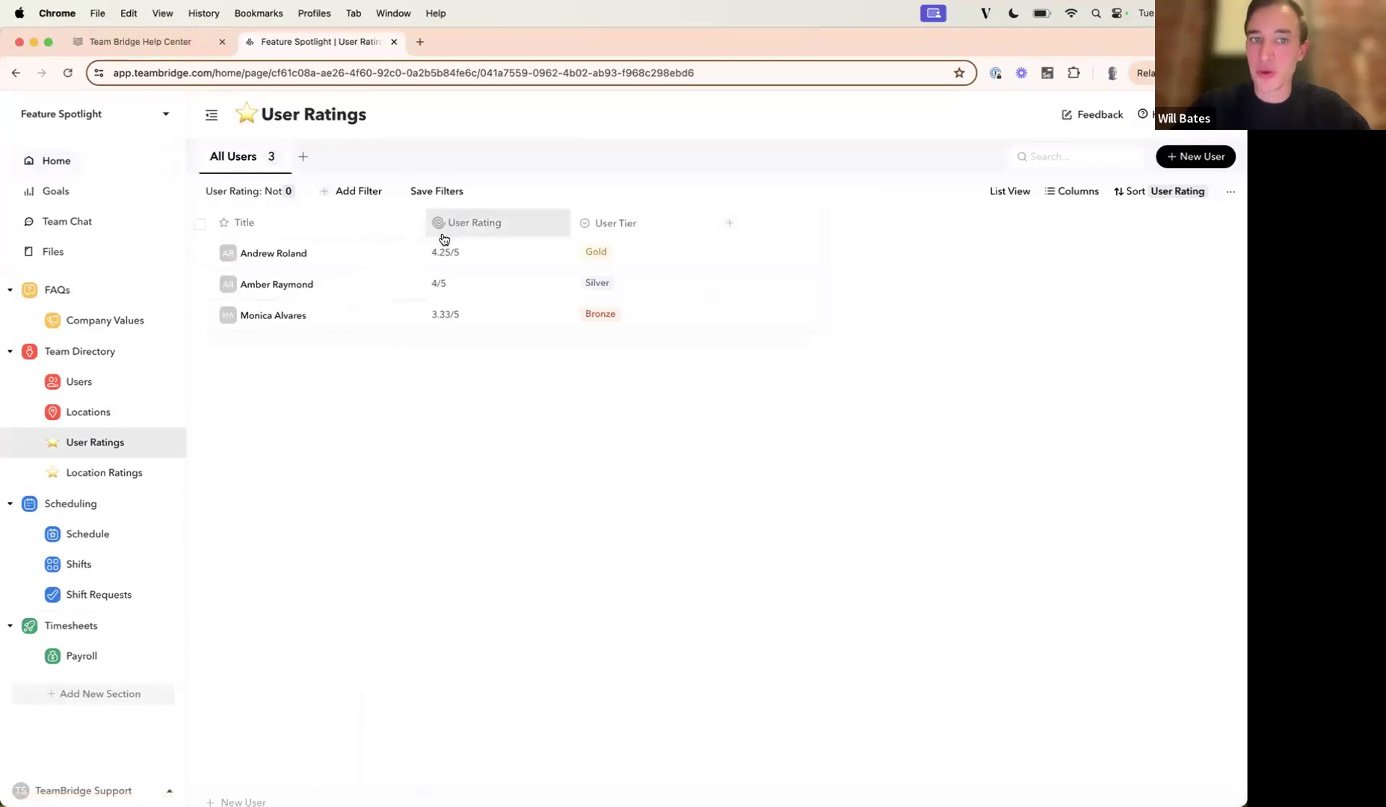
click(1229, 193)
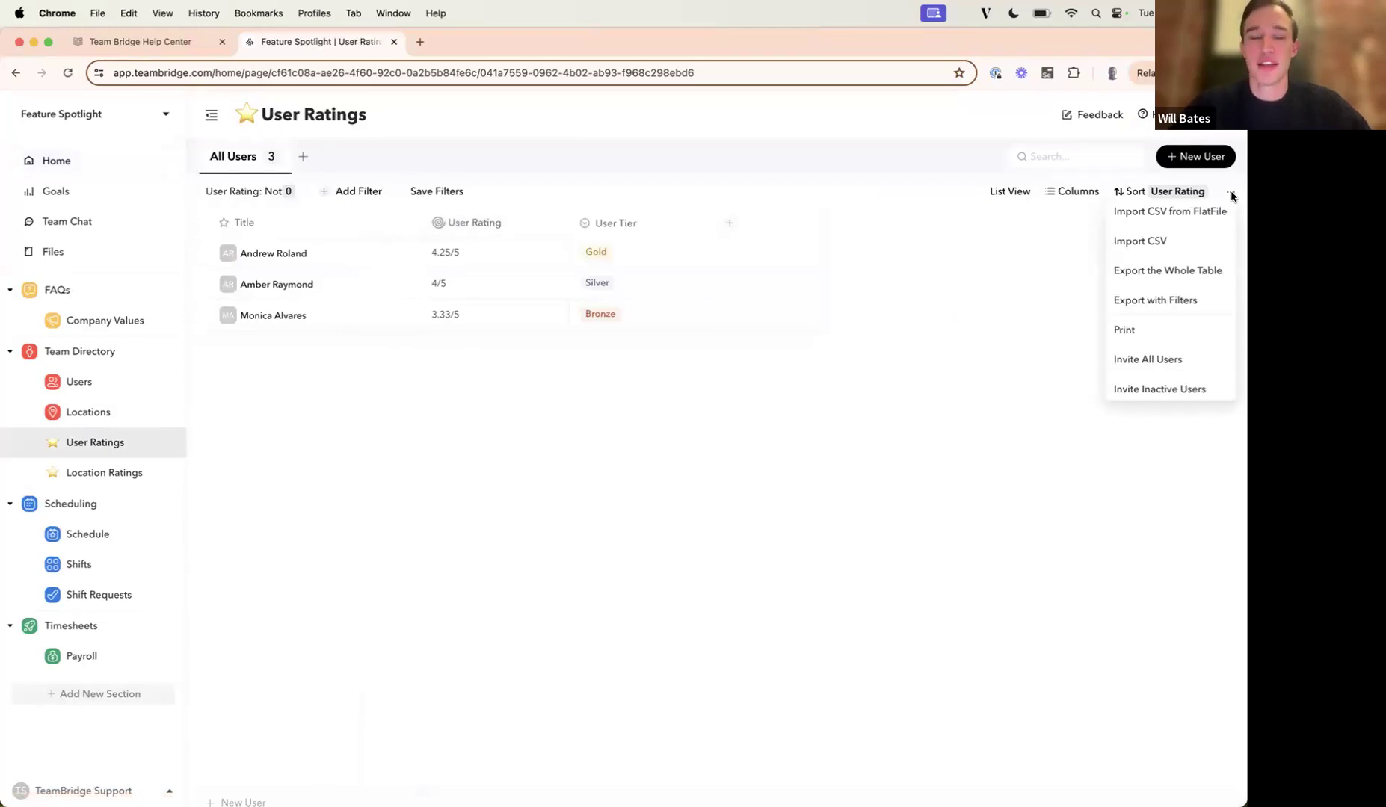
click(690, 475)
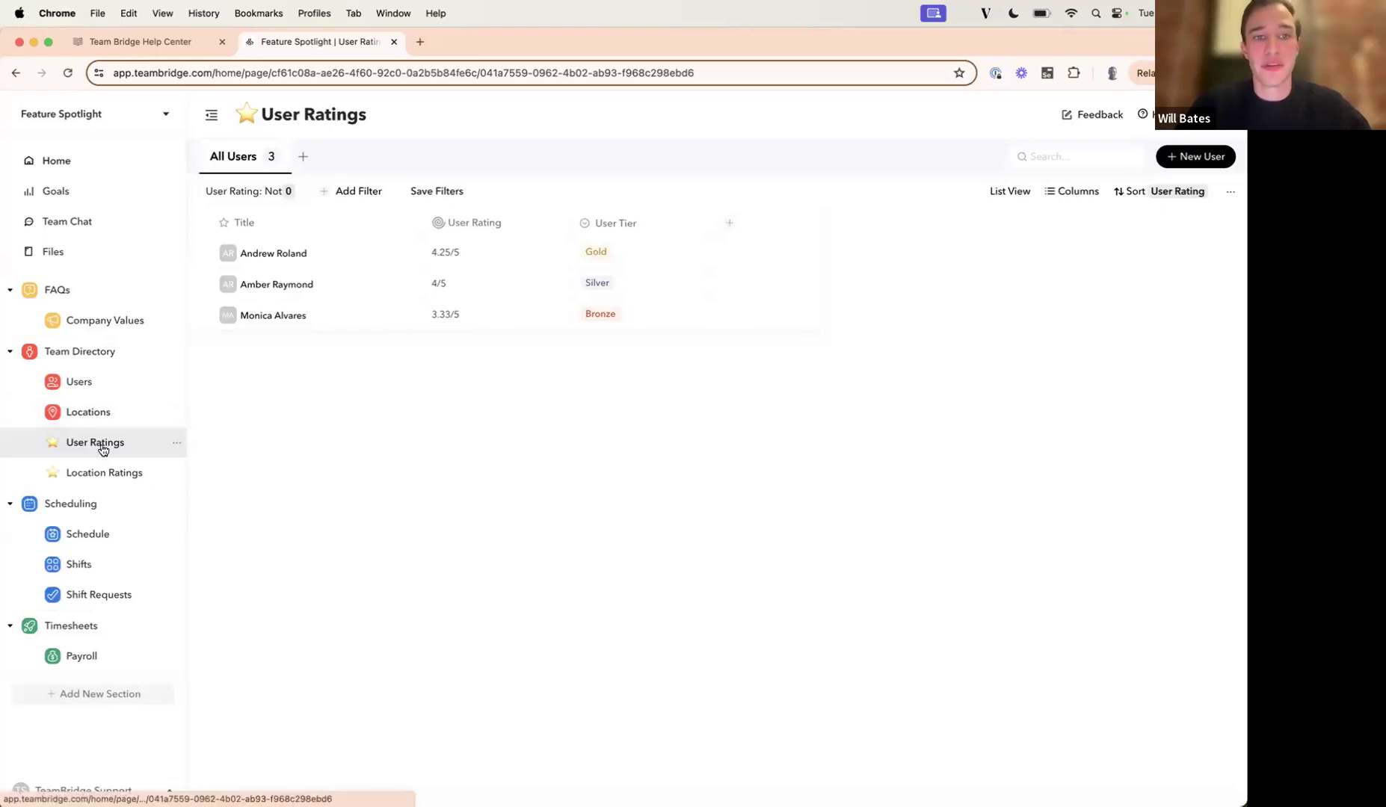
mouse_move(390, 262)
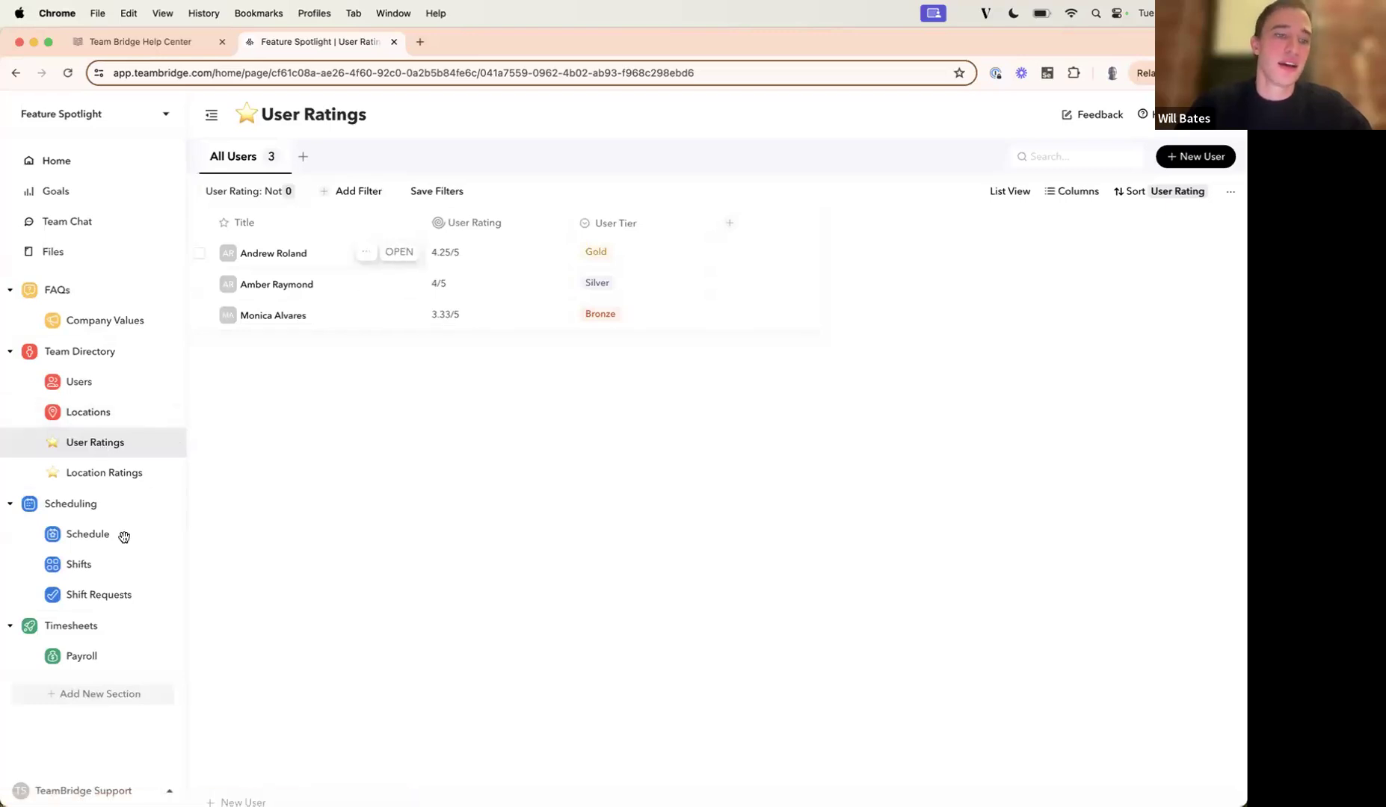
Open the ongoing Nov 19 shift at the Eugene location from the Shifts page, and look through its details.
click(101, 567)
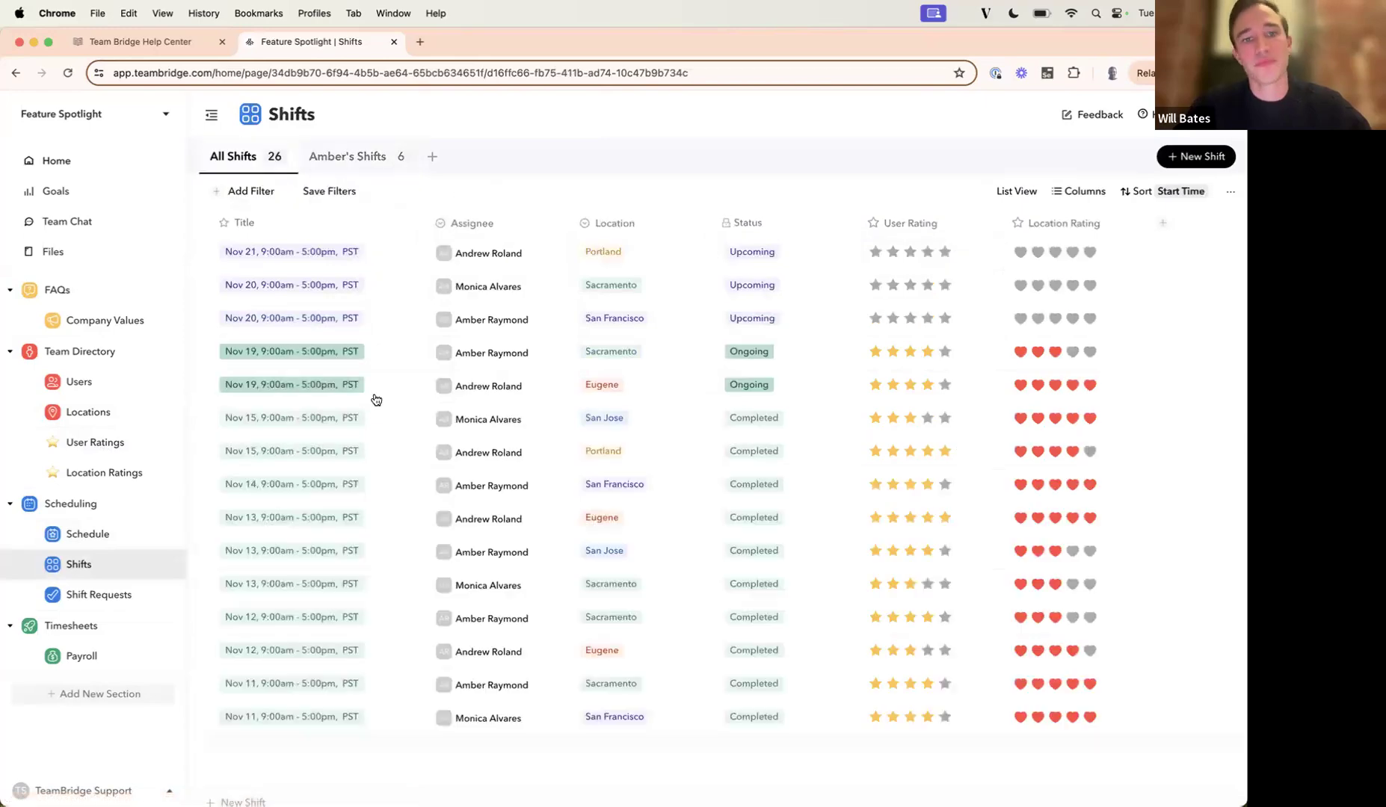
click(398, 386)
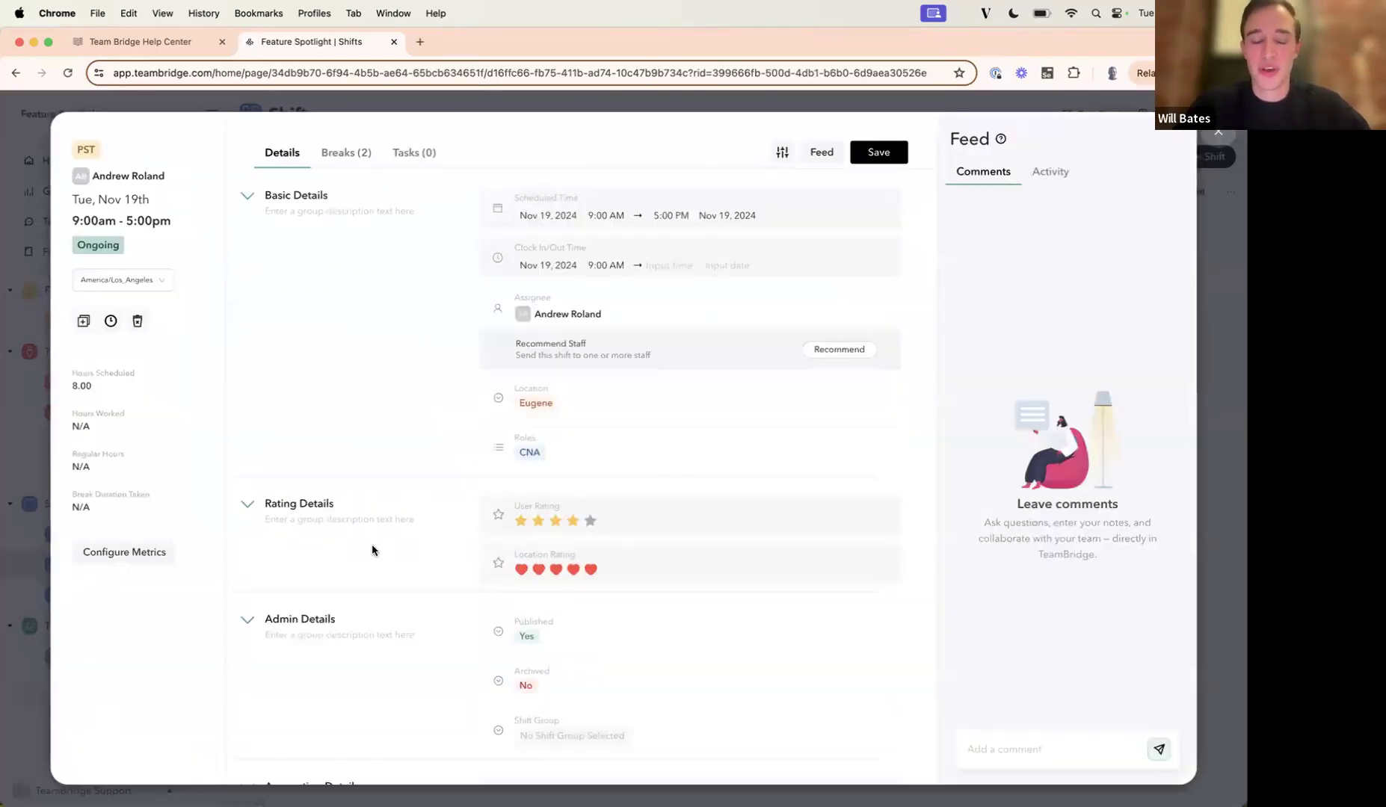
scroll(374, 550, down, 2)
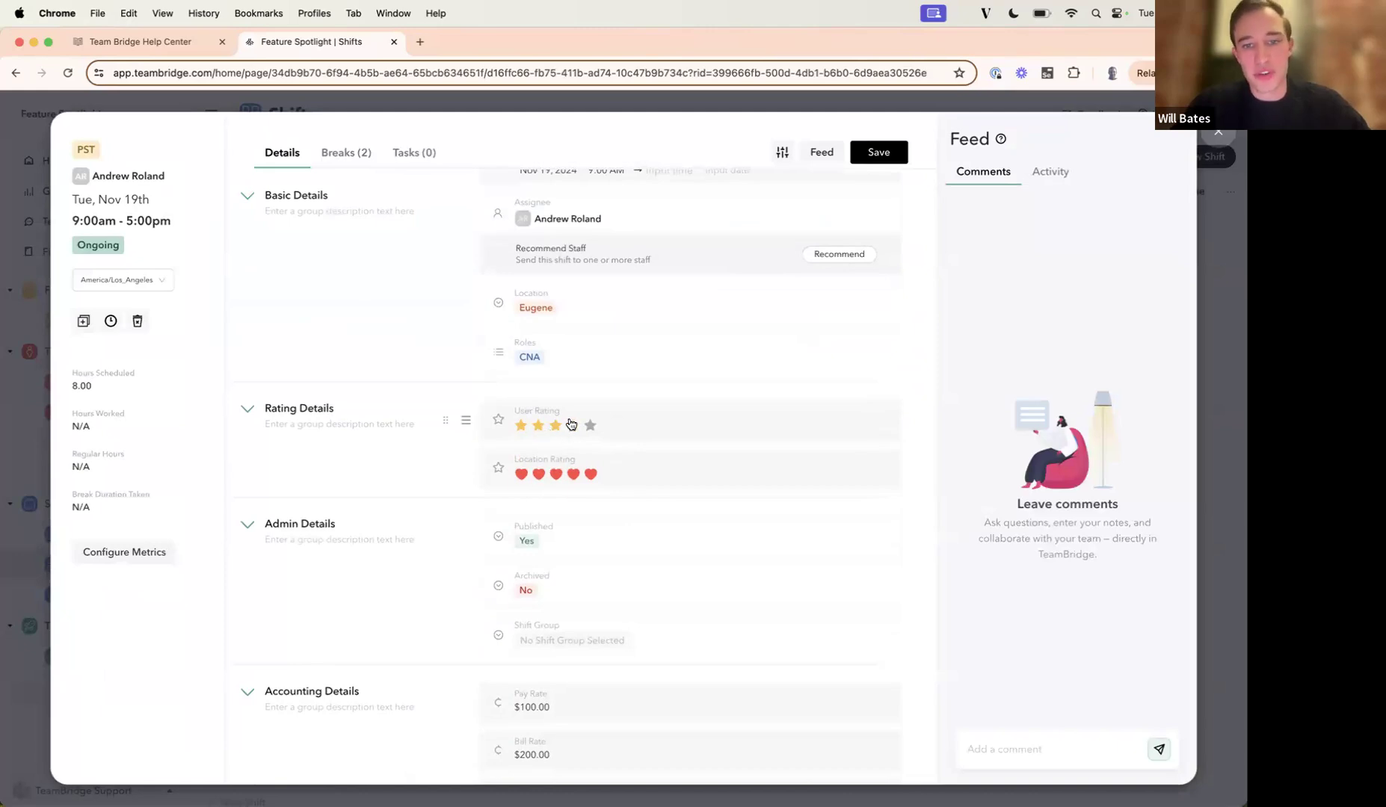
scroll(376, 479, down, 7)
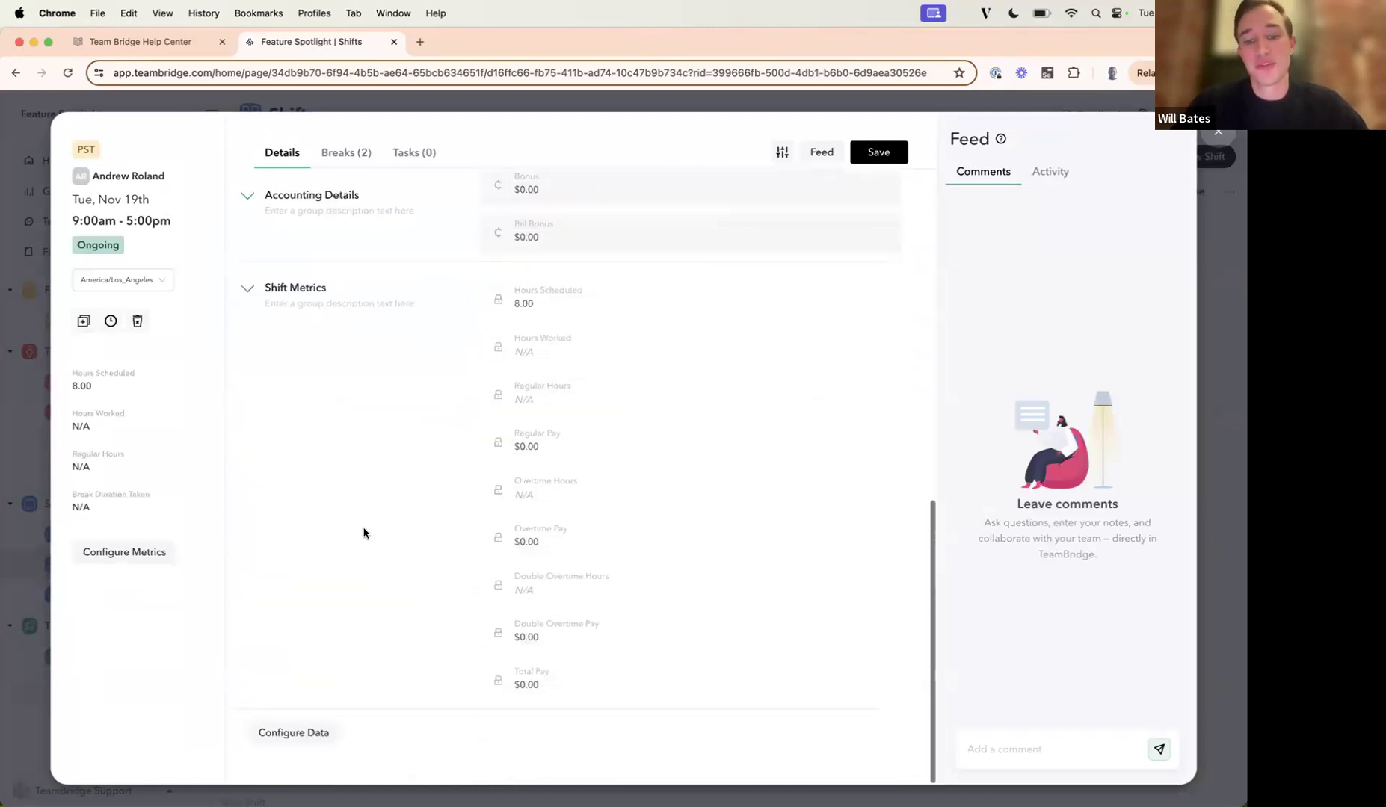
Add a Text column named "User Notes on the Location" to the shift's data configuration.
click(315, 737)
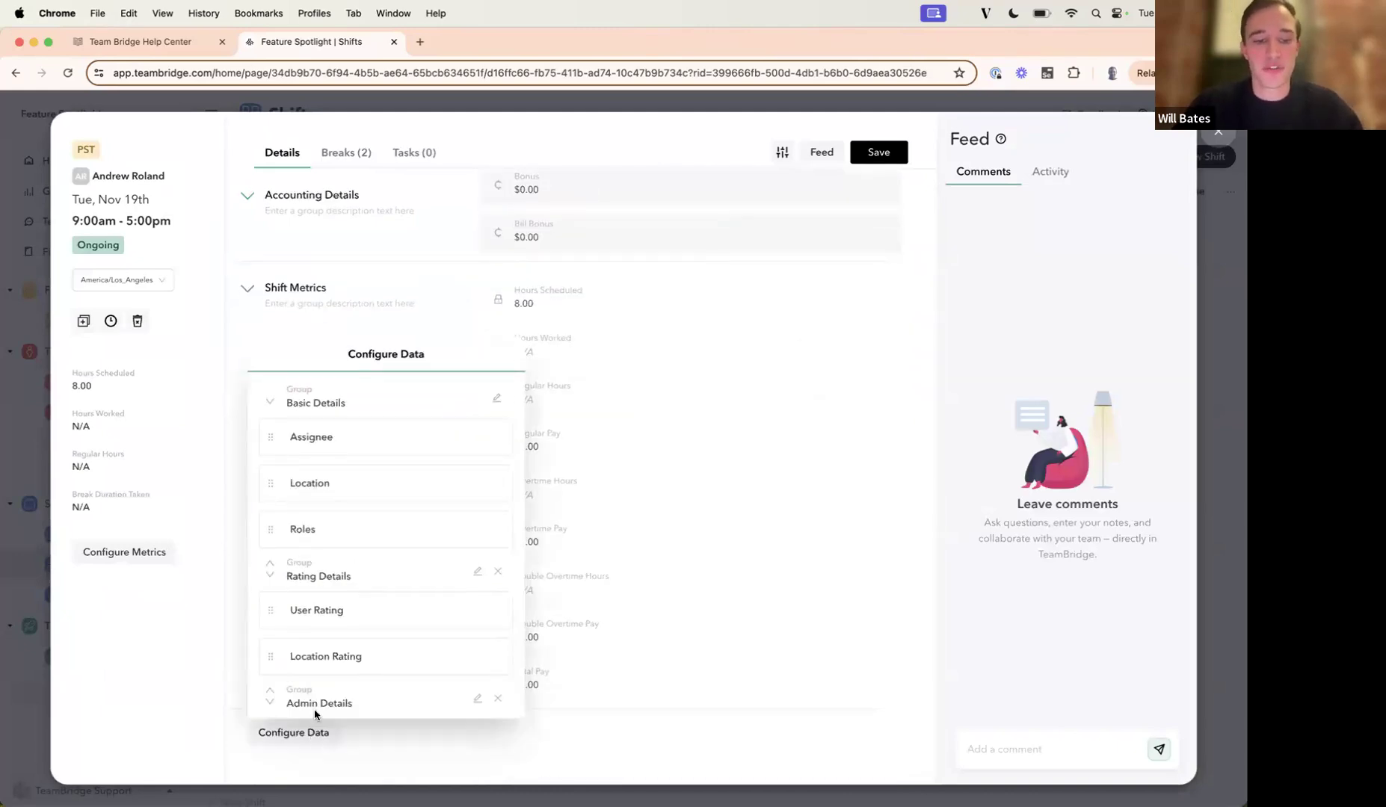
scroll(314, 708, down, 5)
click(322, 689)
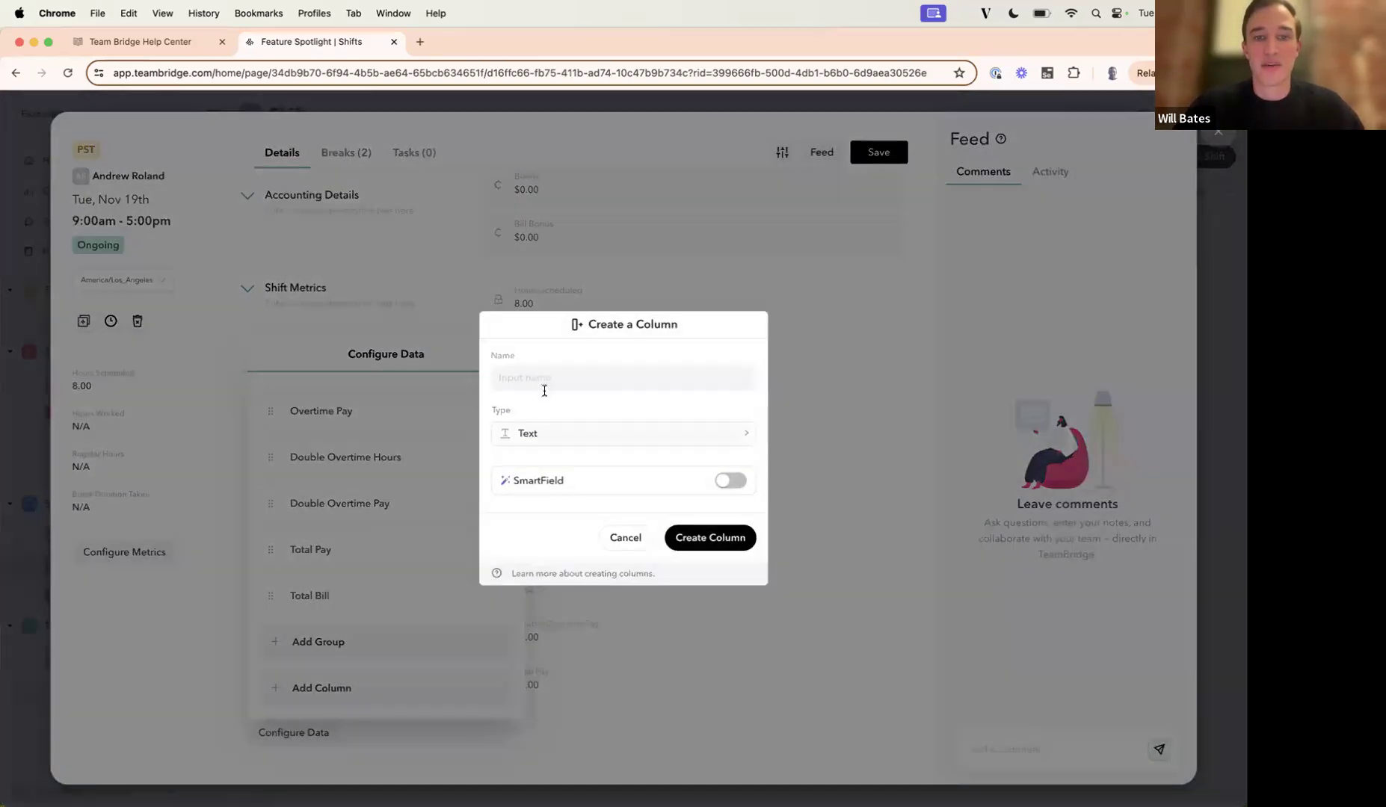
text(Use)
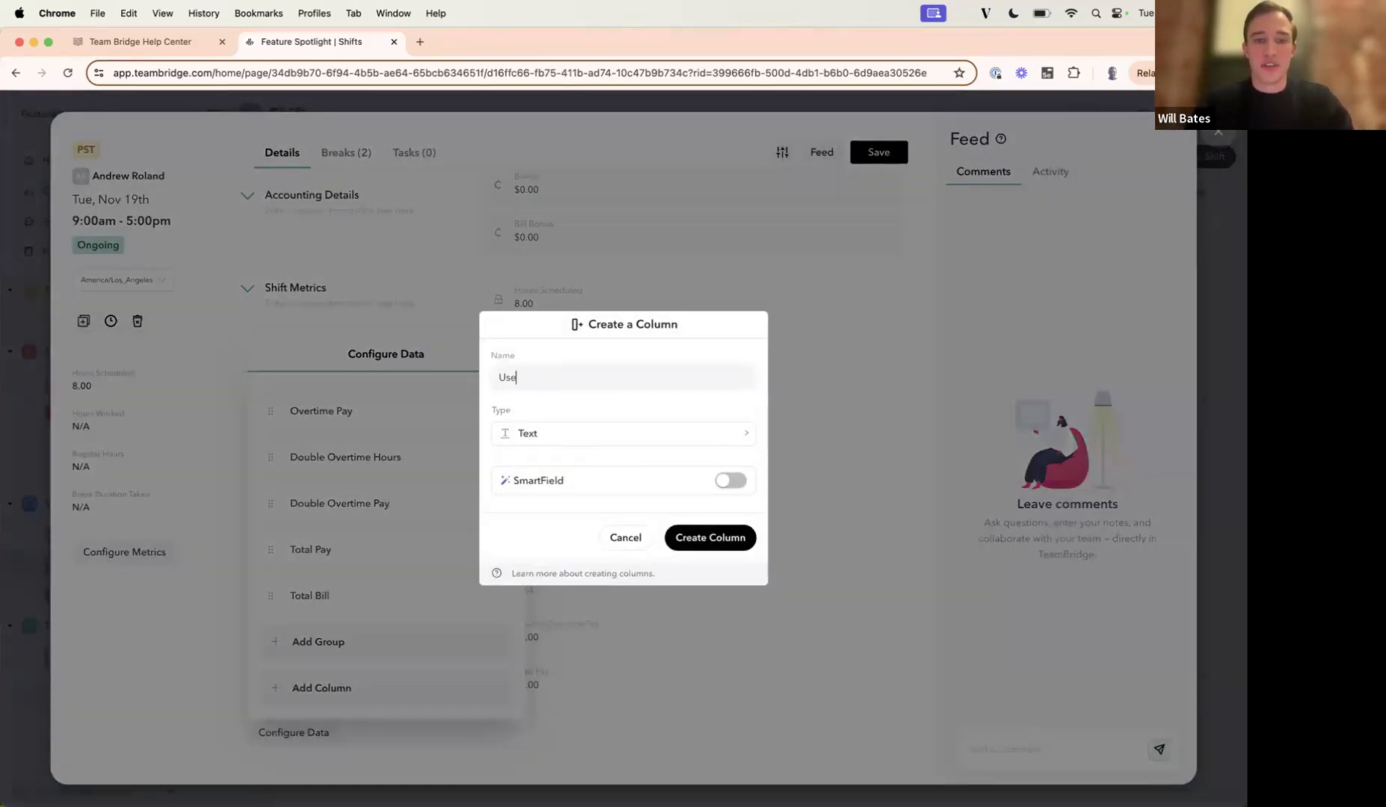
text(r Notes on the Location)
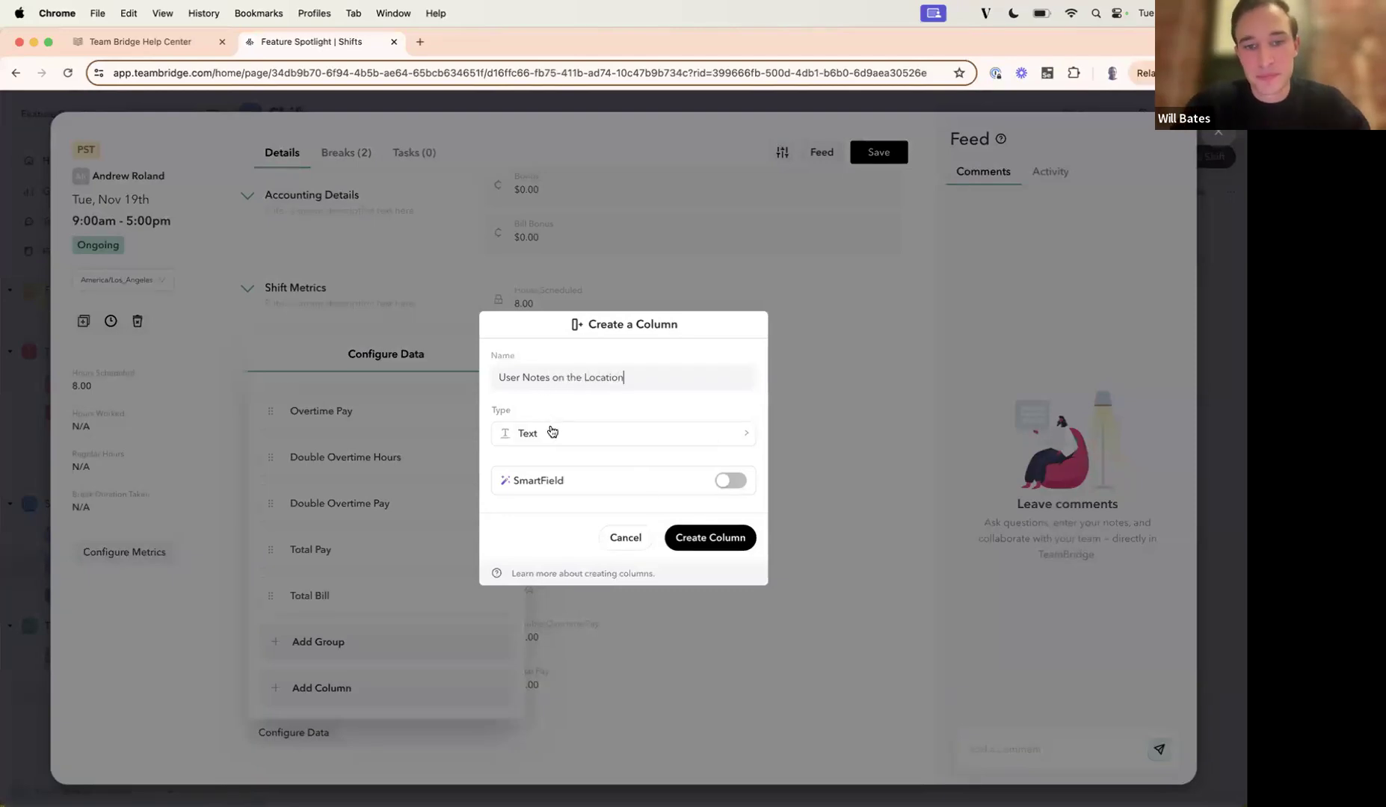
click(690, 536)
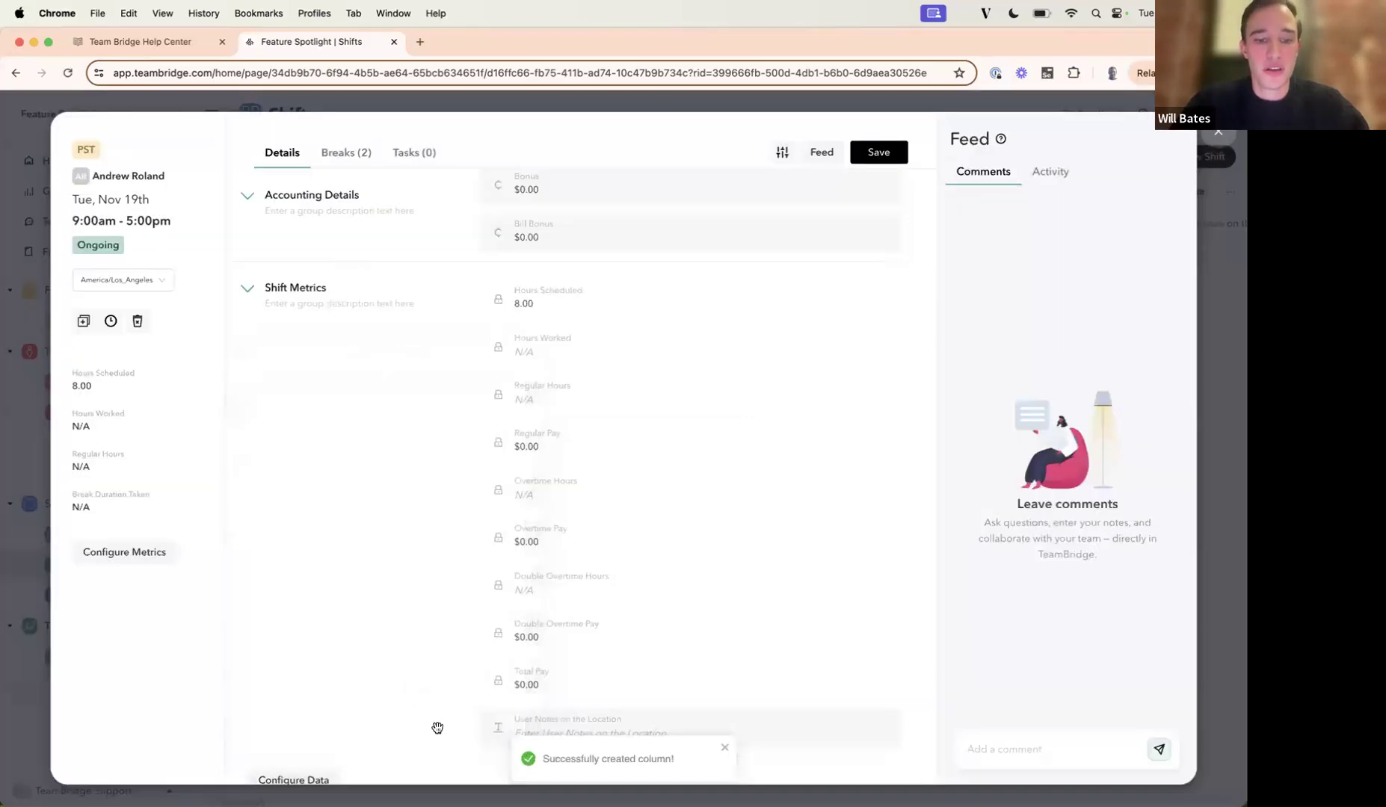
Move the User Notes on the Location field into the Rating Details group, directly below Location Rating, and close the shift.
drag(445, 729, 464, 351)
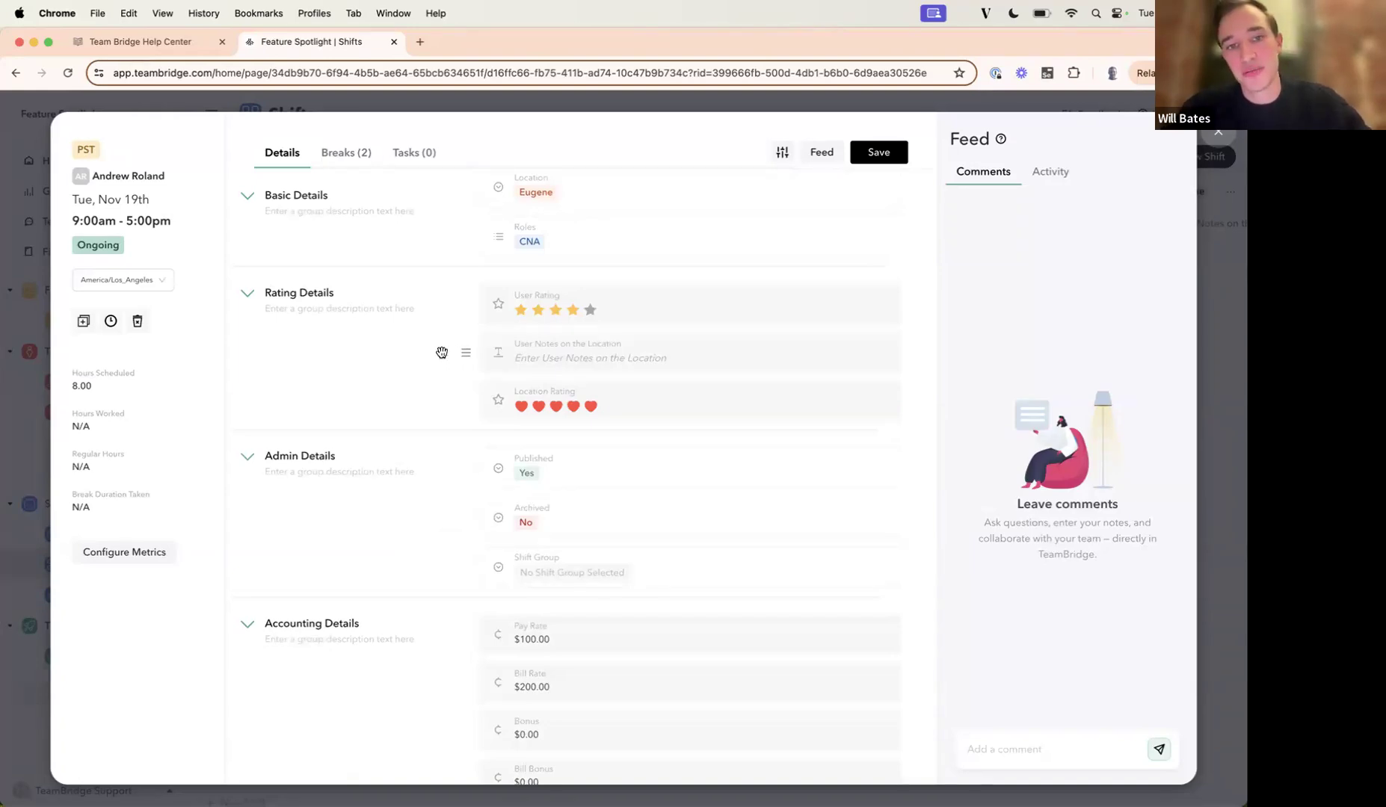
drag(442, 352, 446, 422)
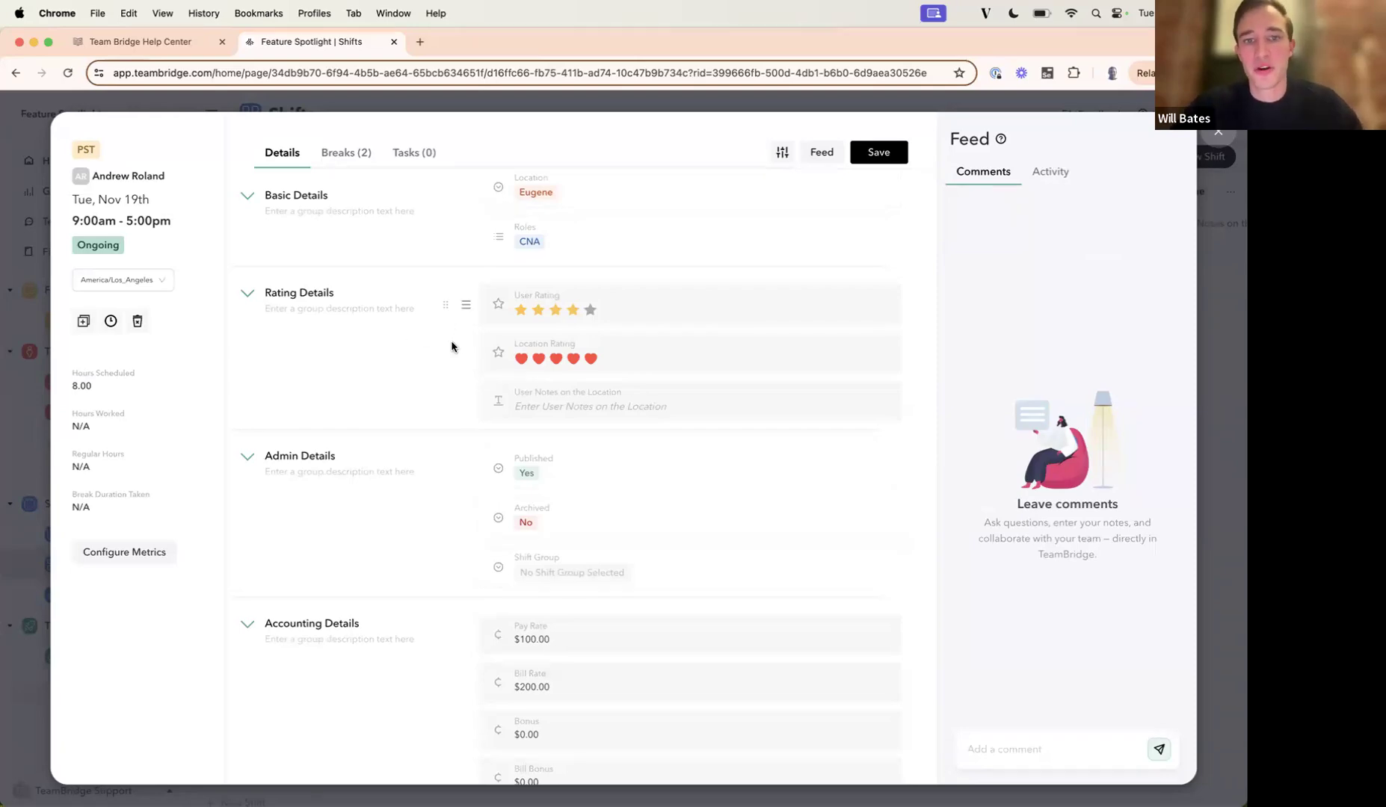
click(1218, 134)
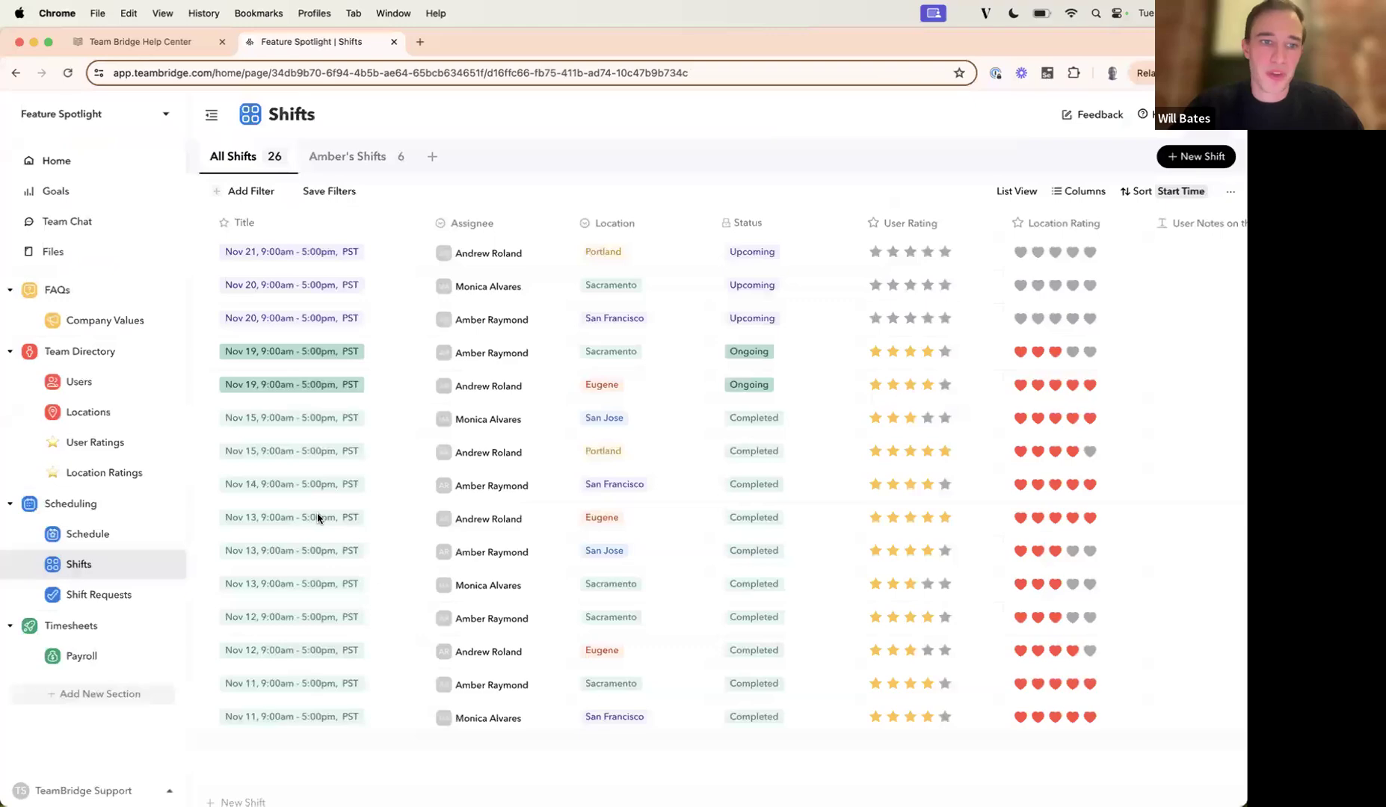
Open the Mobile Settings of the Employee access group in the account settings.
click(83, 790)
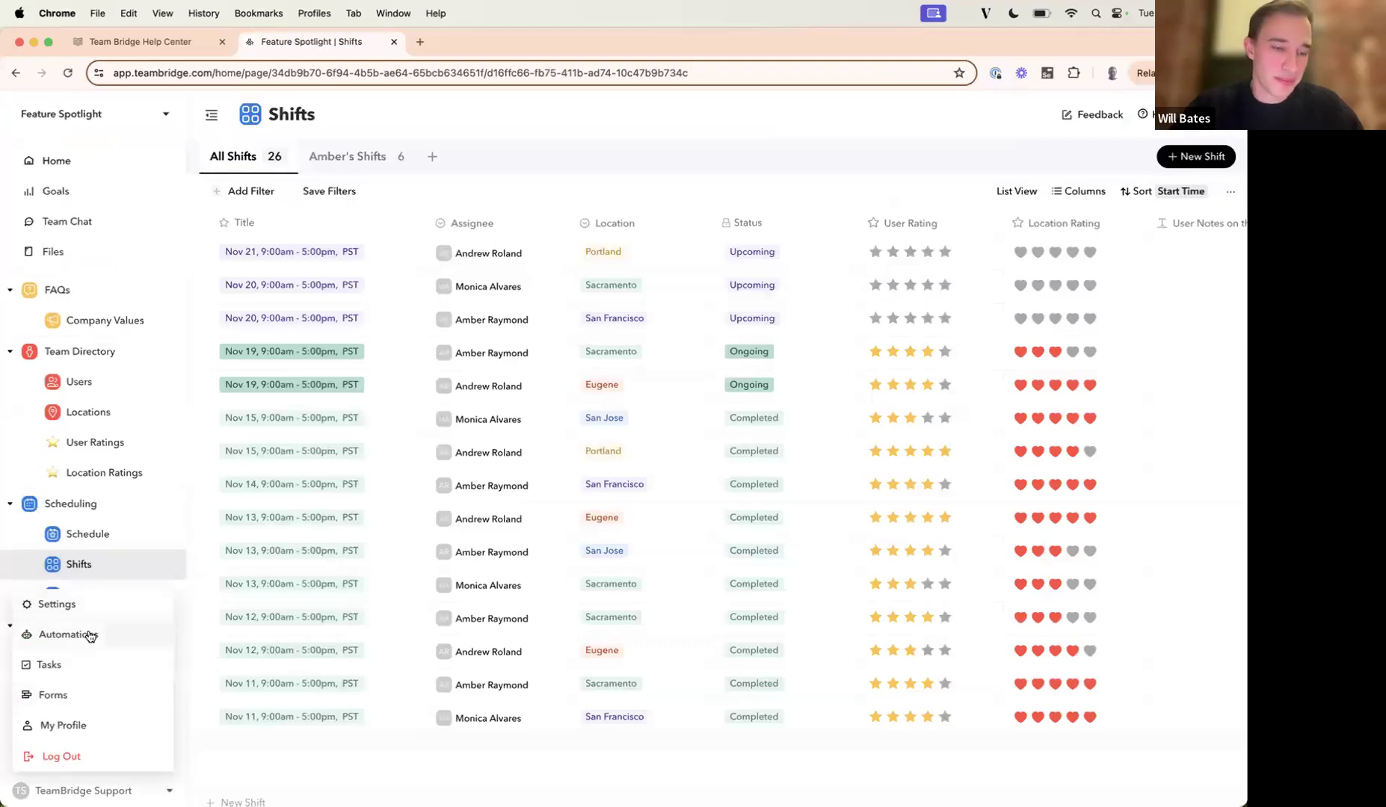
click(91, 604)
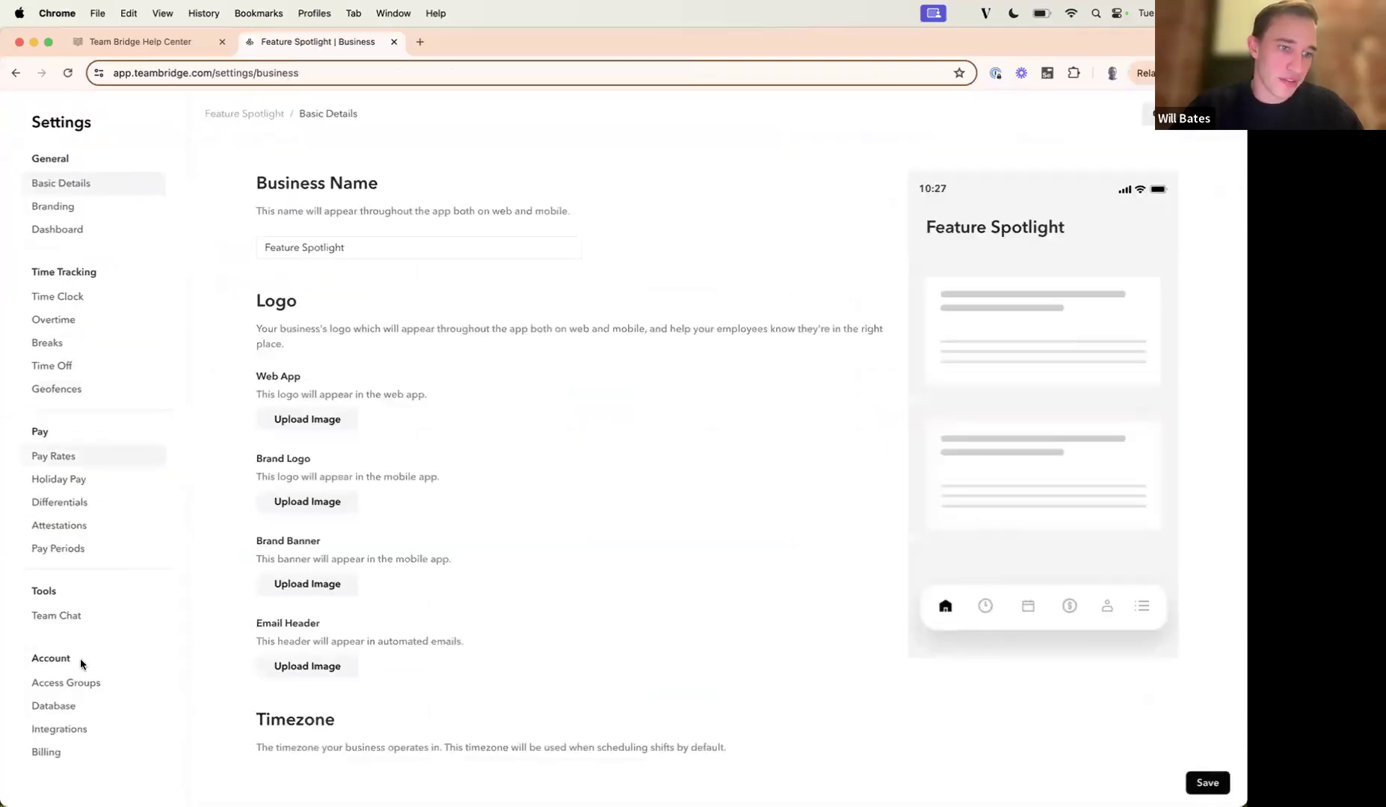
click(74, 683)
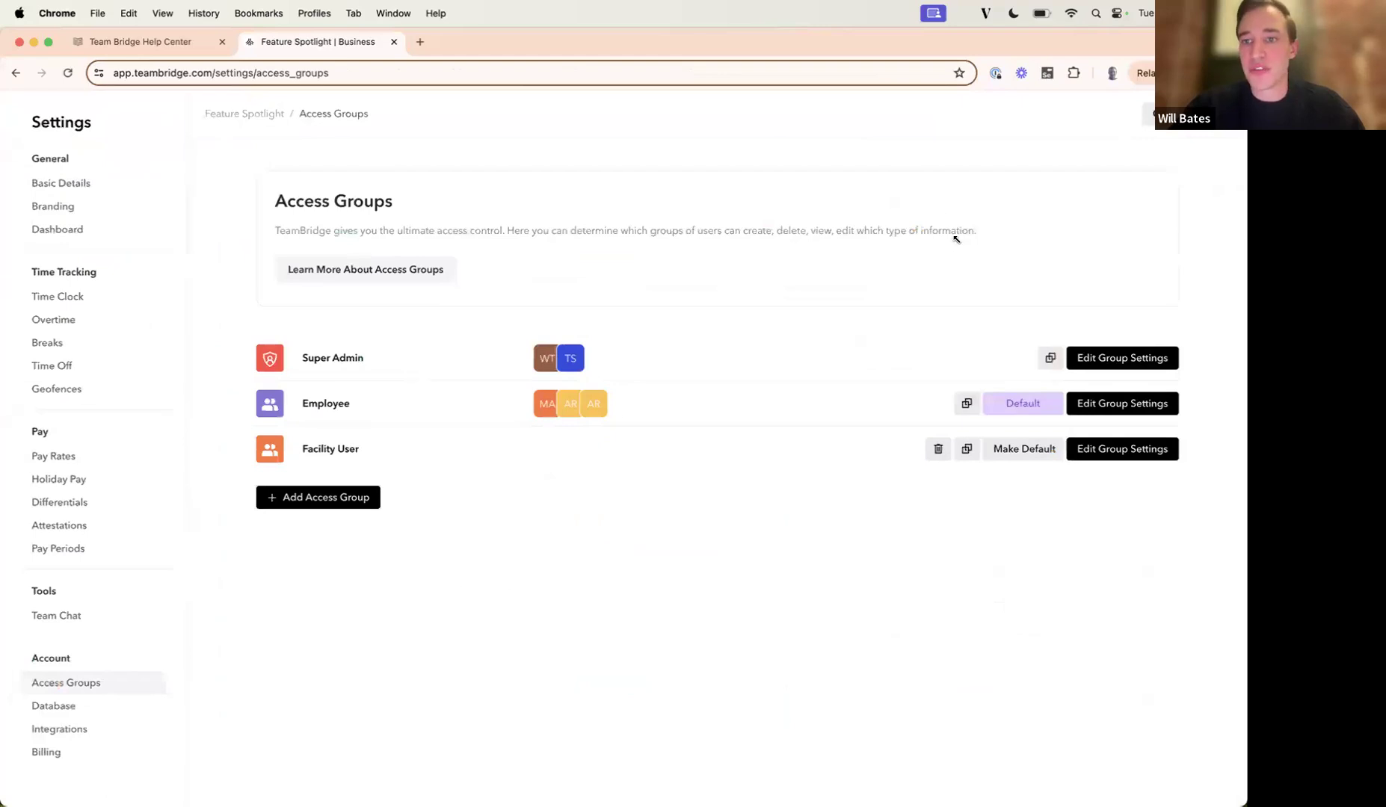
click(1127, 404)
click(494, 169)
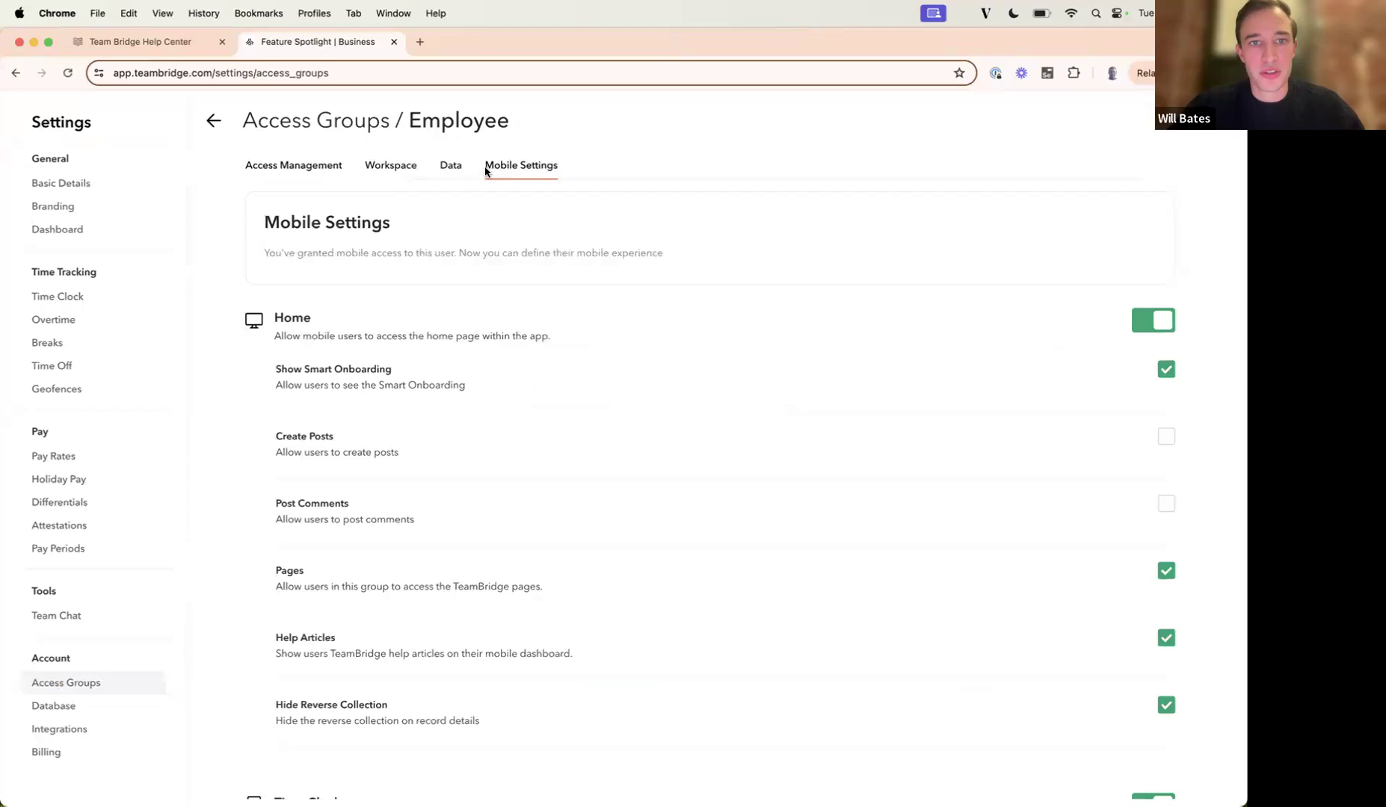
Include User Notes on the Location in the Employee group's Clock Out Required Fields, and return to the Access Groups list.
scroll(538, 239, down, 5)
scroll(543, 246, down, 13)
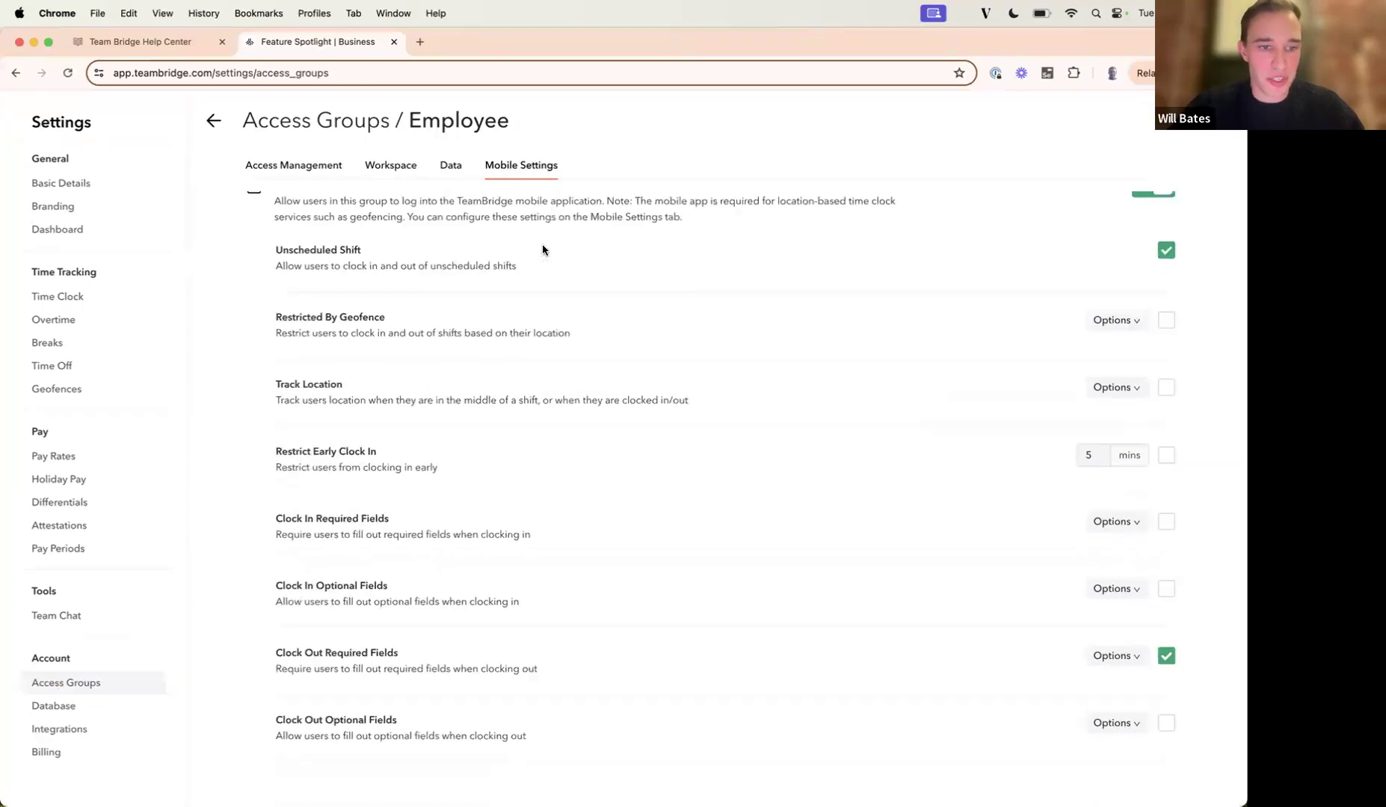
click(1129, 597)
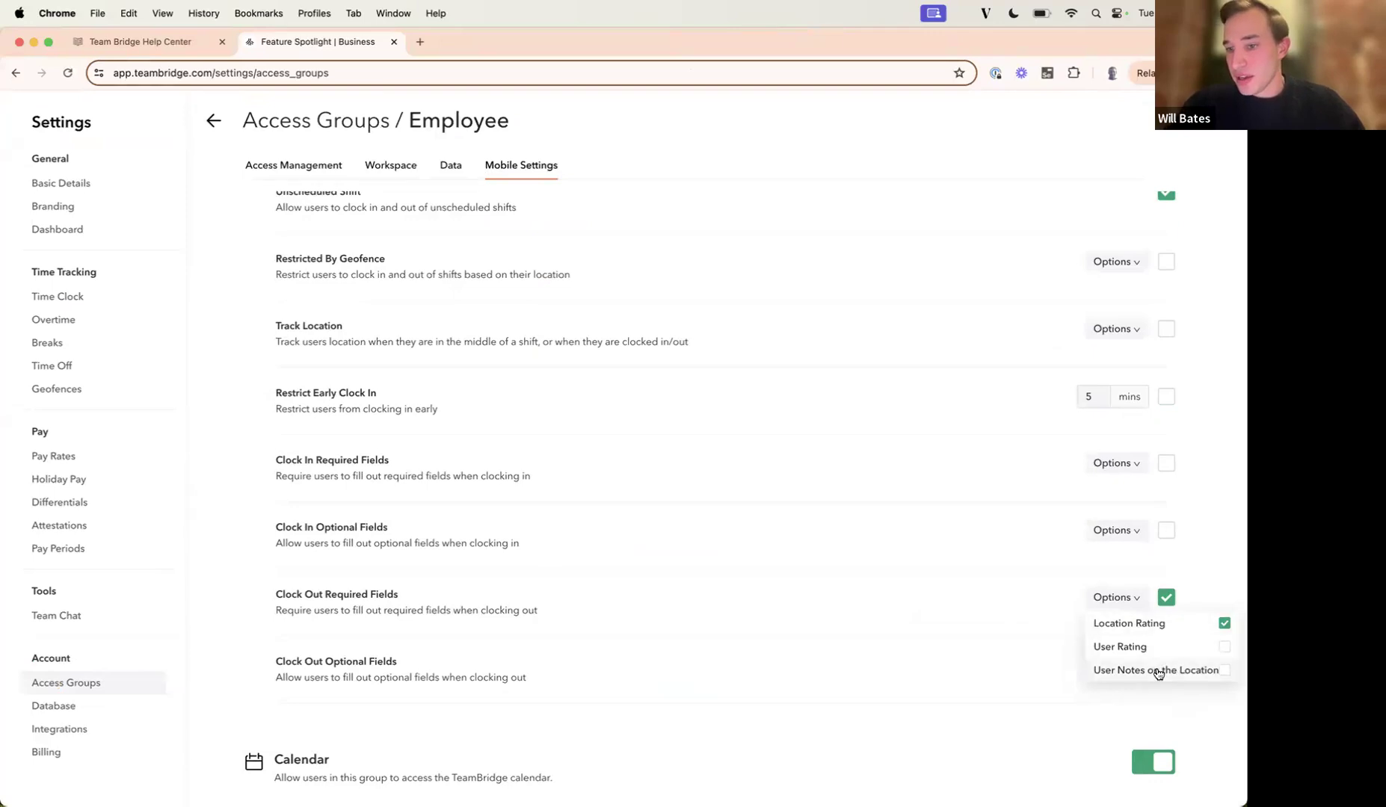
click(1225, 671)
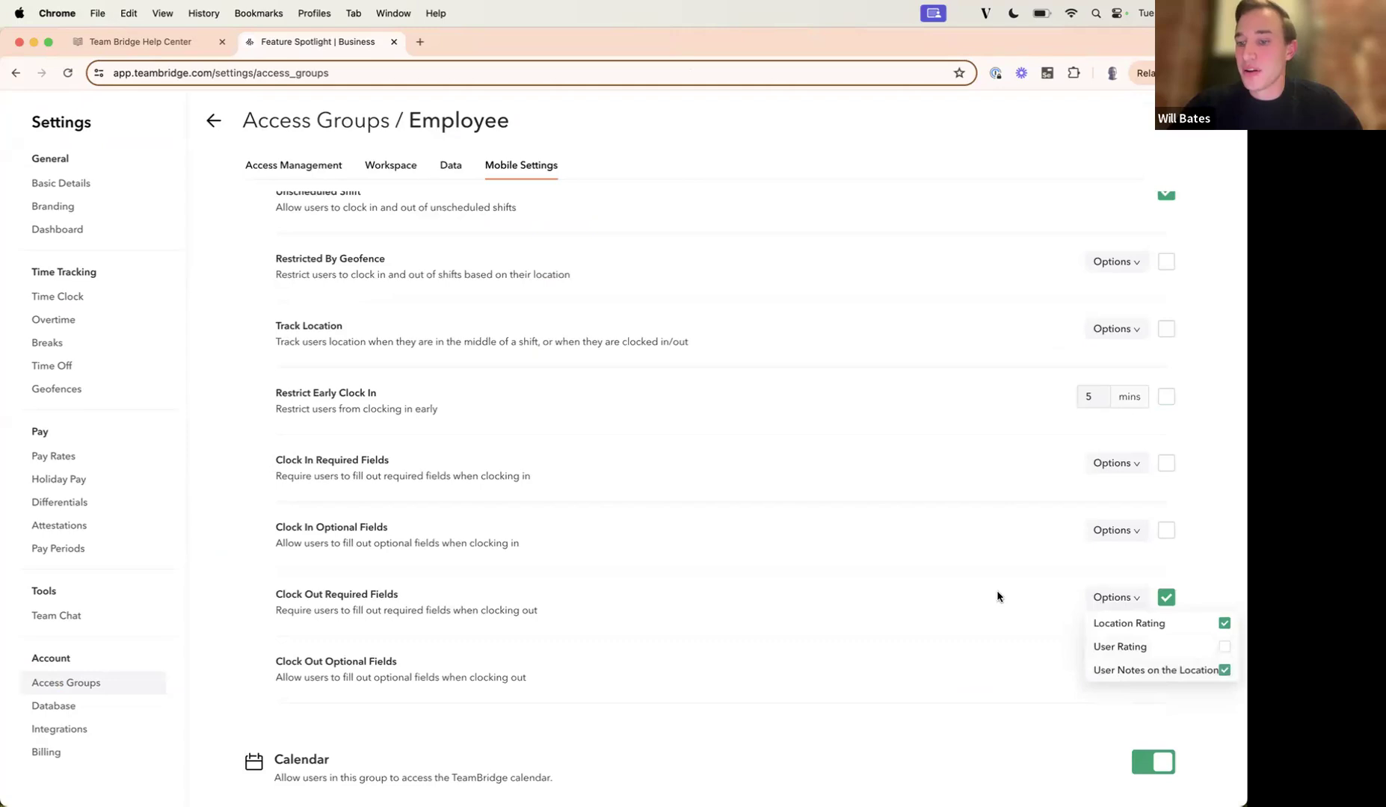
click(746, 460)
click(212, 122)
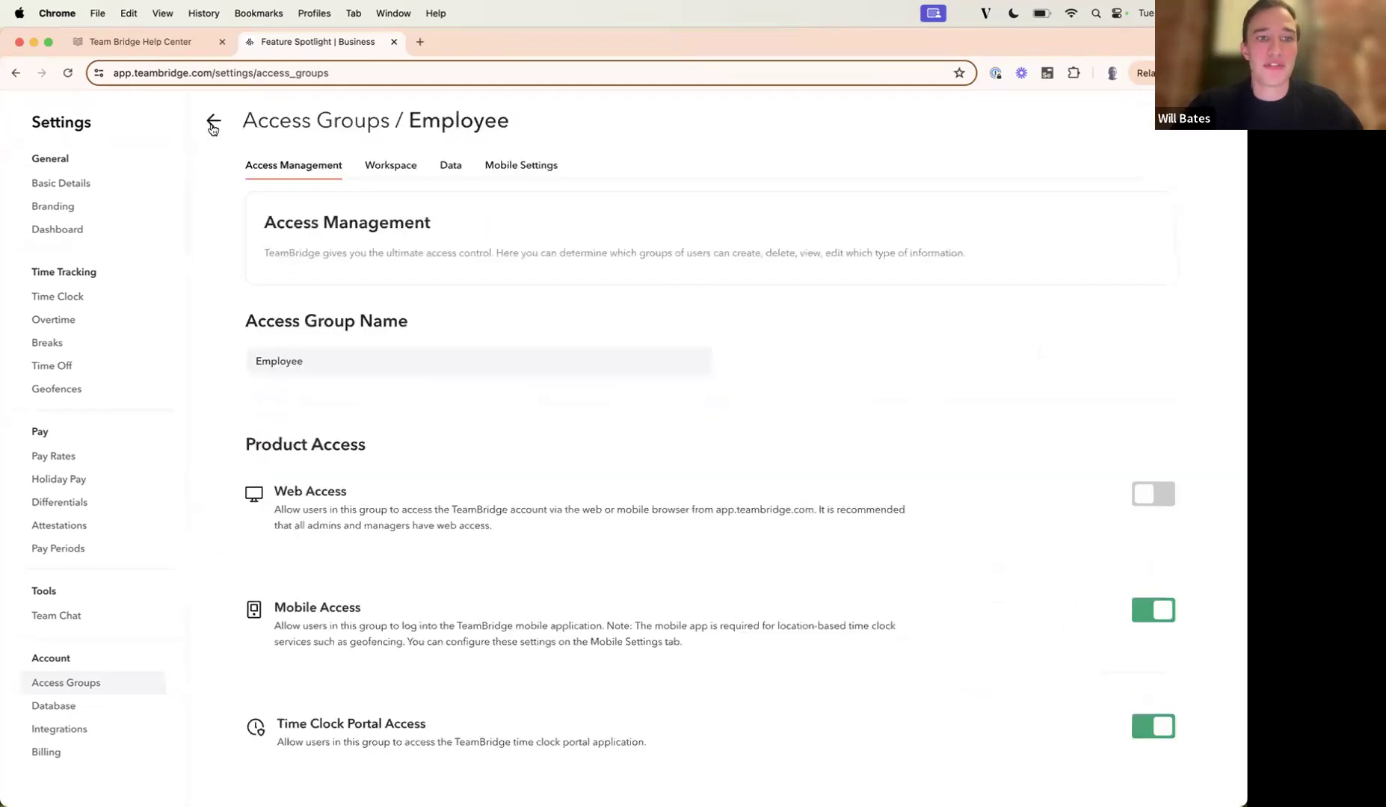
click(210, 123)
triple_click(329, 449)
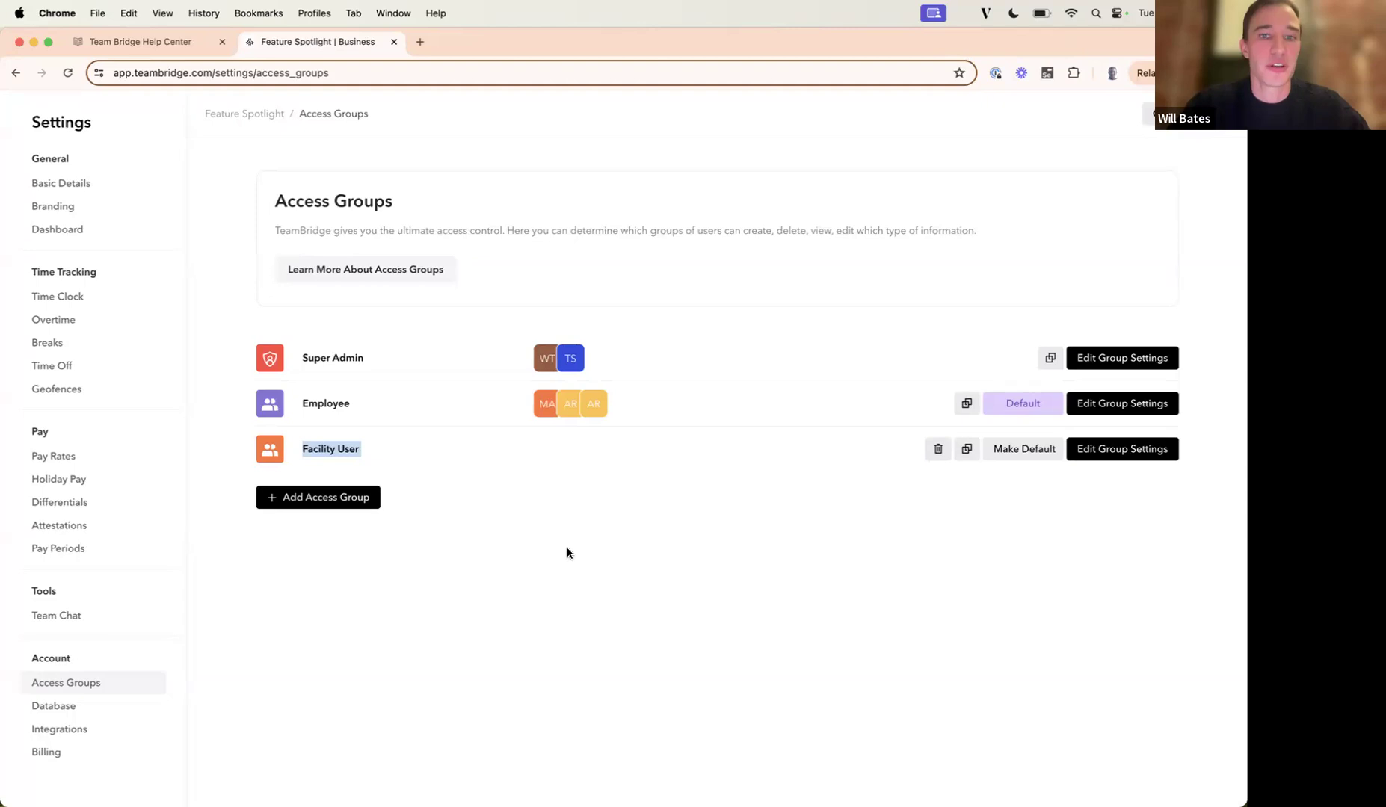
click(1044, 637)
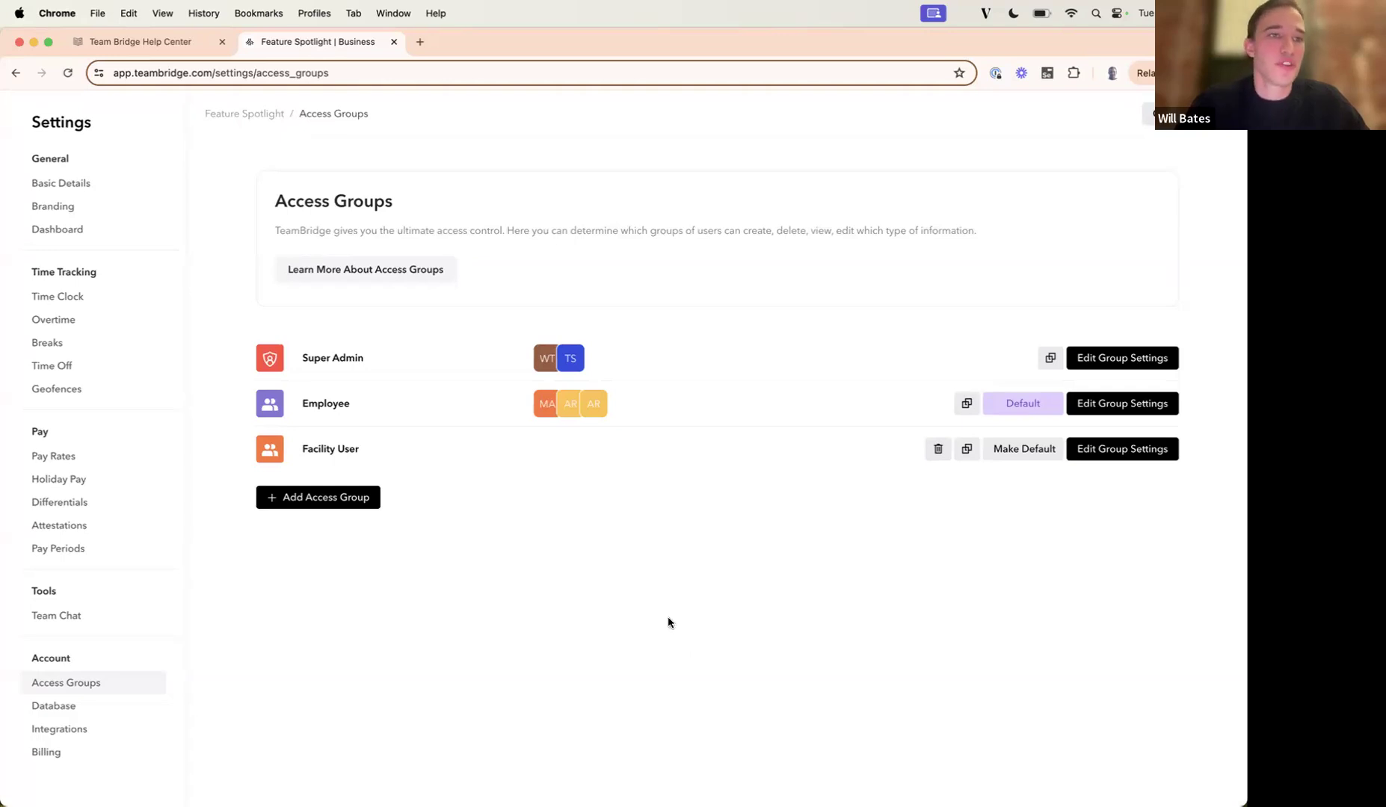
Switch to the Team Bridge Help Center and open the November 2024 Product Updates article from the Release Notes collection.
click(176, 43)
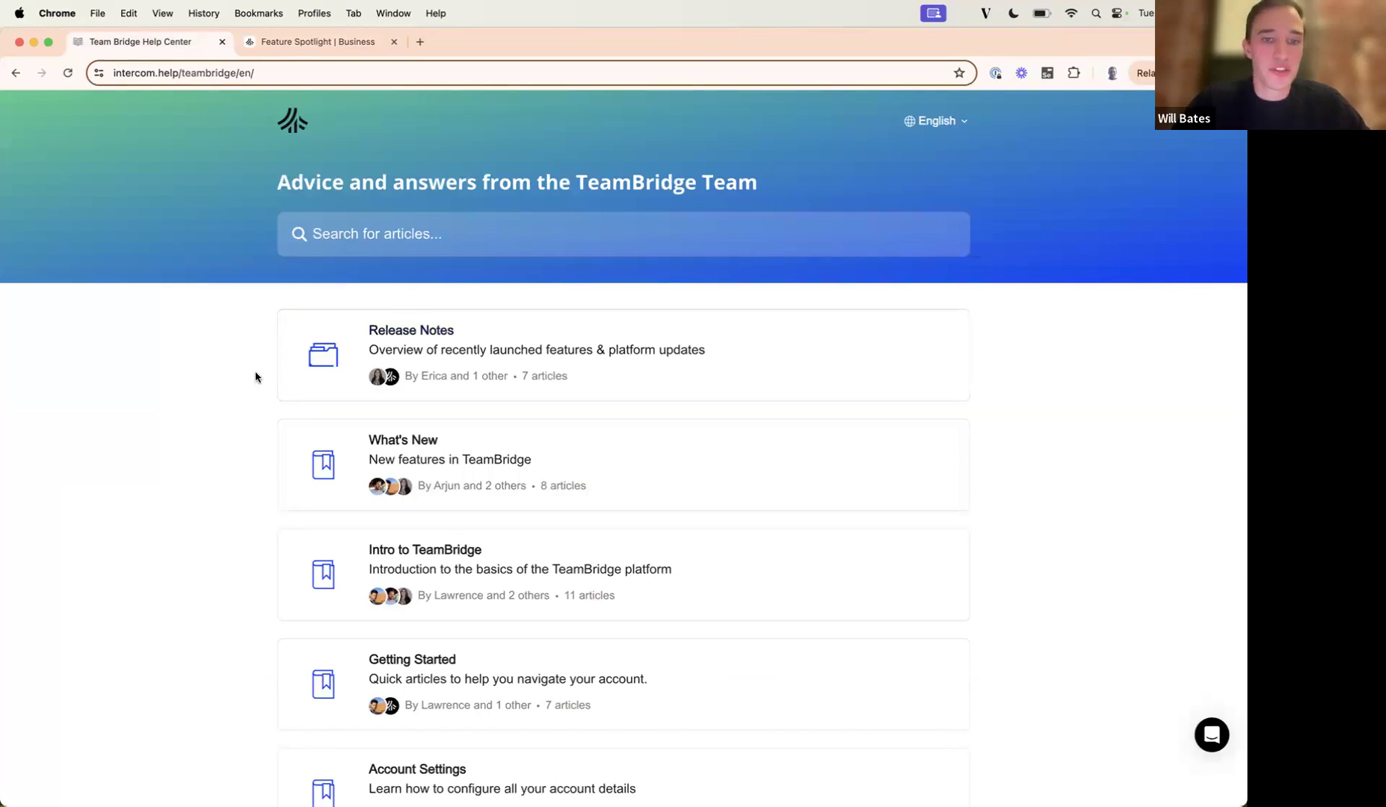
click(381, 354)
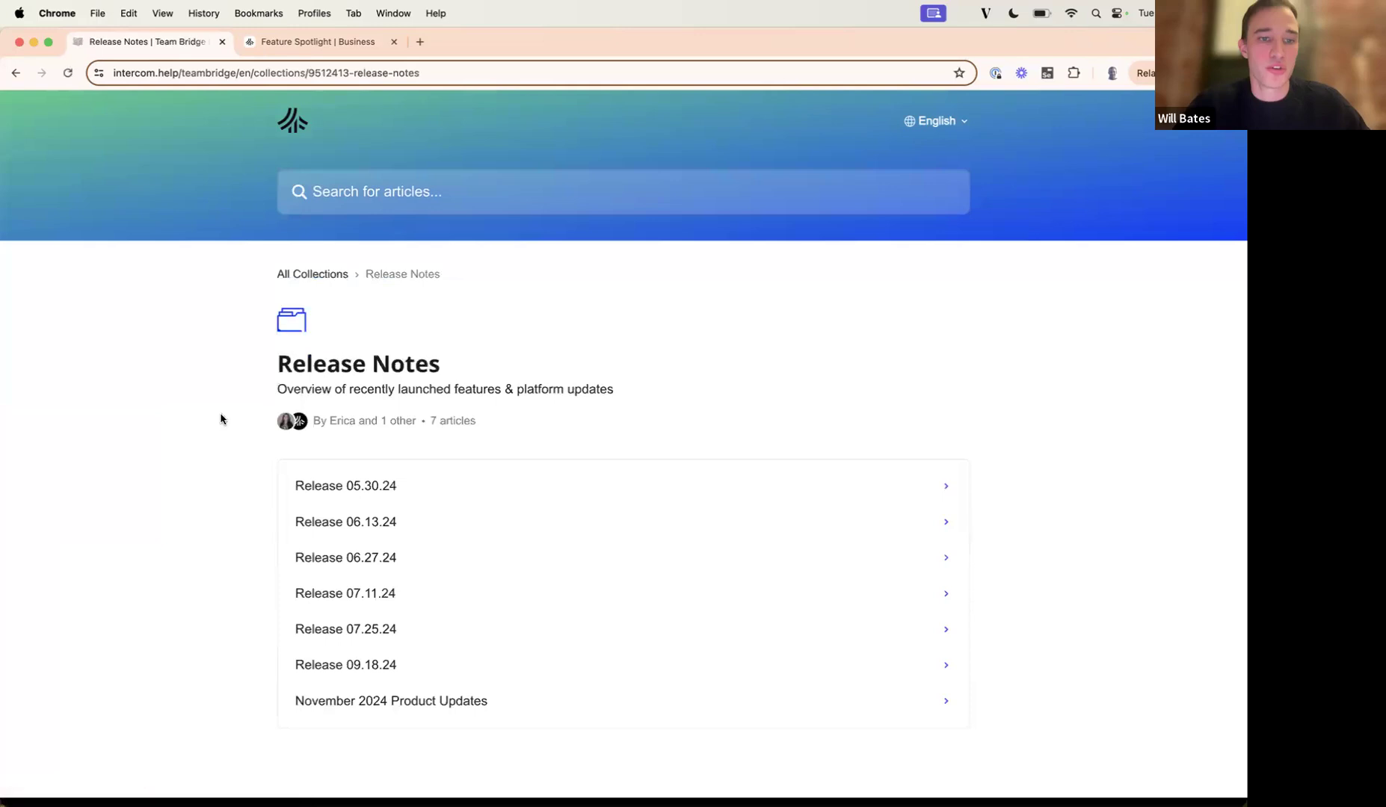
click(389, 696)
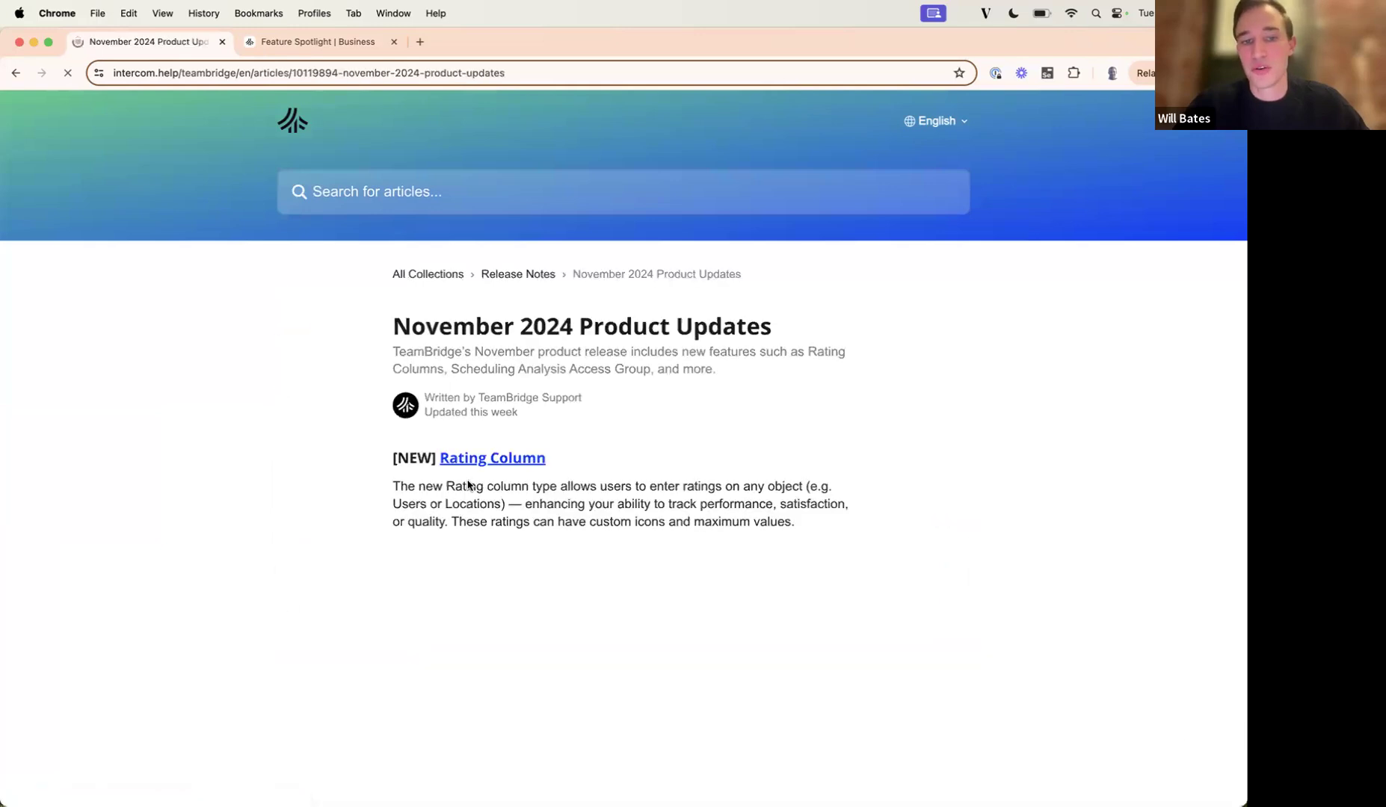